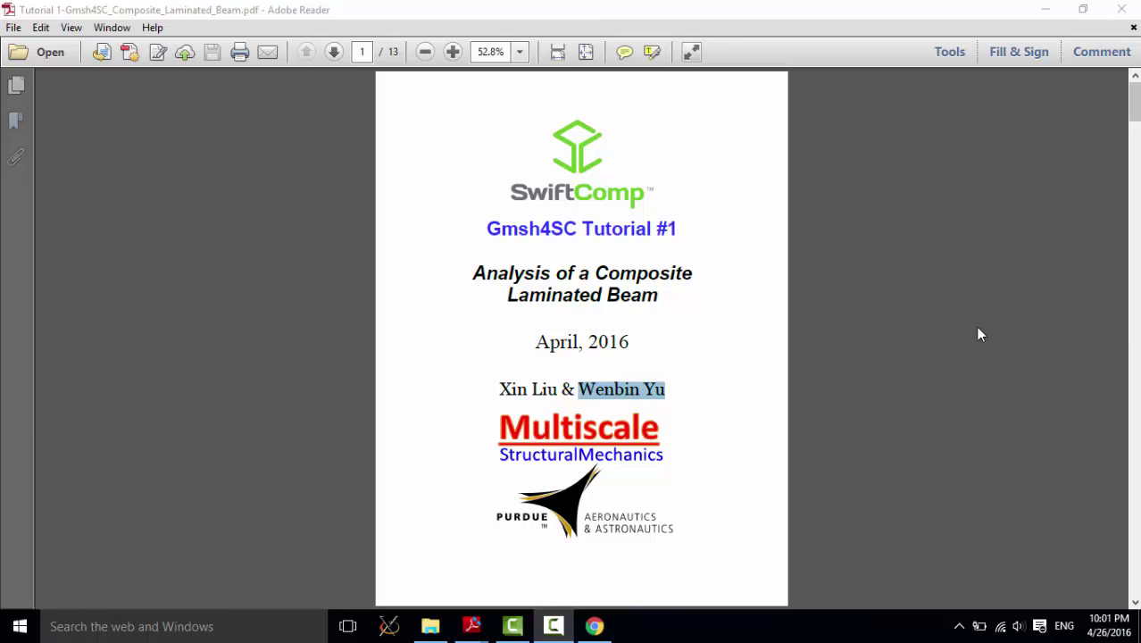
Step: Select and clear text on the tutorial's title page, including the Gmsh4SC heading and logo
{"action": "left_click", "coordinate": [699, 291]}
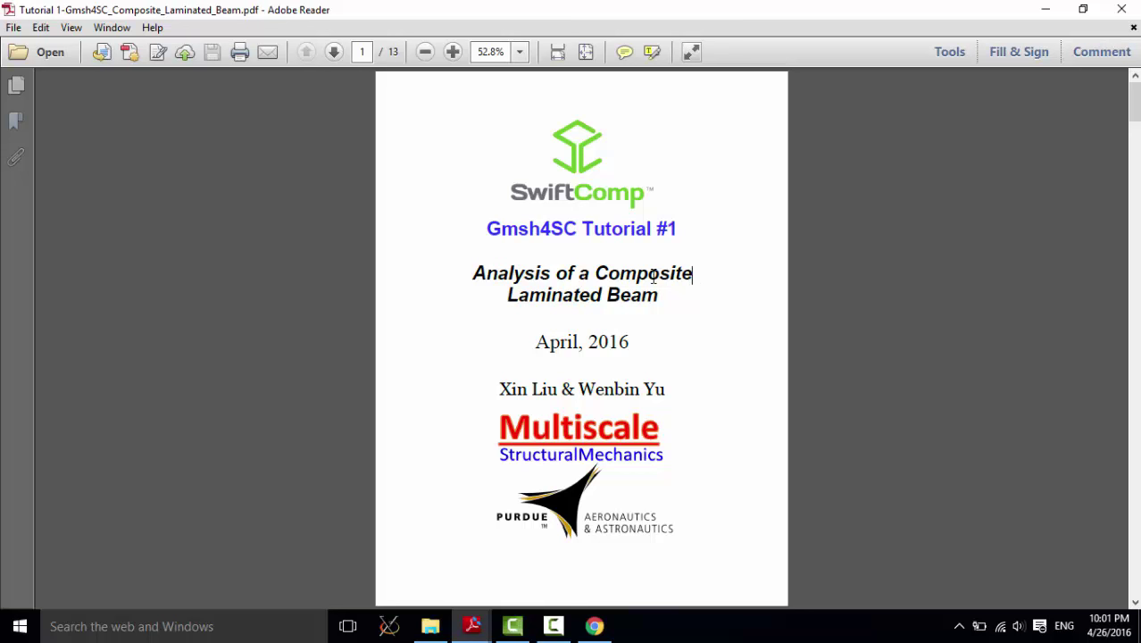
{"action": "left_click", "coordinate": [488, 231]}
{"action": "left_click_drag", "start_coordinate": [488, 230], "coordinate": [578, 228]}
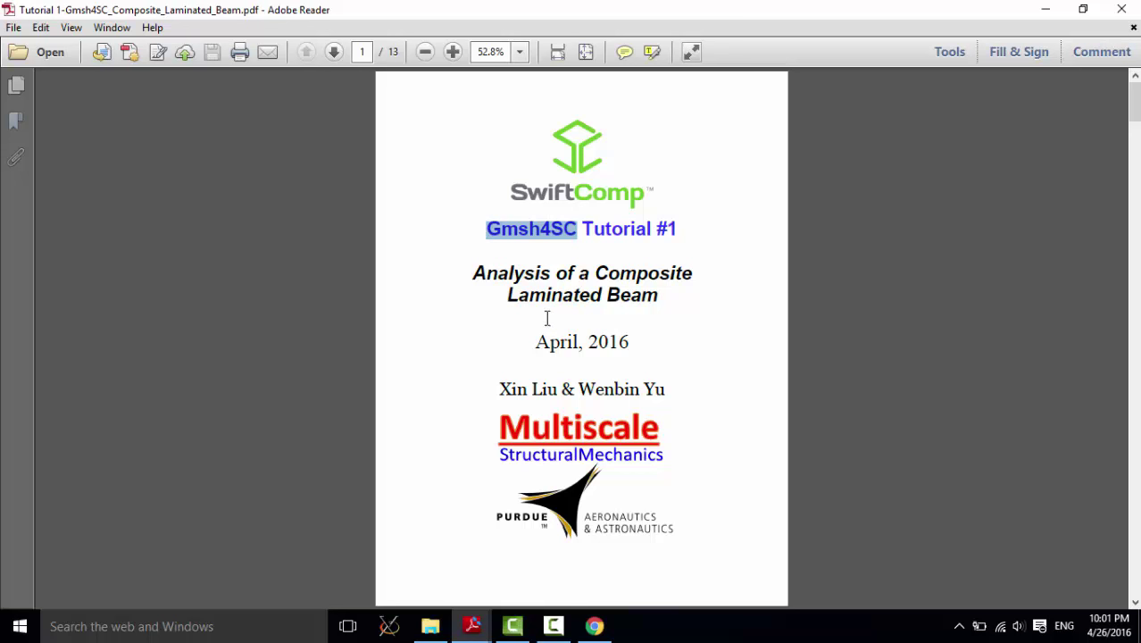
{"action": "left_click", "coordinate": [575, 230]}
{"action": "left_click", "coordinate": [577, 179]}
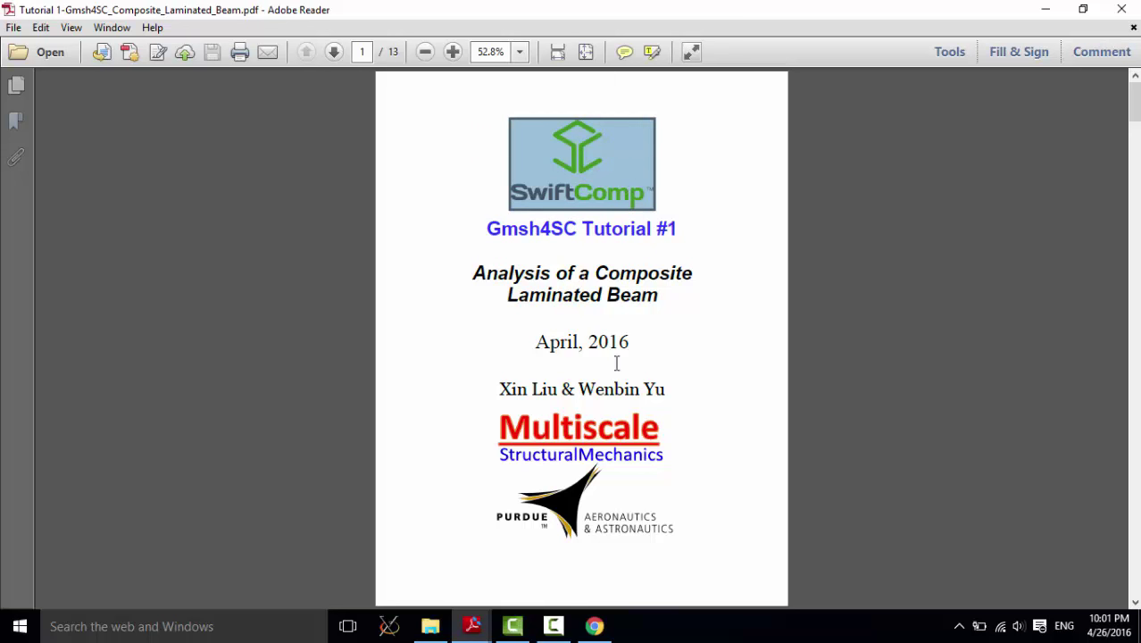
{"action": "left_click_drag", "start_coordinate": [579, 389], "coordinate": [665, 387]}
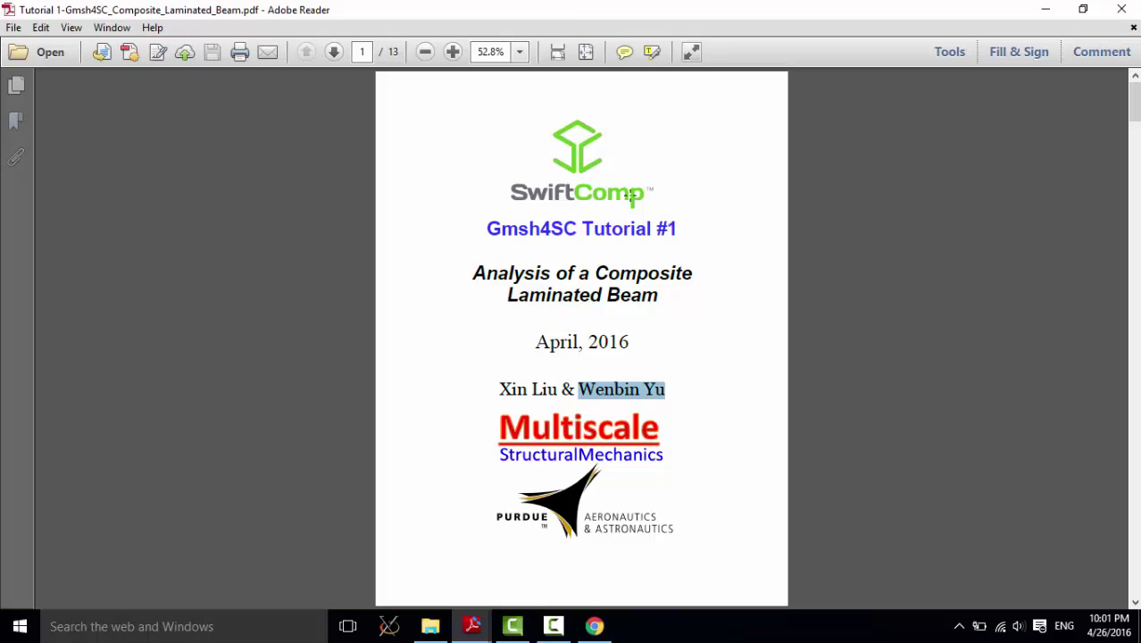
{"action": "left_click", "coordinate": [700, 265]}
Step: Search 'cdm hub' in Chrome and open the cdmHUB home page
{"action": "key", "text": "alt+Tab"}
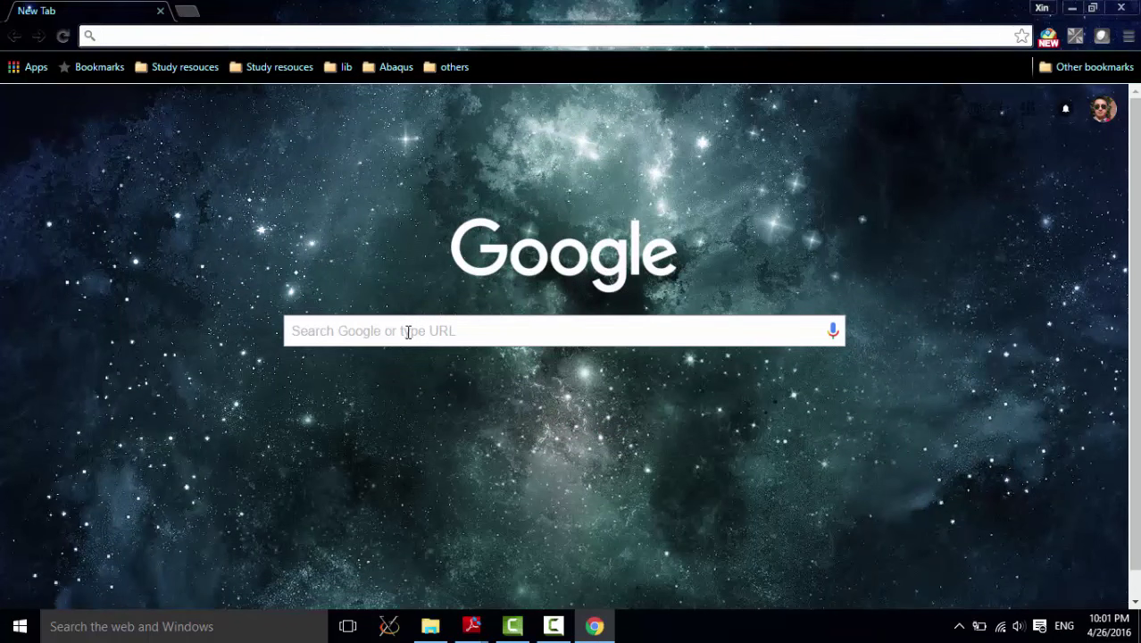
{"action": "left_click", "coordinate": [408, 332]}
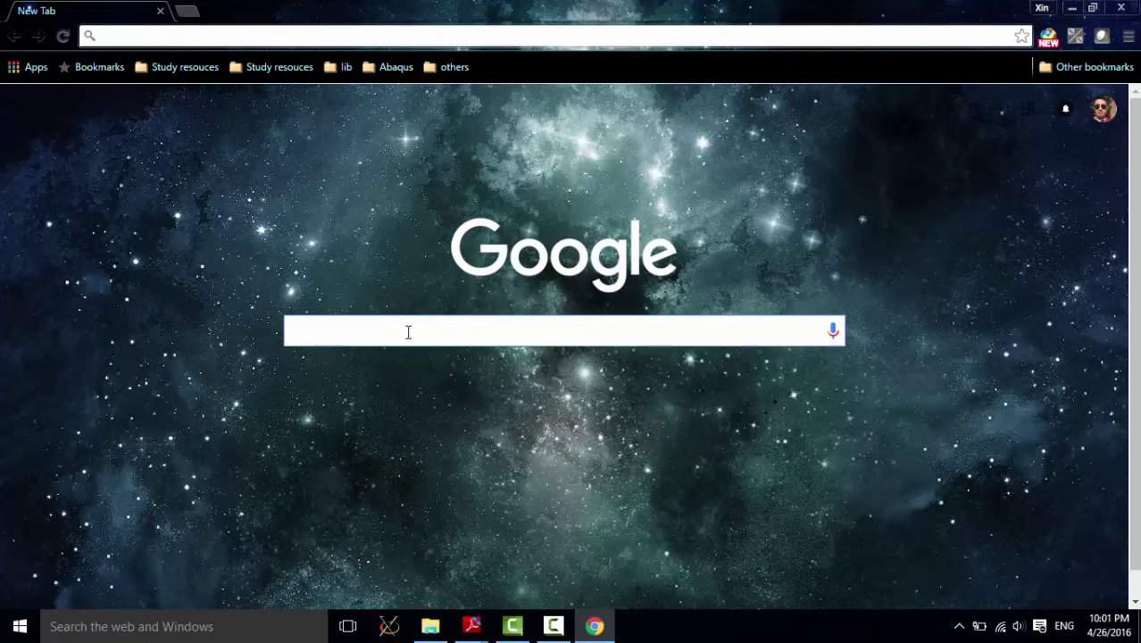
{"action": "type", "text": "cdm hub"}
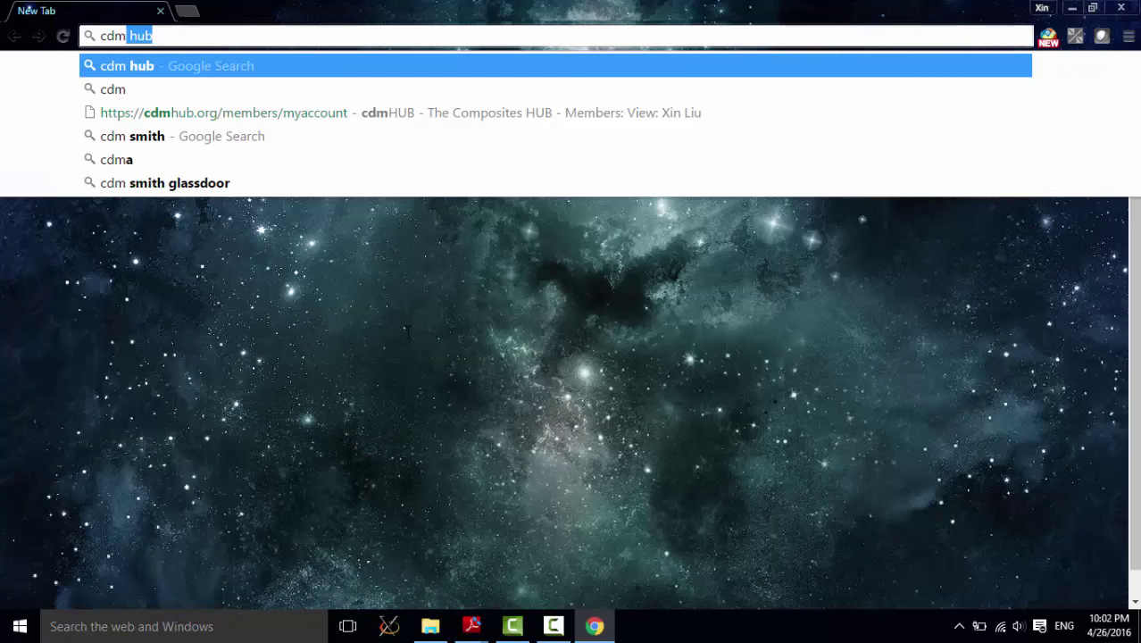
{"action": "key", "text": "Return"}
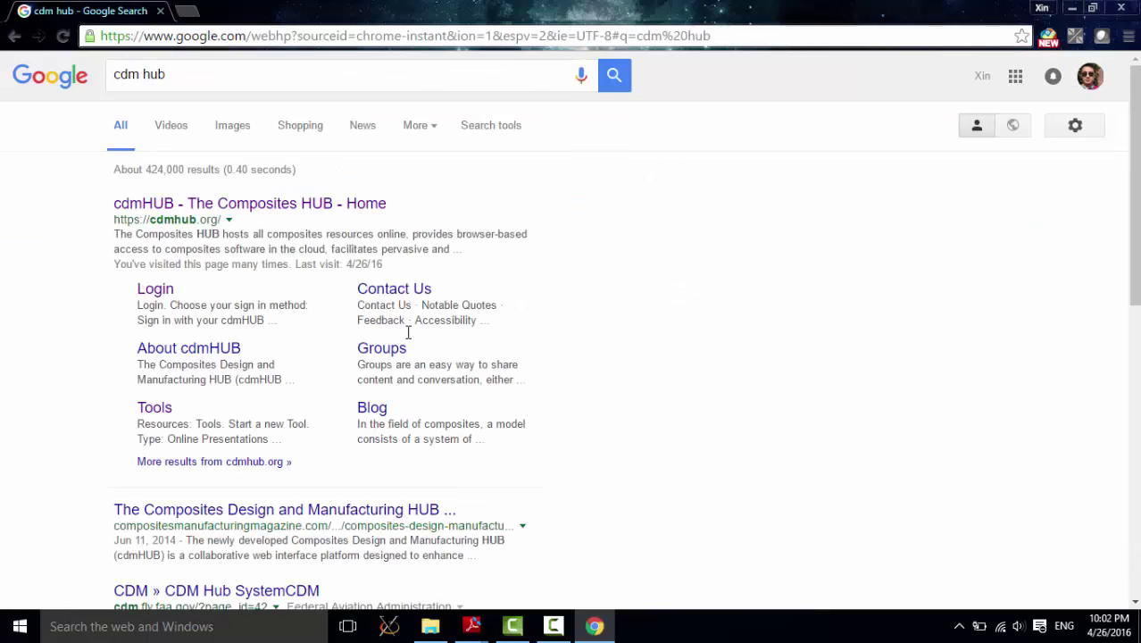
{"action": "left_click", "coordinate": [266, 204]}
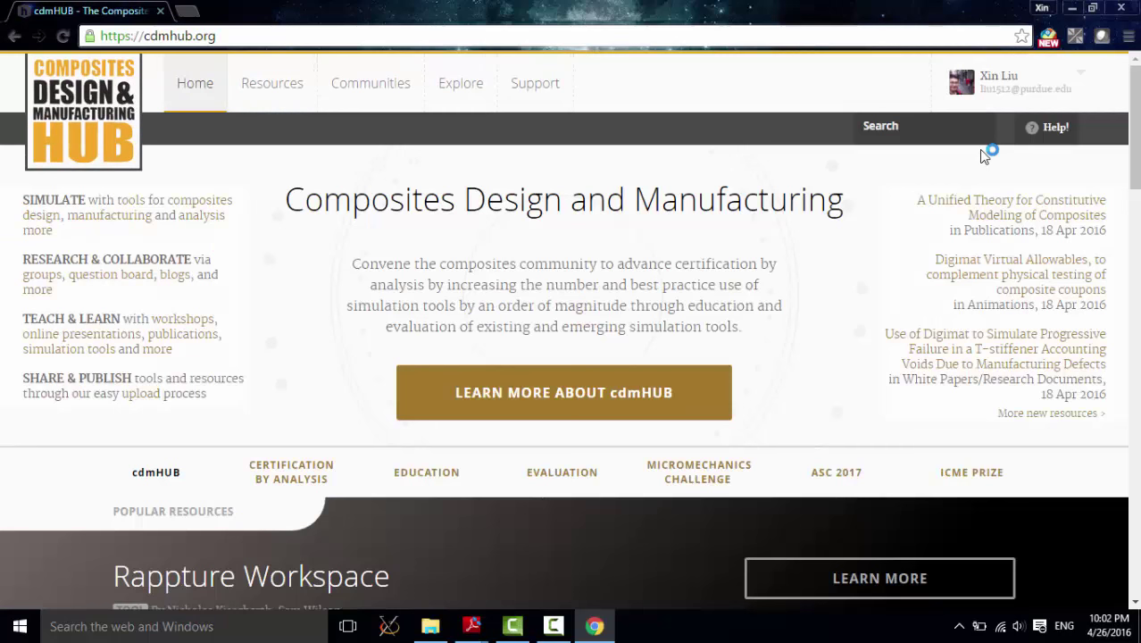
Step: Log out of cdmHUB and sign back in with the saved password
{"action": "mouse_move", "coordinate": [1018, 87]}
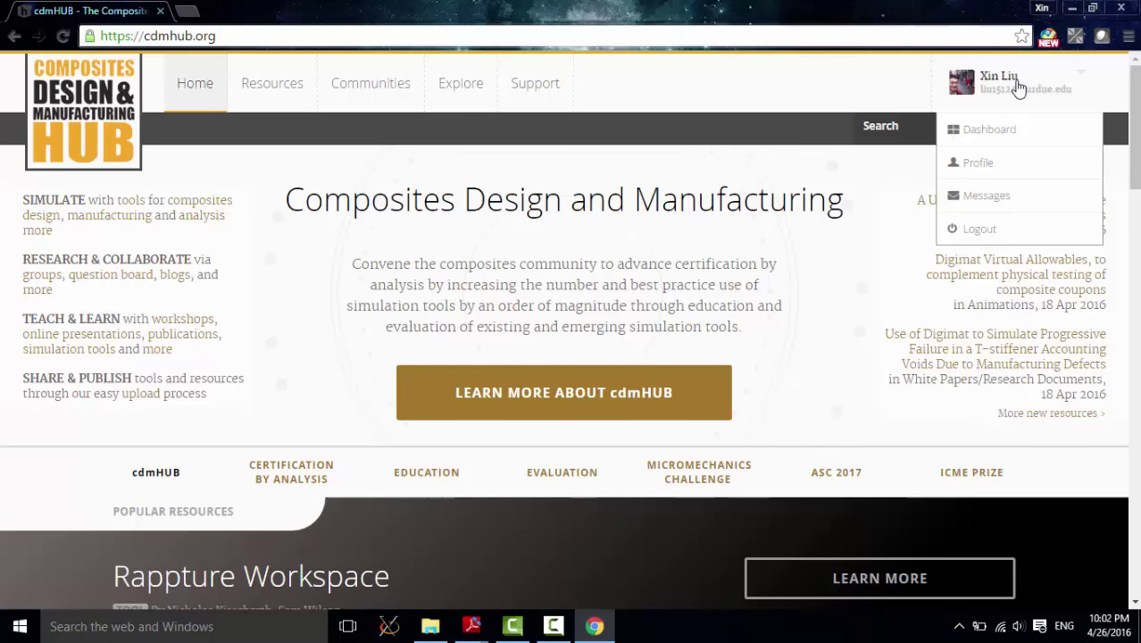
{"action": "left_click", "coordinate": [1018, 229]}
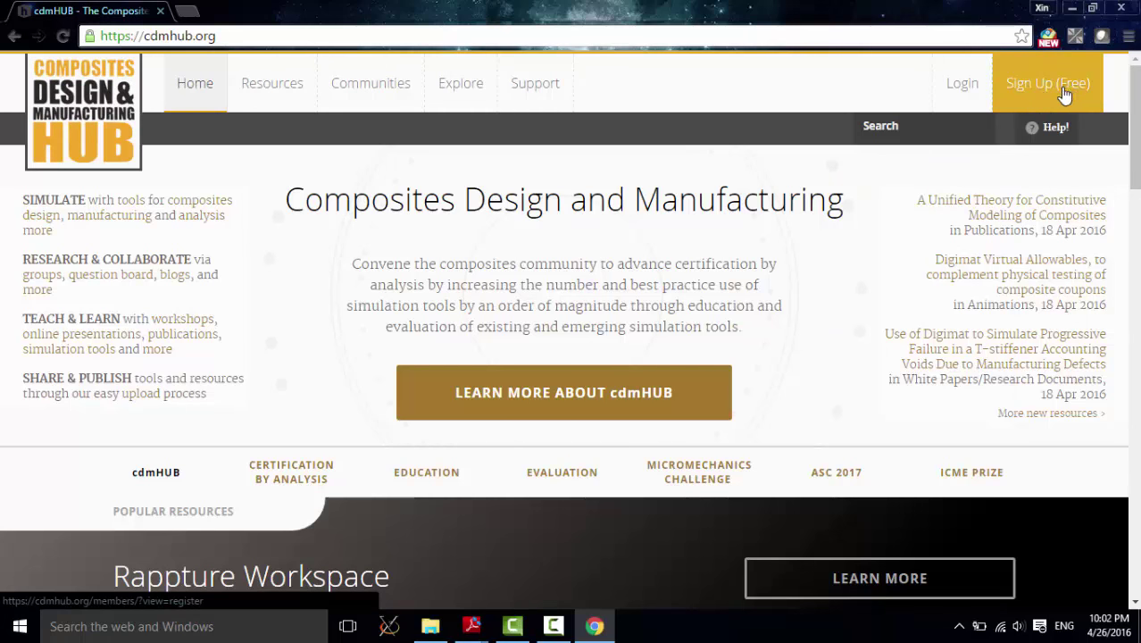
{"action": "left_click", "coordinate": [957, 87]}
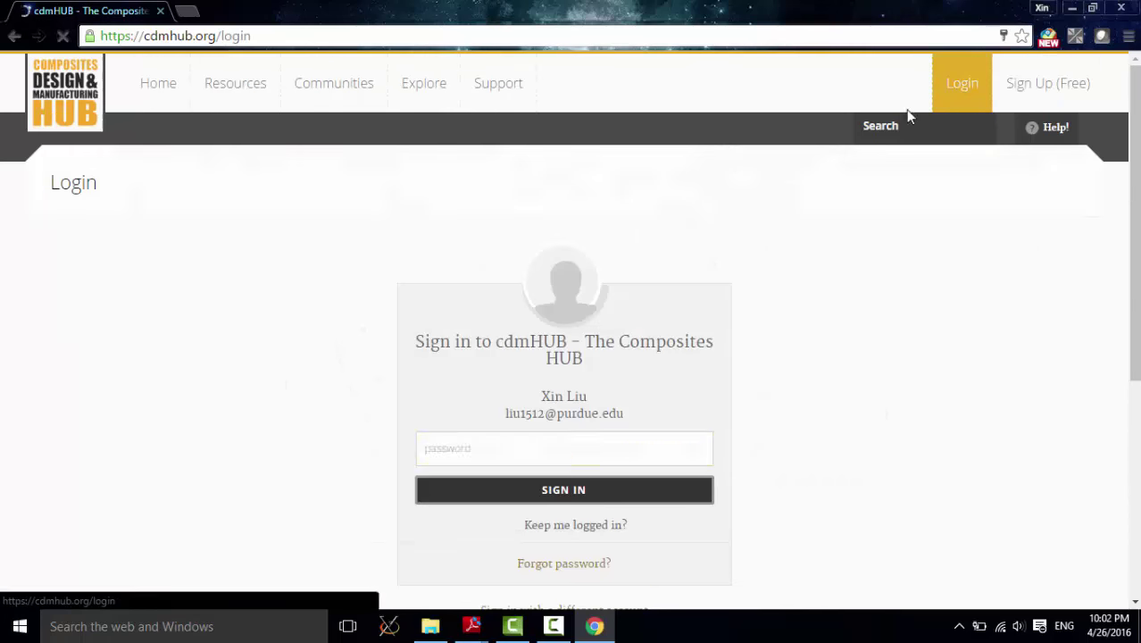
{"action": "left_click", "coordinate": [603, 500]}
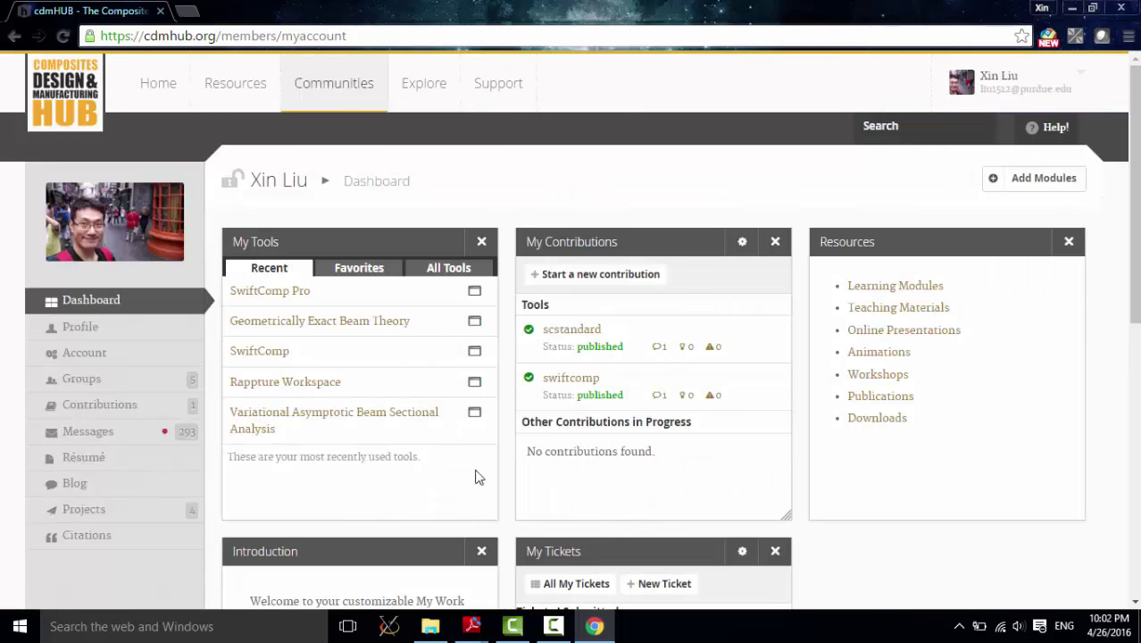
Step: Select SwiftComp from Resources > Tools and launch it in a new tab
{"action": "mouse_move", "coordinate": [238, 96]}
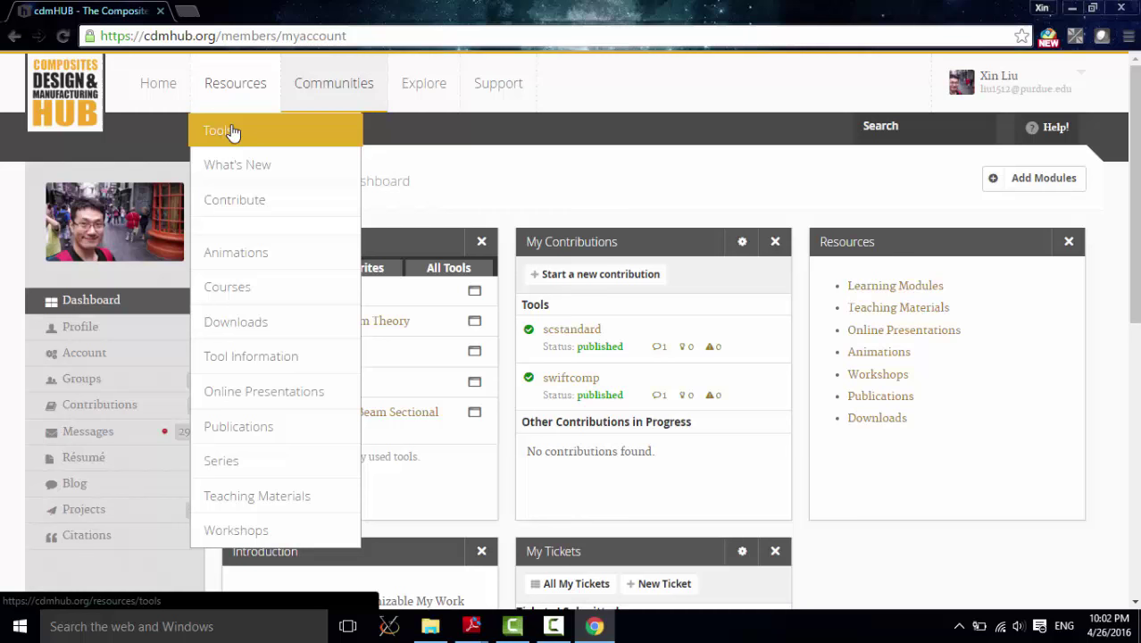
{"action": "left_click", "coordinate": [230, 133]}
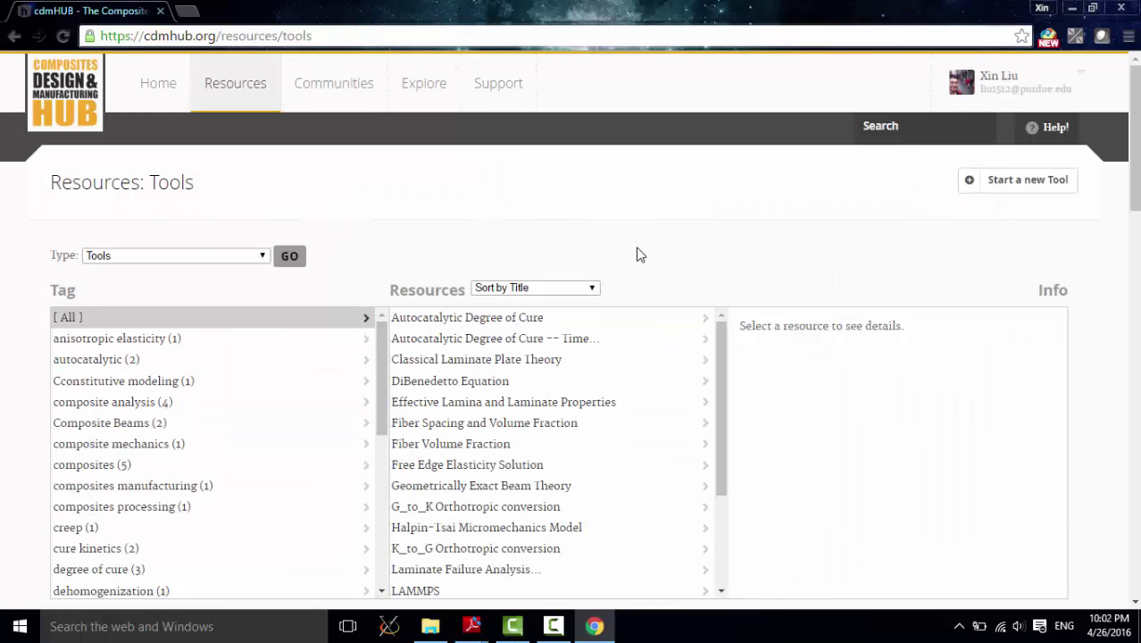
{"action": "scroll", "coordinate": [640, 268], "scroll_direction": "down", "scroll_amount": 2}
{"action": "scroll", "coordinate": [636, 268], "scroll_direction": "down", "scroll_amount": 5}
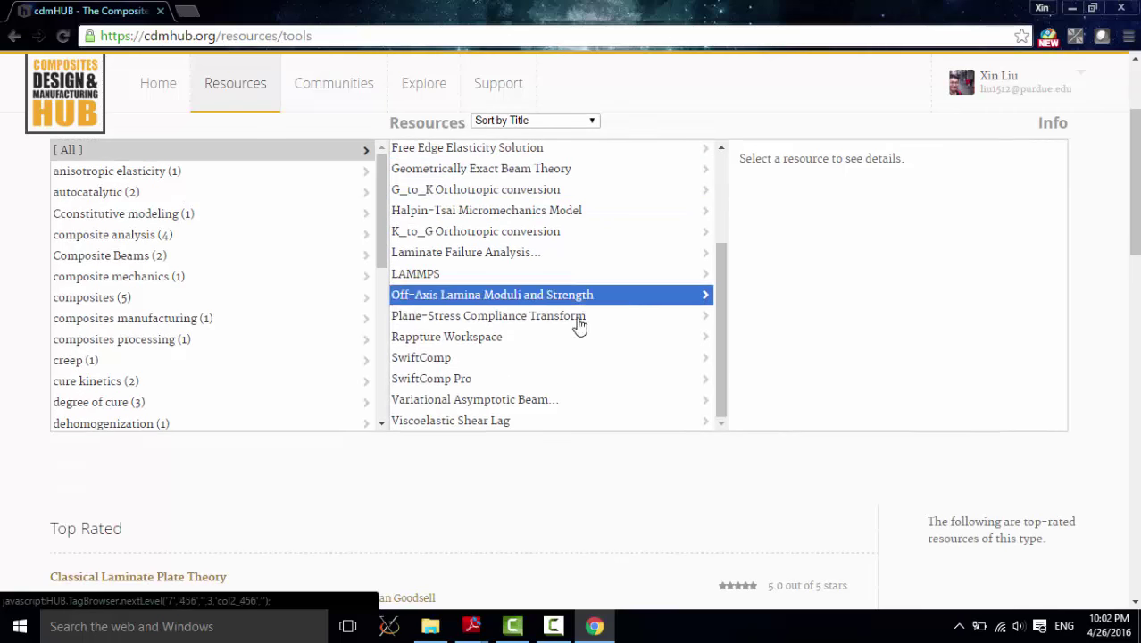
{"action": "left_click", "coordinate": [513, 366]}
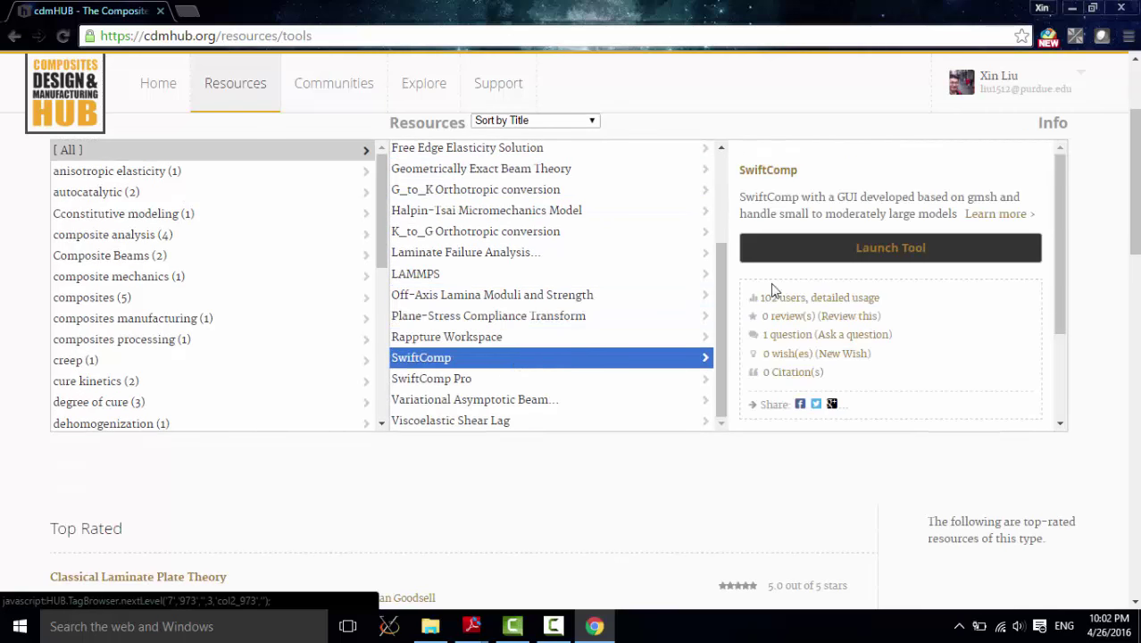
{"action": "scroll", "coordinate": [920, 174], "scroll_direction": "up", "scroll_amount": 2}
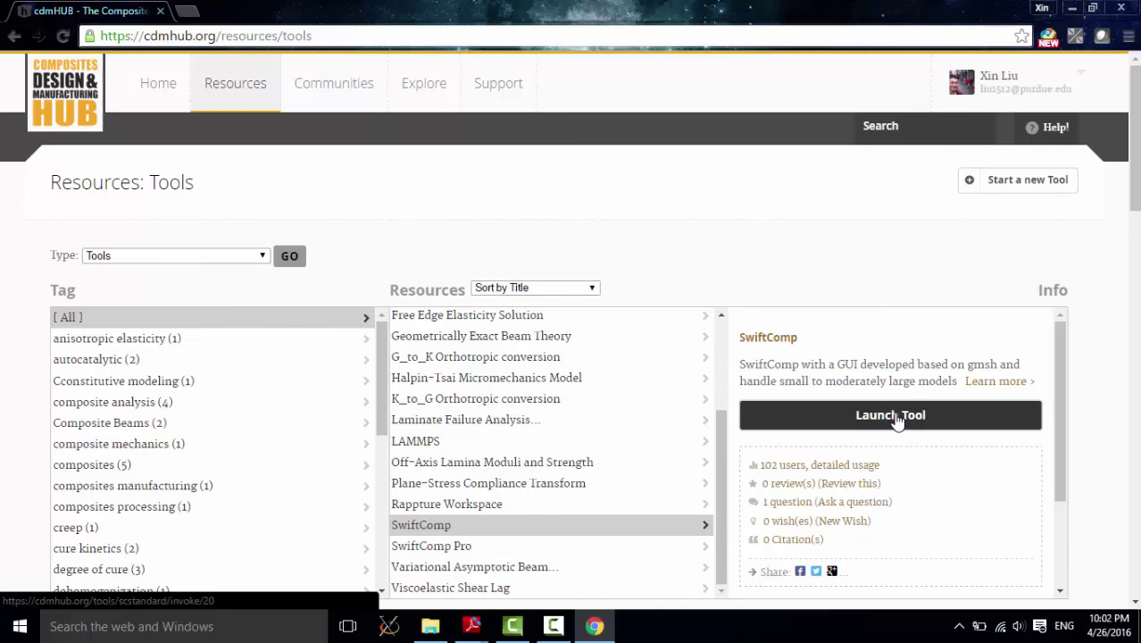
{"action": "left_click", "coordinate": [896, 418]}
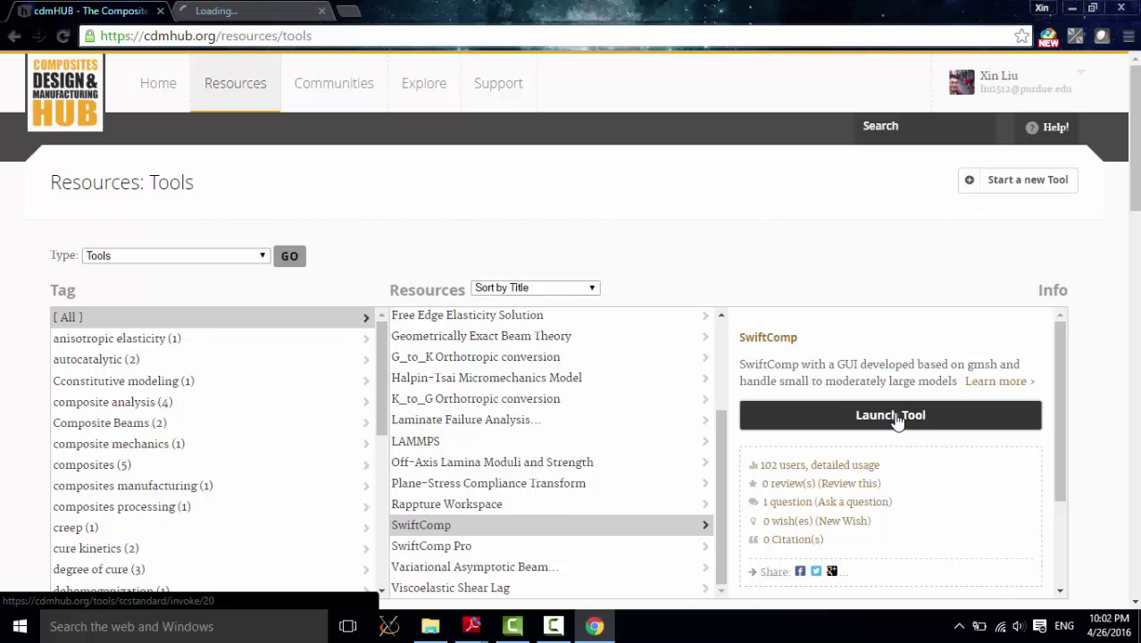
{"action": "left_click", "coordinate": [251, 12]}
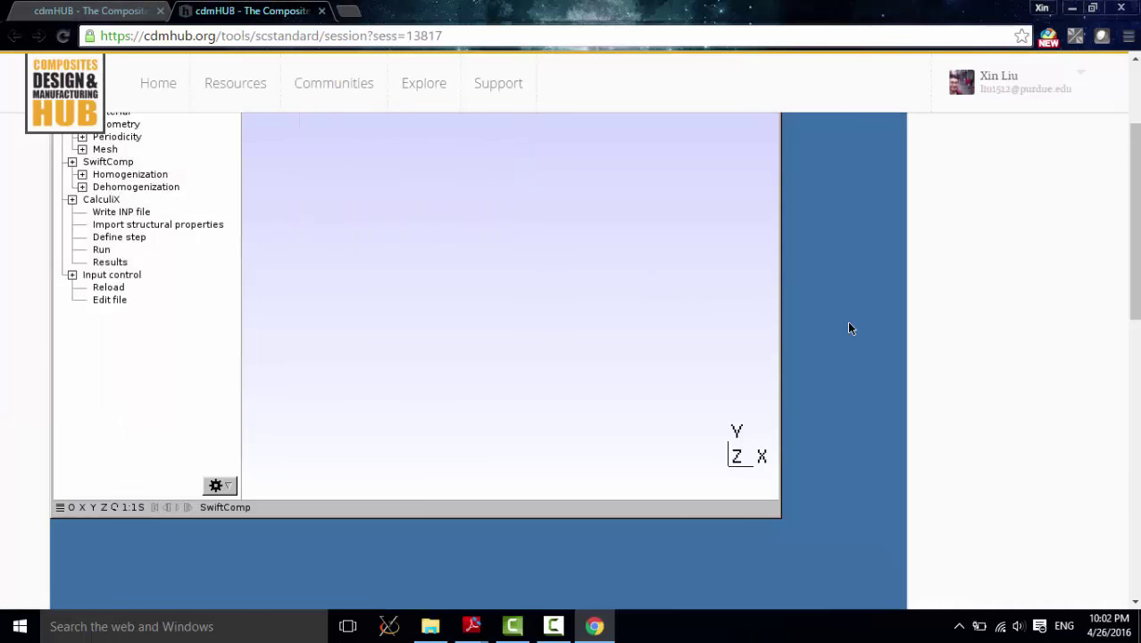
Step: Shrink the session display to 872x528 and bring the SwiftComp window fully into view
{"action": "left_click_drag", "start_coordinate": [1129, 234], "coordinate": [1137, 309]}
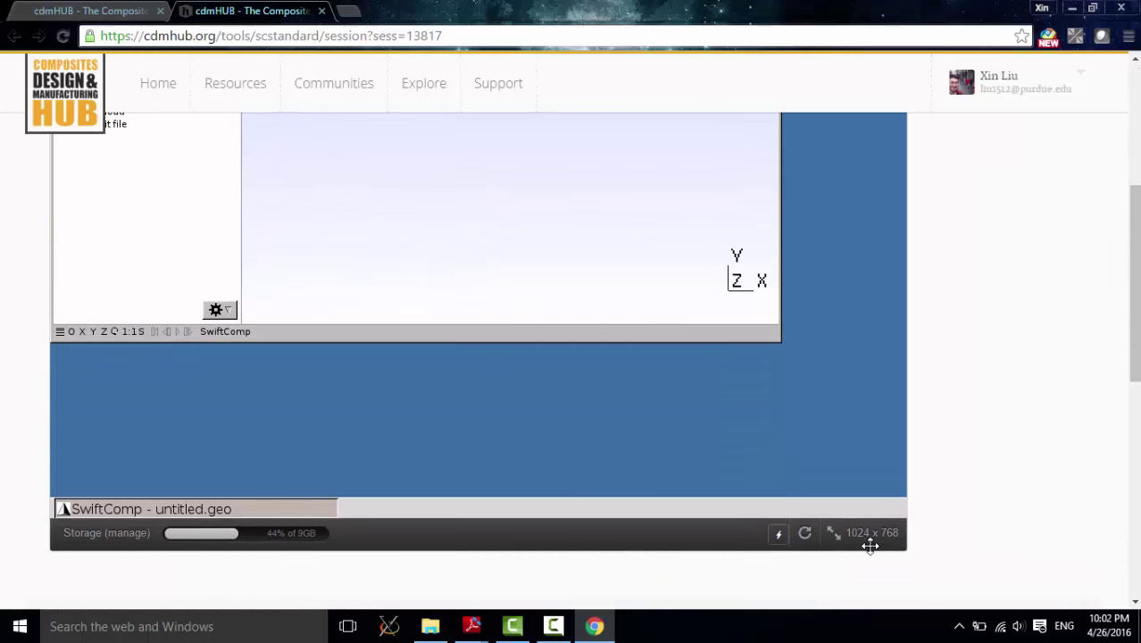
{"action": "left_click_drag", "start_coordinate": [888, 533], "coordinate": [838, 367]}
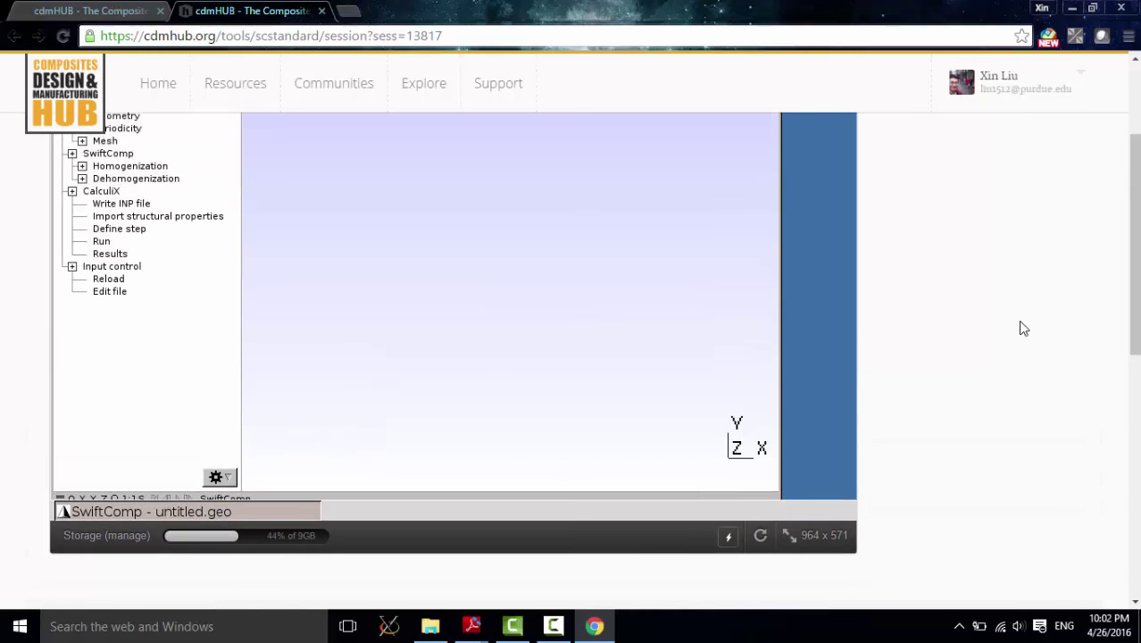
{"action": "left_click_drag", "start_coordinate": [1137, 262], "coordinate": [1138, 190]}
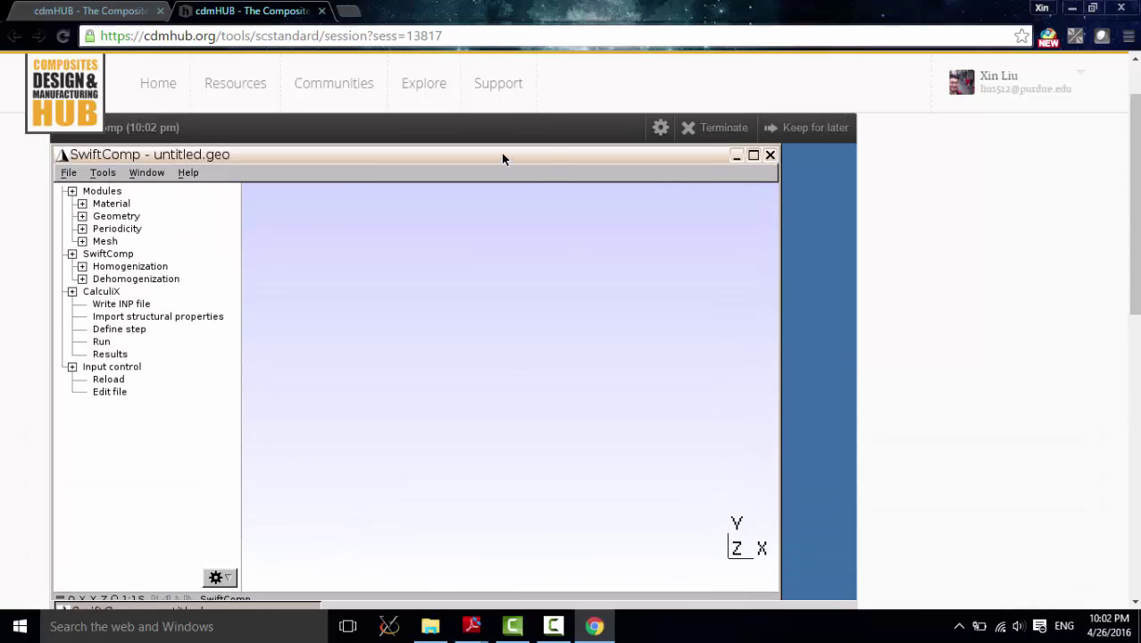
{"action": "left_click_drag", "start_coordinate": [501, 152], "coordinate": [146, 153]}
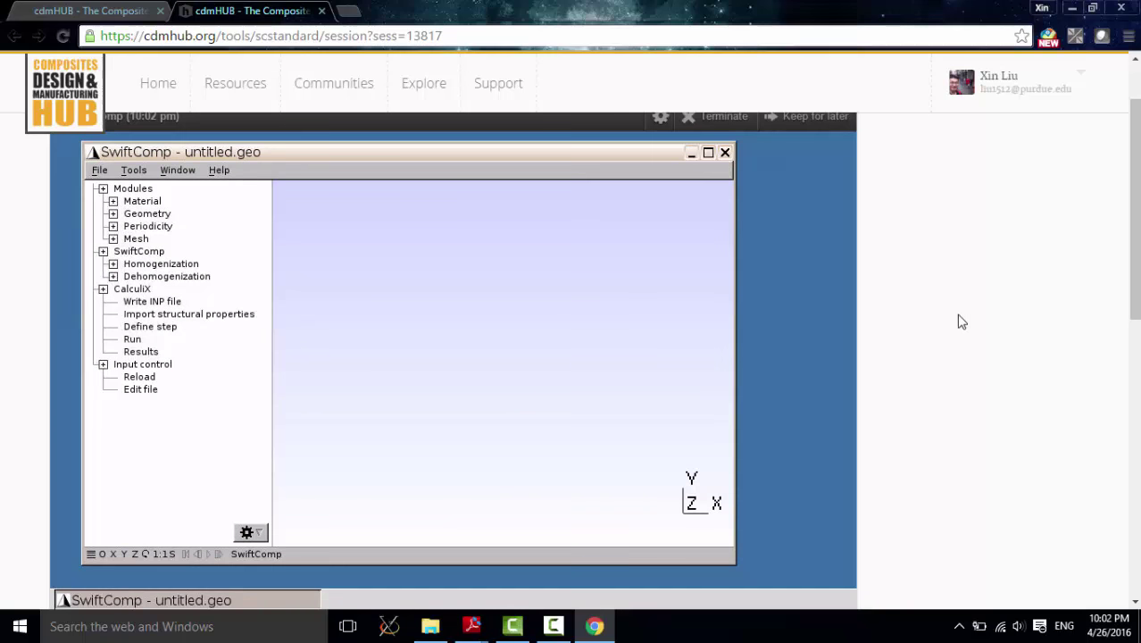
{"action": "scroll", "coordinate": [876, 454], "scroll_direction": "down", "scroll_amount": 1}
{"action": "left_click_drag", "start_coordinate": [843, 543], "coordinate": [766, 506]}
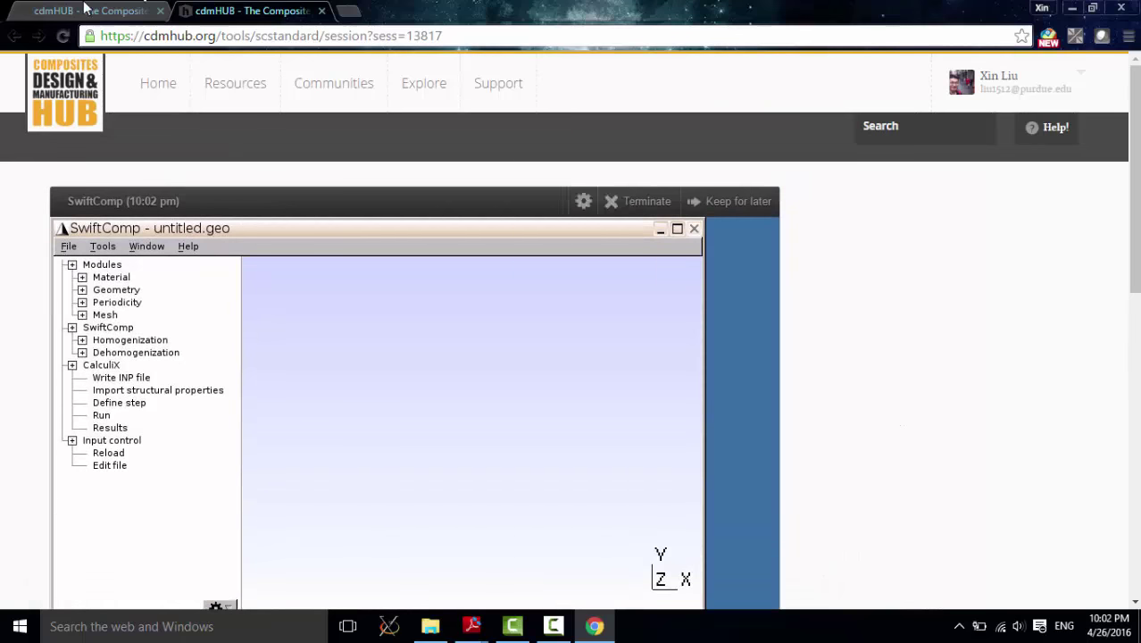
Step: Browse the SwiftComp tool page's supporting documents, then return to the running session tab
{"action": "key", "text": "ctrl+Tab"}
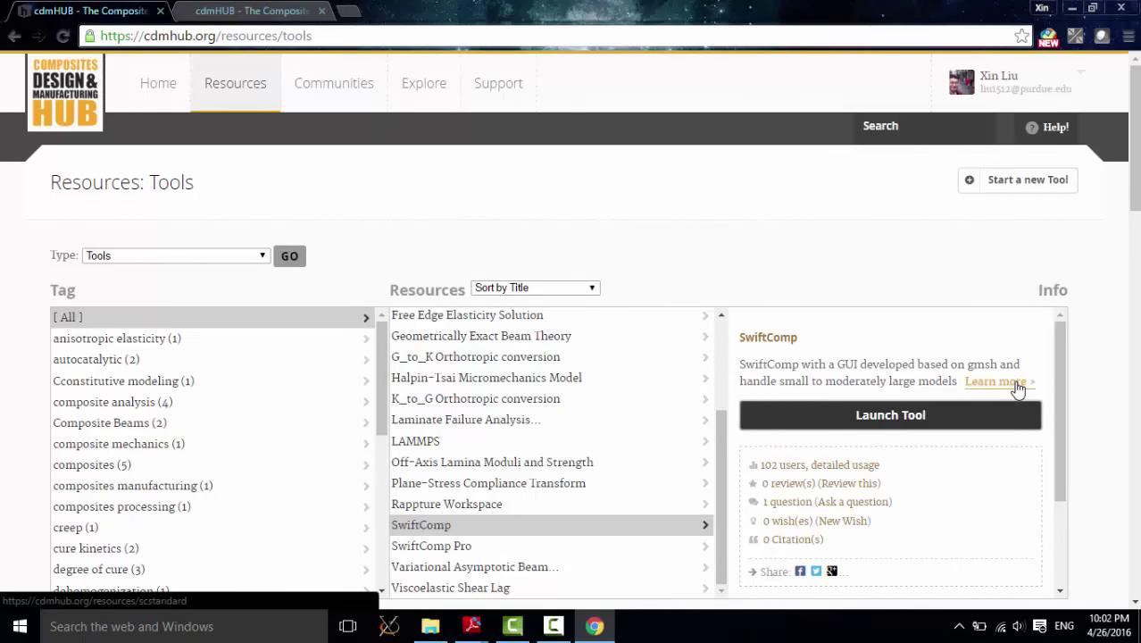
{"action": "left_click", "coordinate": [1017, 384]}
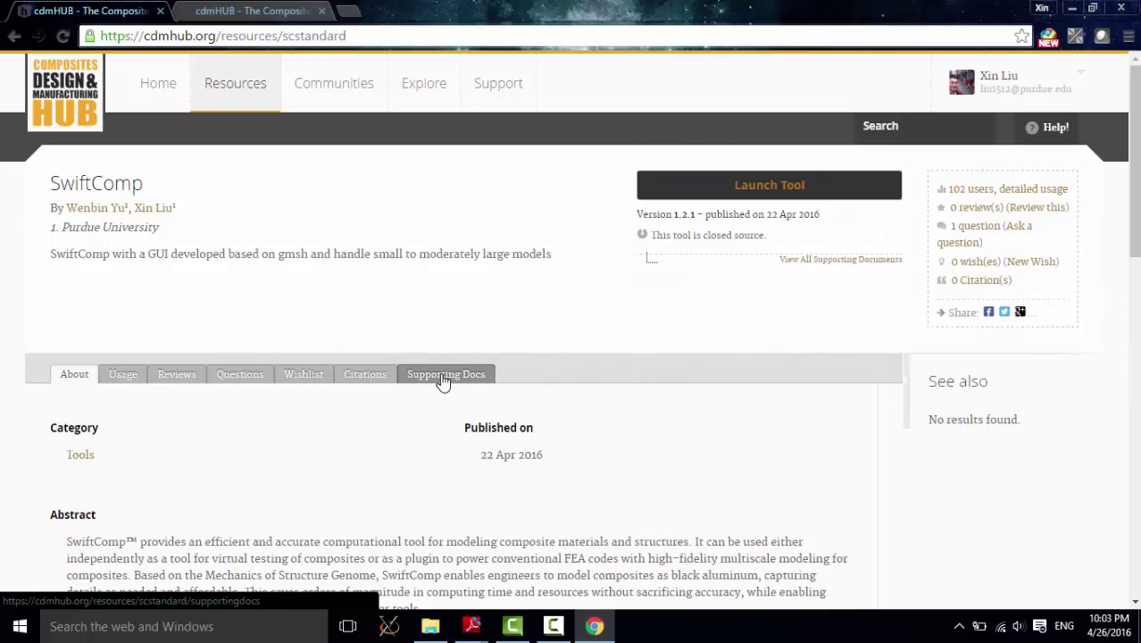
{"action": "left_click", "coordinate": [443, 379]}
{"action": "scroll", "coordinate": [428, 388], "scroll_direction": "down", "scroll_amount": 2}
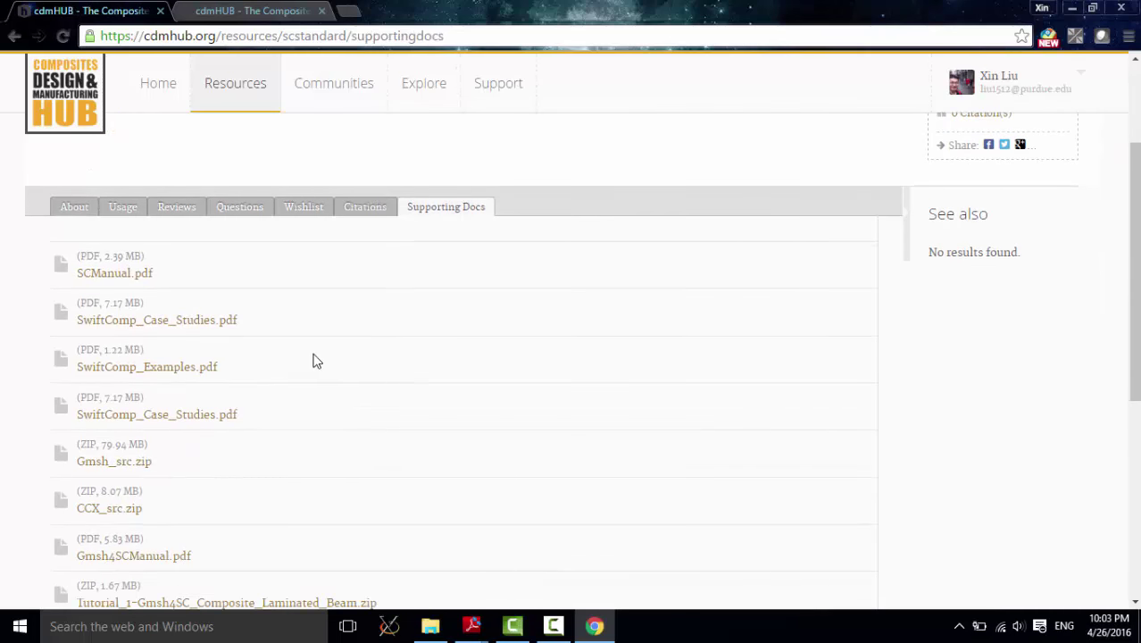
{"action": "scroll", "coordinate": [282, 354], "scroll_direction": "down", "scroll_amount": 1}
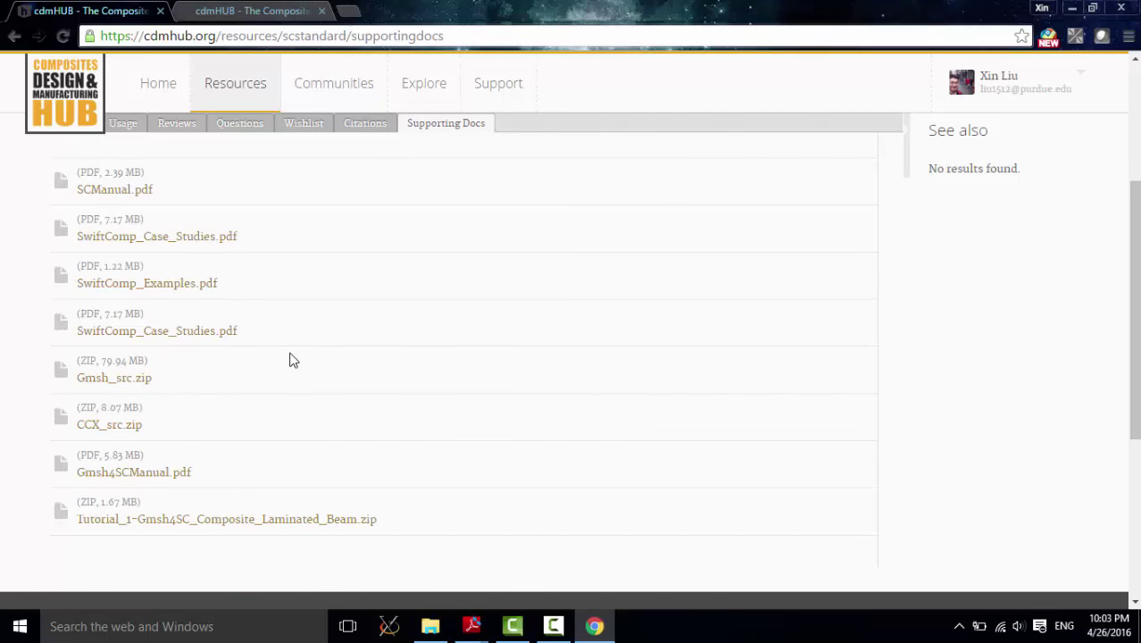
{"action": "scroll", "coordinate": [331, 360], "scroll_direction": "up", "scroll_amount": 3}
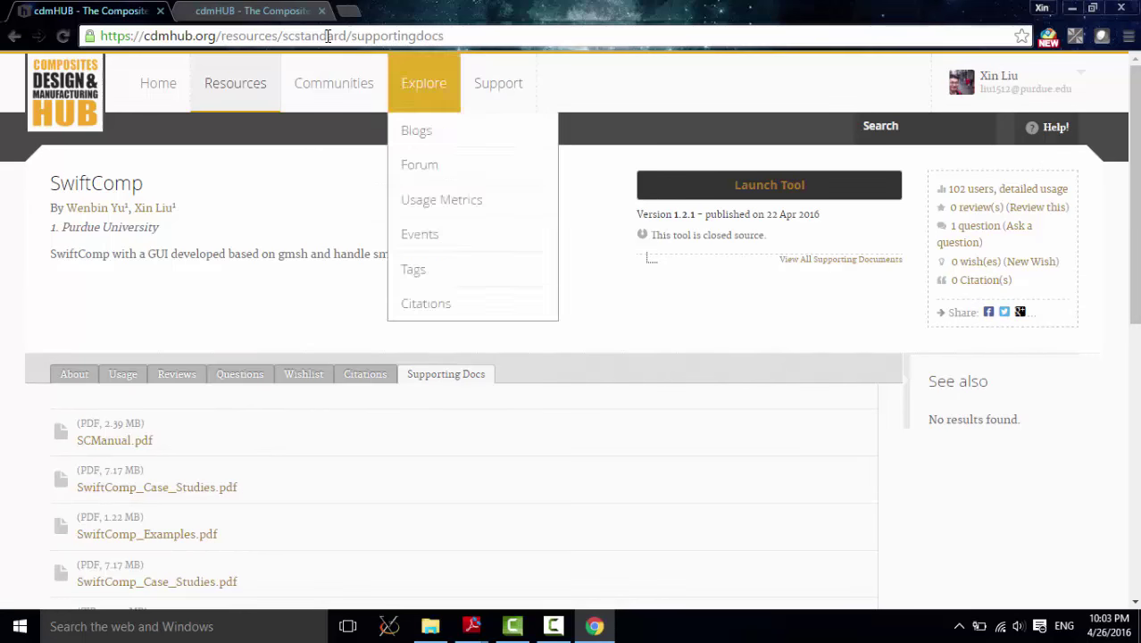
{"action": "left_click", "coordinate": [273, 11]}
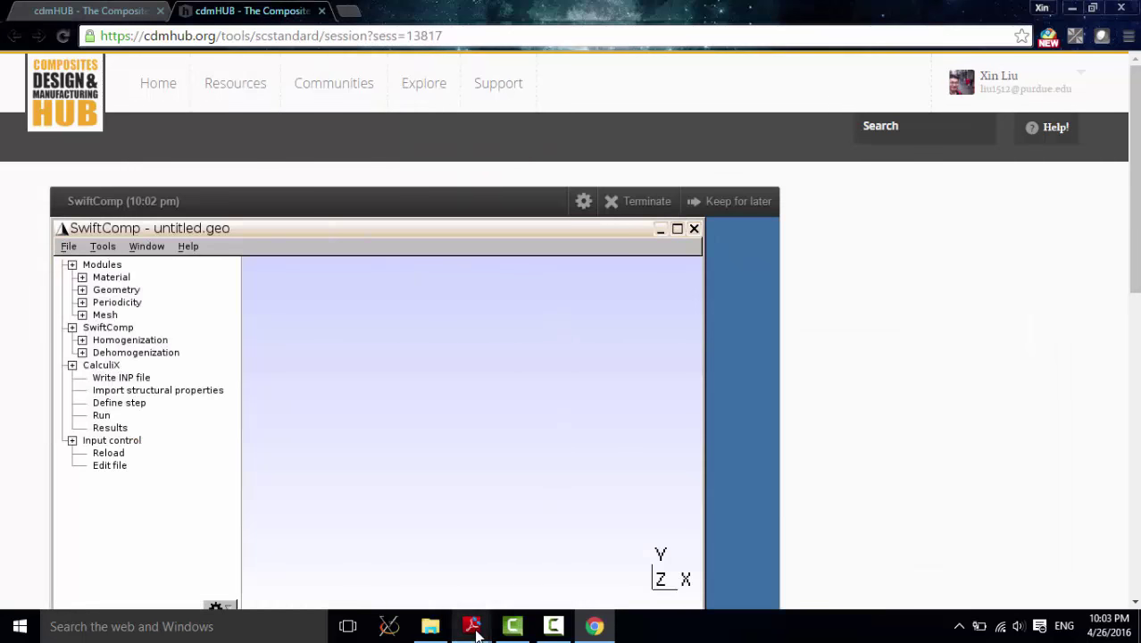
Step: Show the tutorial PDF's Problem Statement and highlight the sentence listing the lamina constants
{"action": "mouse_move", "coordinate": [471, 625]}
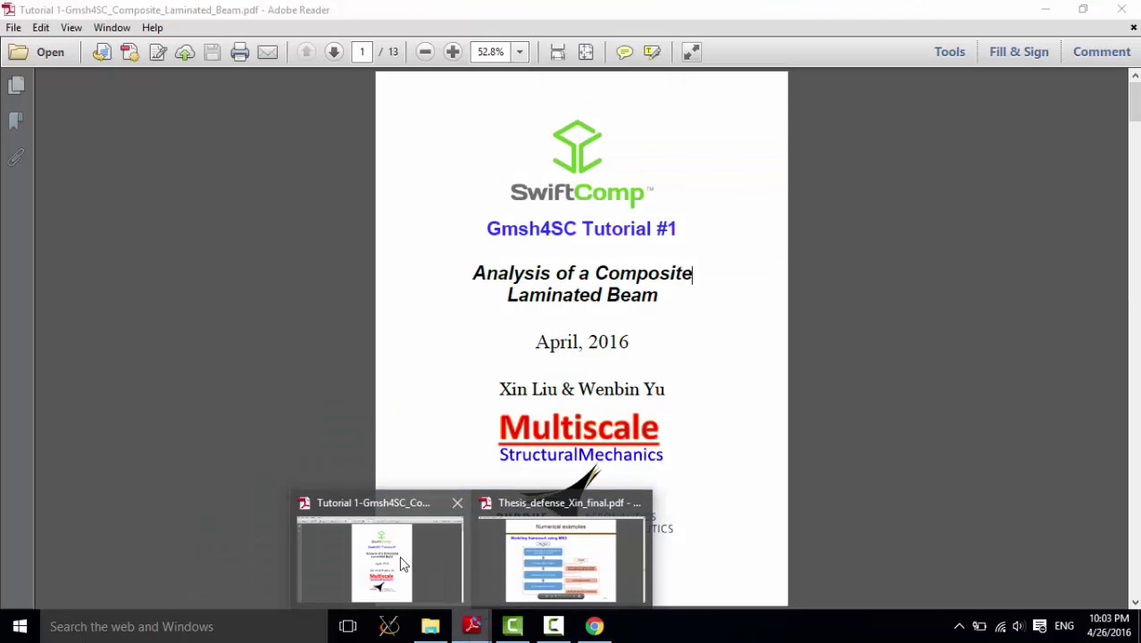
{"action": "left_click", "coordinate": [402, 564]}
{"action": "scroll", "coordinate": [741, 415], "scroll_direction": "down", "scroll_amount": 5}
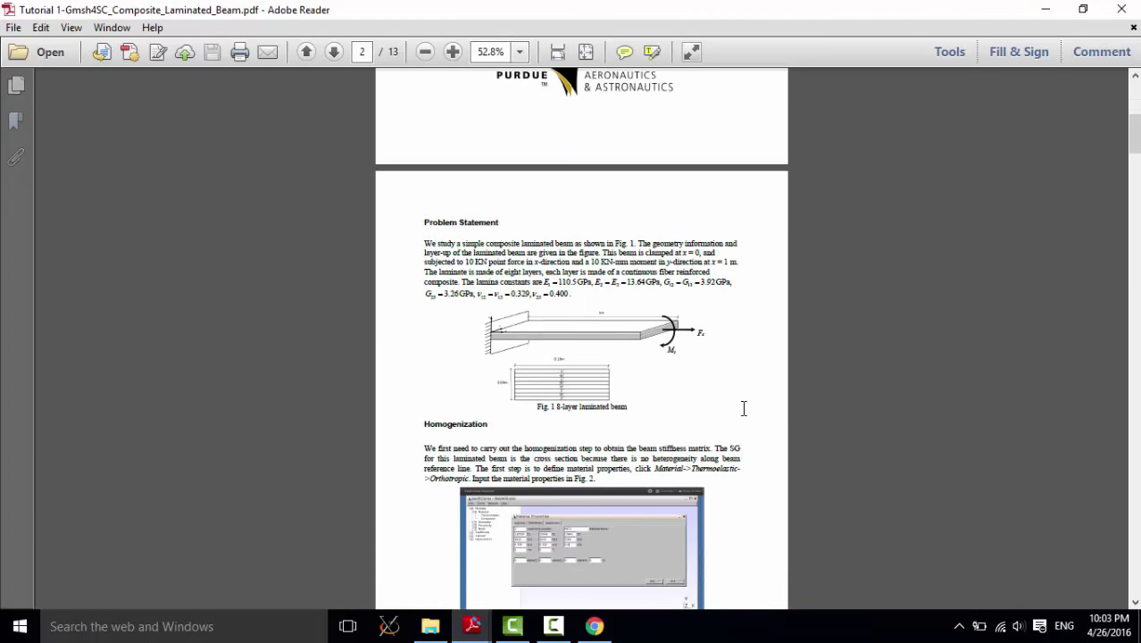
{"action": "scroll", "coordinate": [743, 408], "scroll_direction": "up", "scroll_amount": 4, "text": "ctrl"}
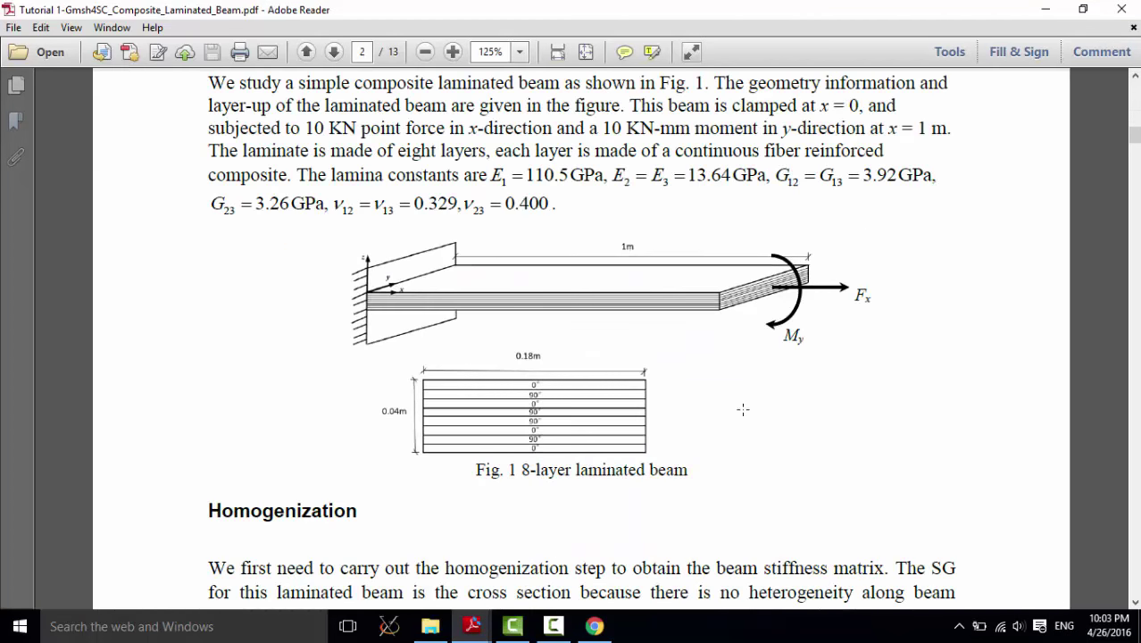
{"action": "scroll", "coordinate": [743, 409], "scroll_direction": "up", "scroll_amount": 2}
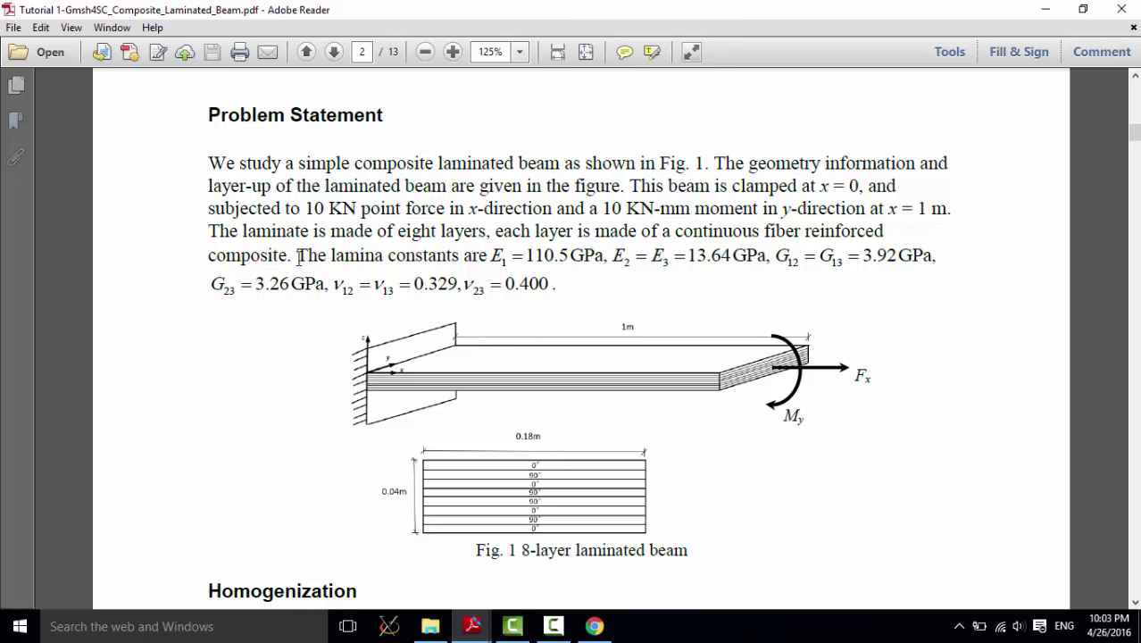
{"action": "left_click_drag", "start_coordinate": [297, 256], "coordinate": [550, 279]}
{"action": "left_click", "coordinate": [604, 281]}
Step: Compare the thesis slides with the tutorial, then scroll the tutorial to Fig. 2's material inputs
{"action": "left_click", "coordinate": [472, 625]}
{"action": "left_click", "coordinate": [553, 562]}
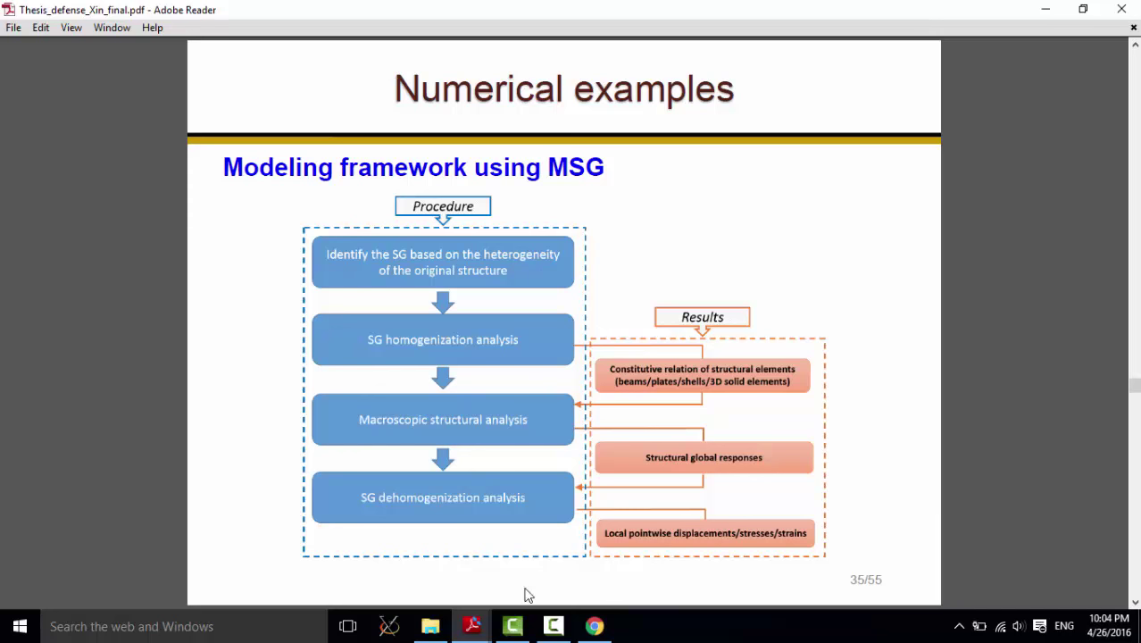
{"action": "mouse_move", "coordinate": [473, 626]}
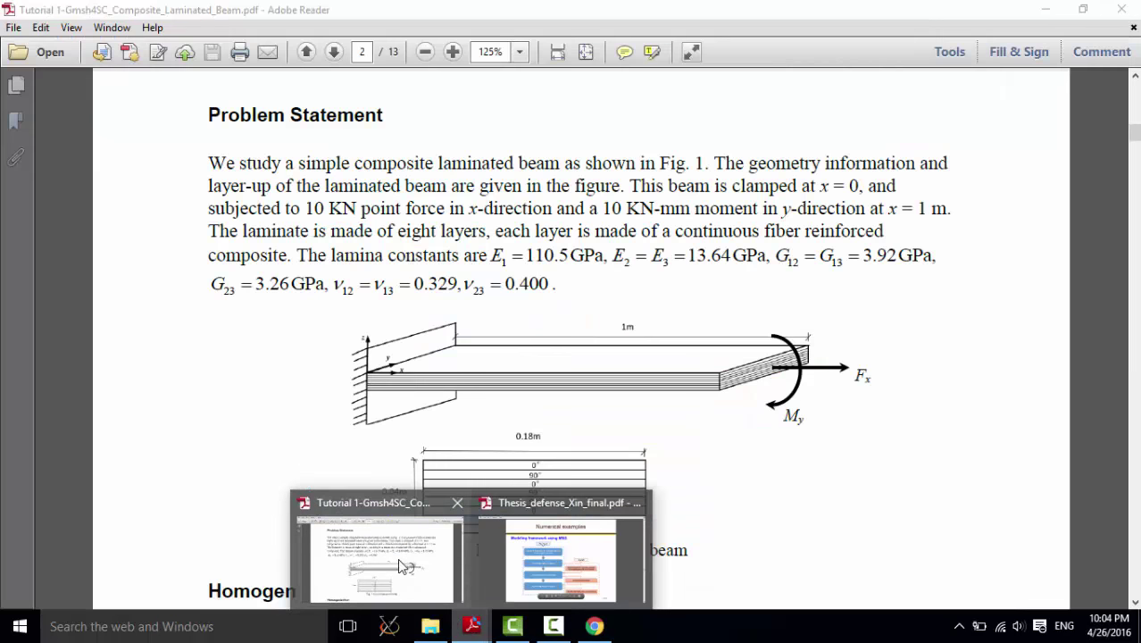
{"action": "left_click", "coordinate": [401, 565]}
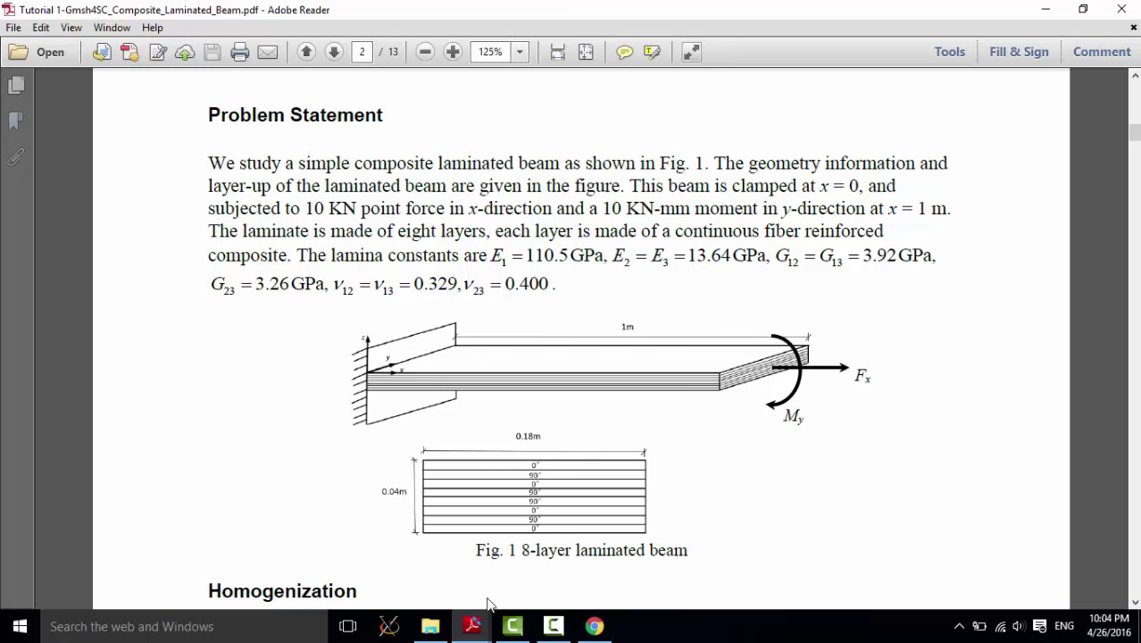
{"action": "mouse_move", "coordinate": [474, 630]}
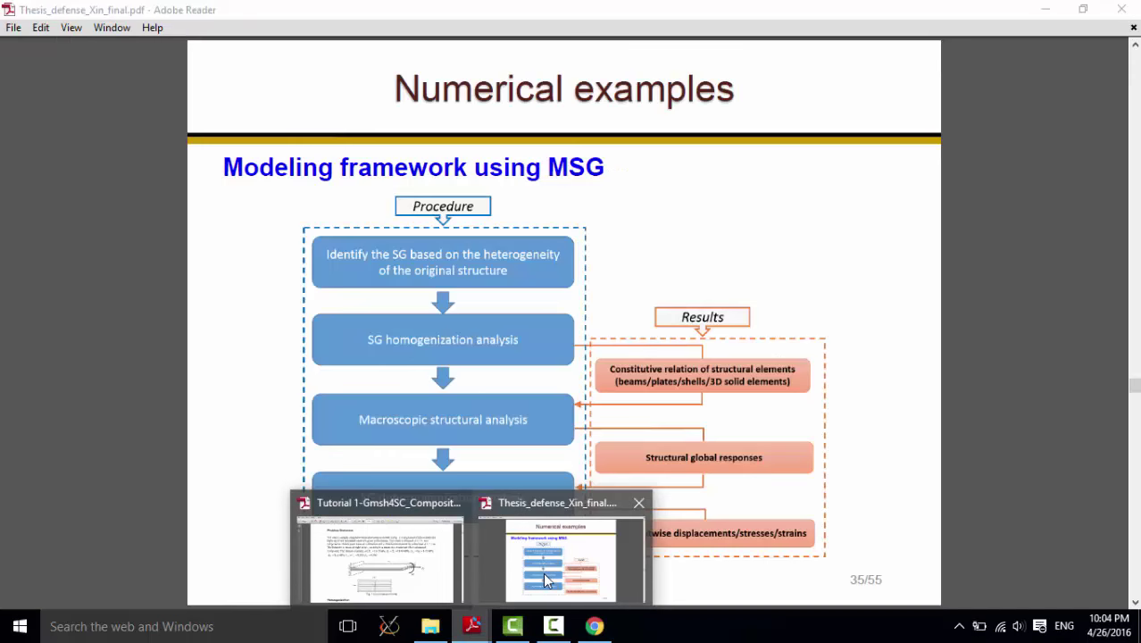
{"action": "left_click", "coordinate": [543, 572]}
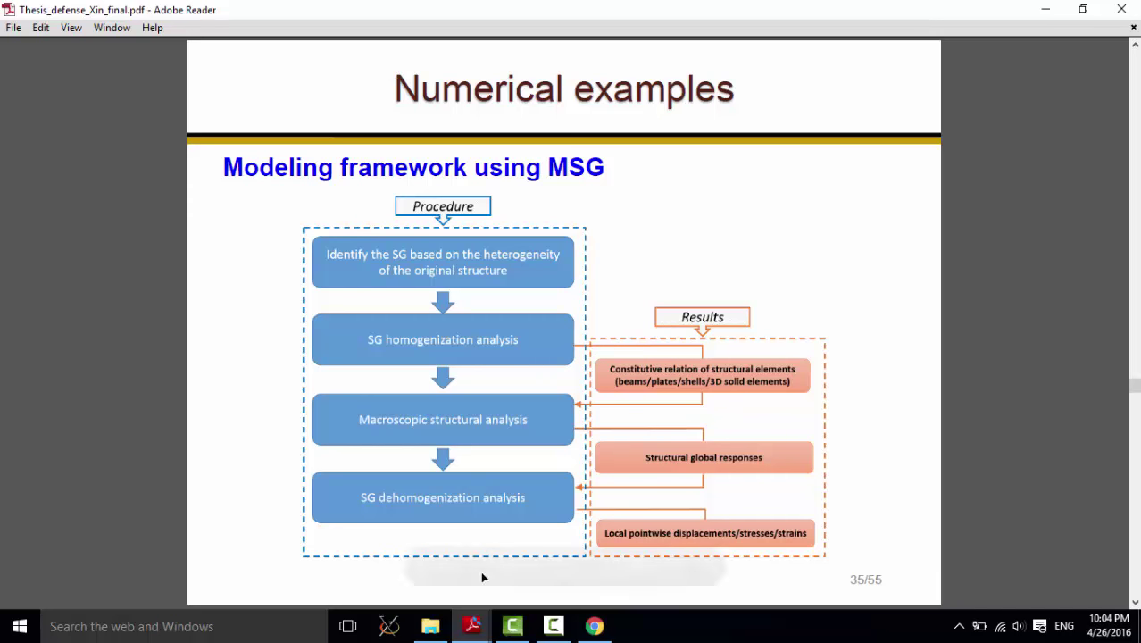
{"action": "mouse_move", "coordinate": [472, 635]}
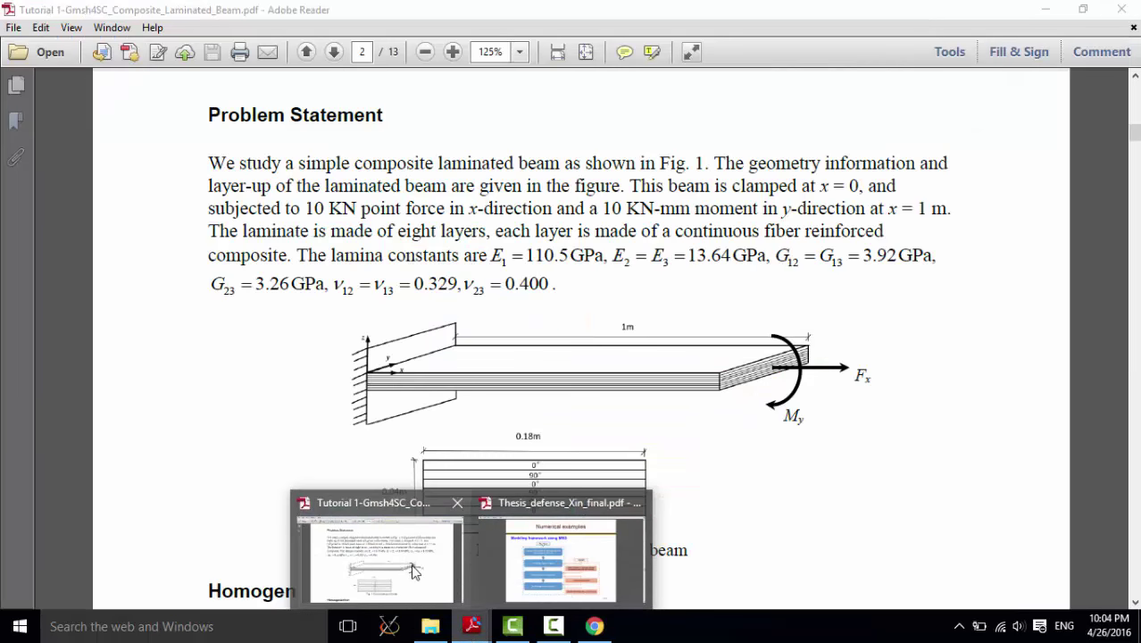
{"action": "left_click", "coordinate": [413, 572]}
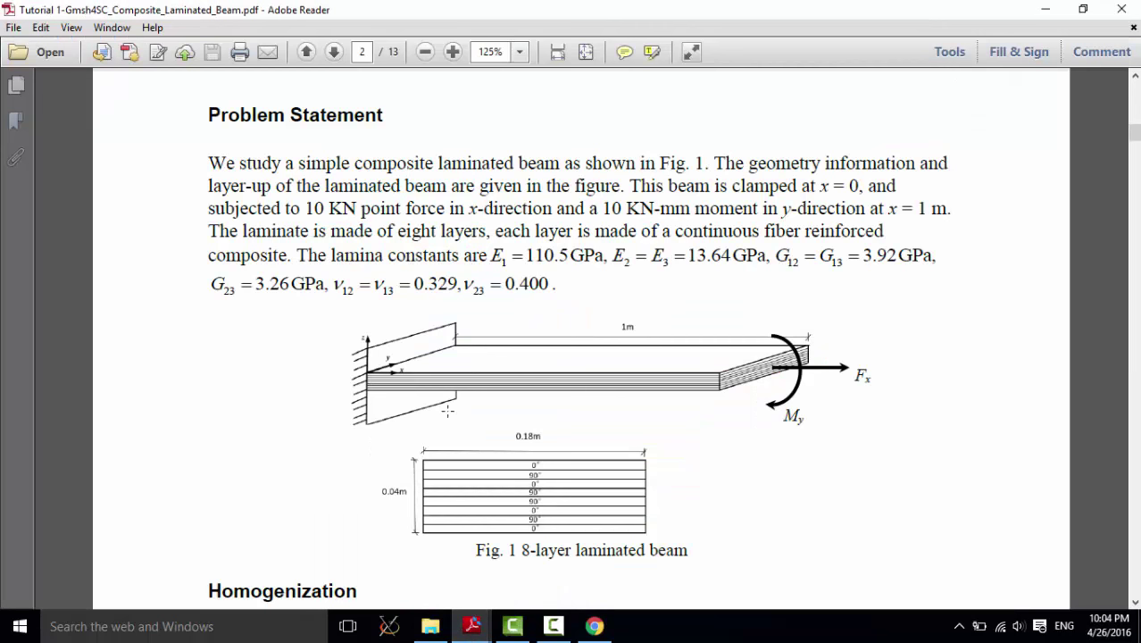
{"action": "scroll", "coordinate": [705, 476], "scroll_direction": "down", "scroll_amount": 6}
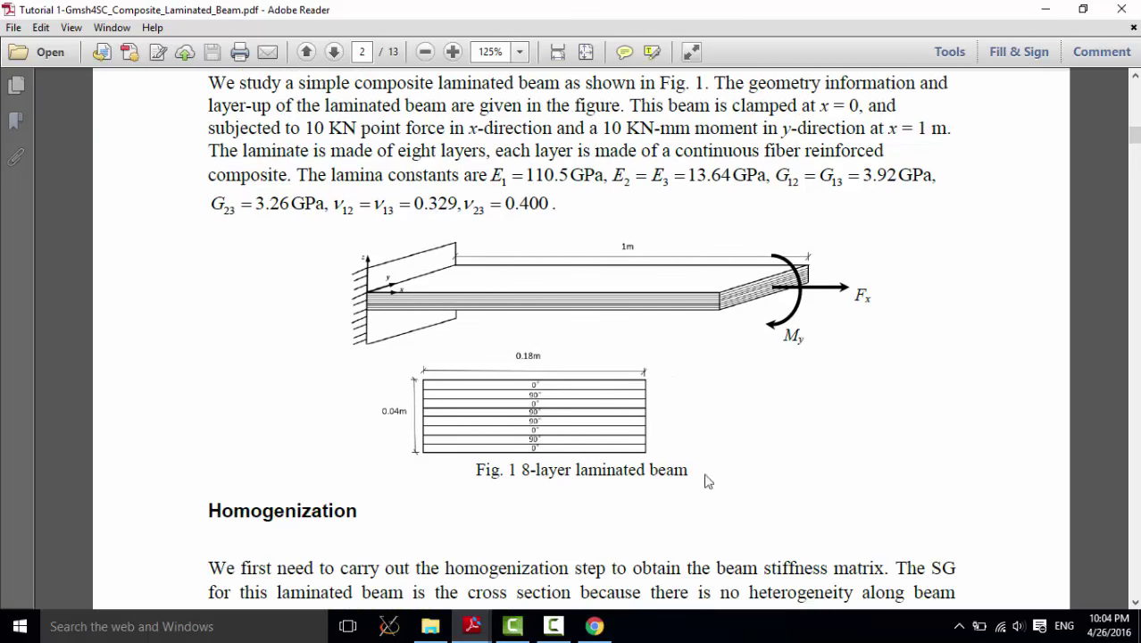
{"action": "scroll", "coordinate": [654, 423], "scroll_direction": "down", "scroll_amount": 3}
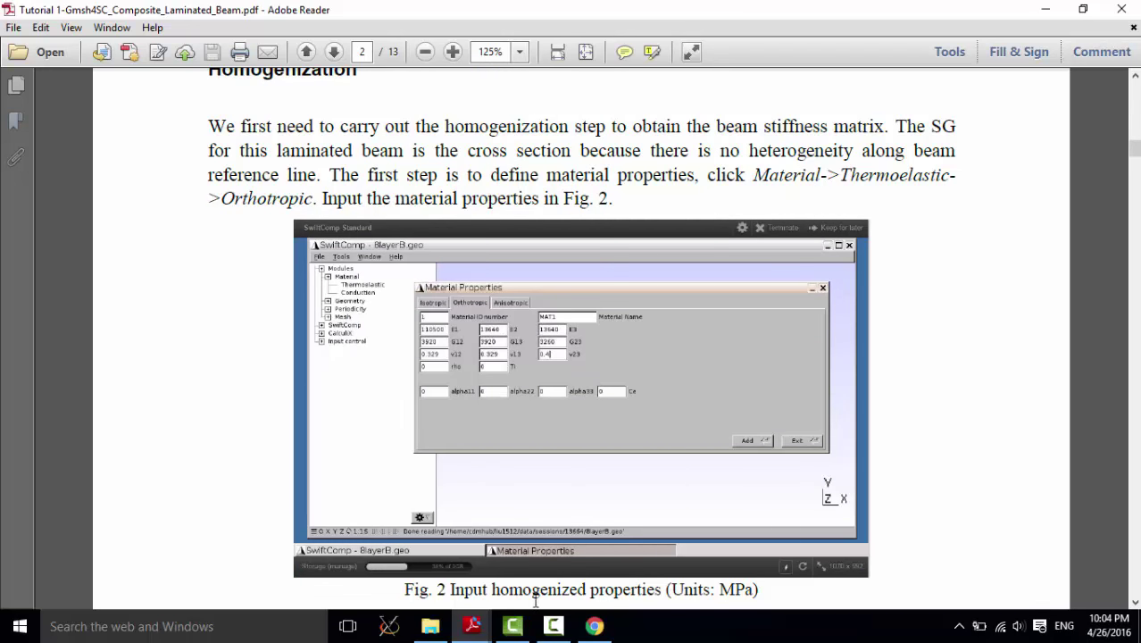
Step: Create a new model file named 8layerB.geo
{"action": "left_click", "coordinate": [594, 626]}
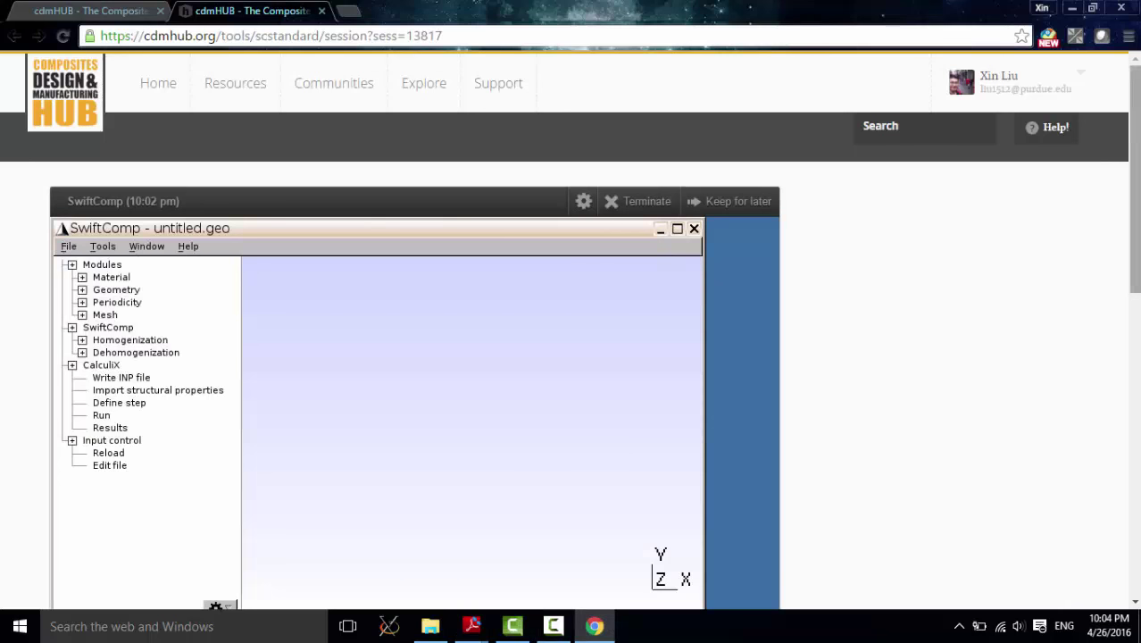
{"action": "left_click_drag", "start_coordinate": [1136, 157], "coordinate": [1135, 182]}
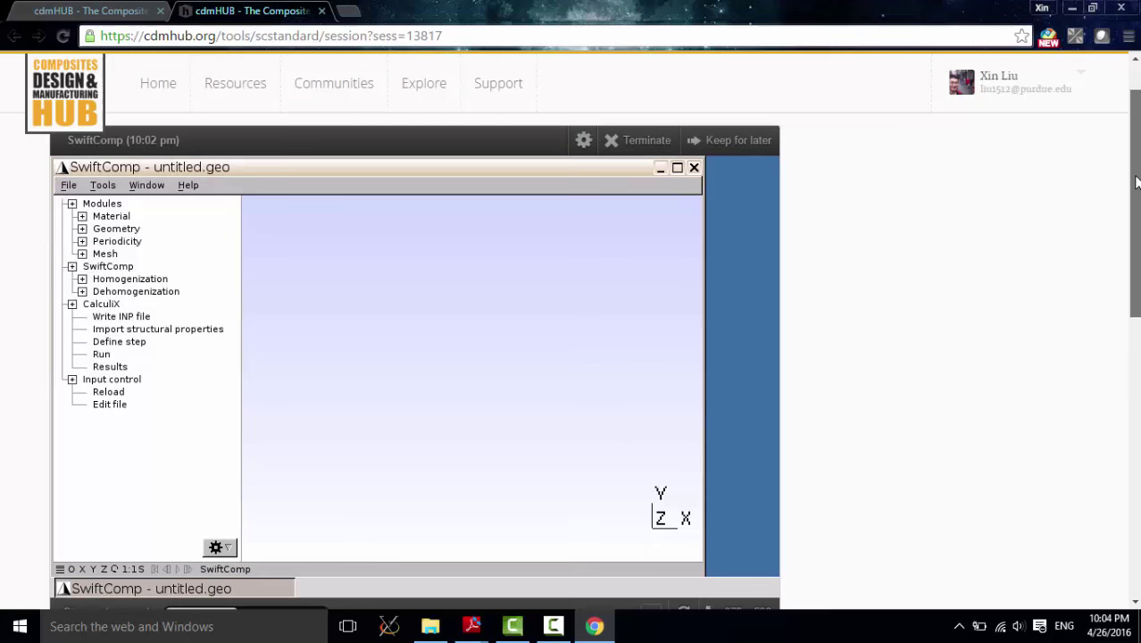
{"action": "left_click", "coordinate": [68, 185]}
{"action": "left_click", "coordinate": [71, 204]}
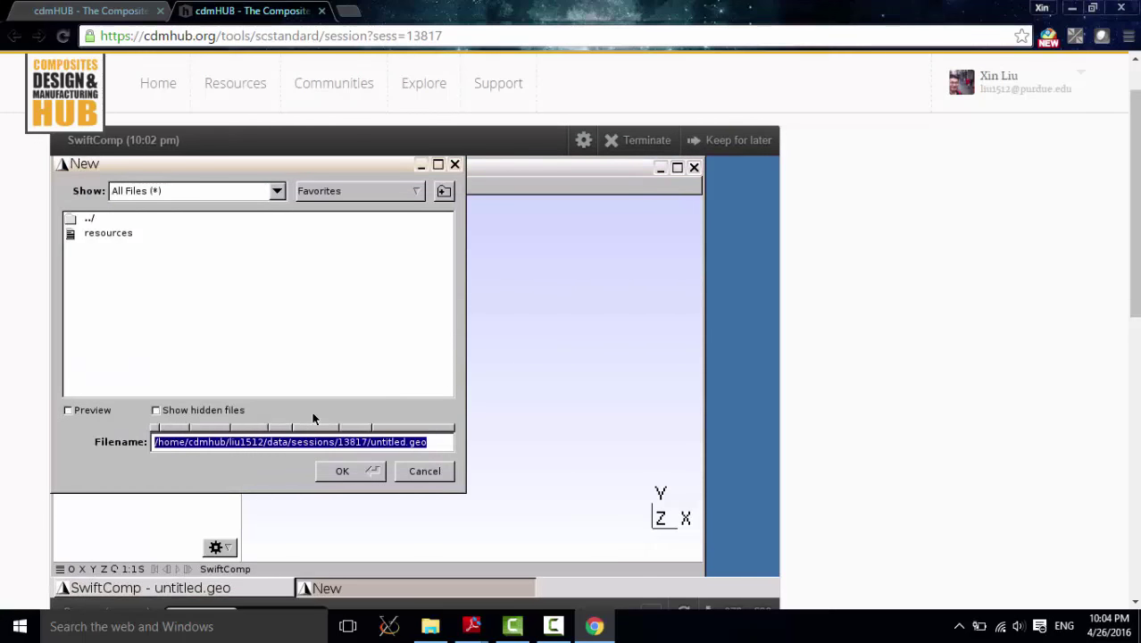
{"action": "left_click", "coordinate": [409, 442]}
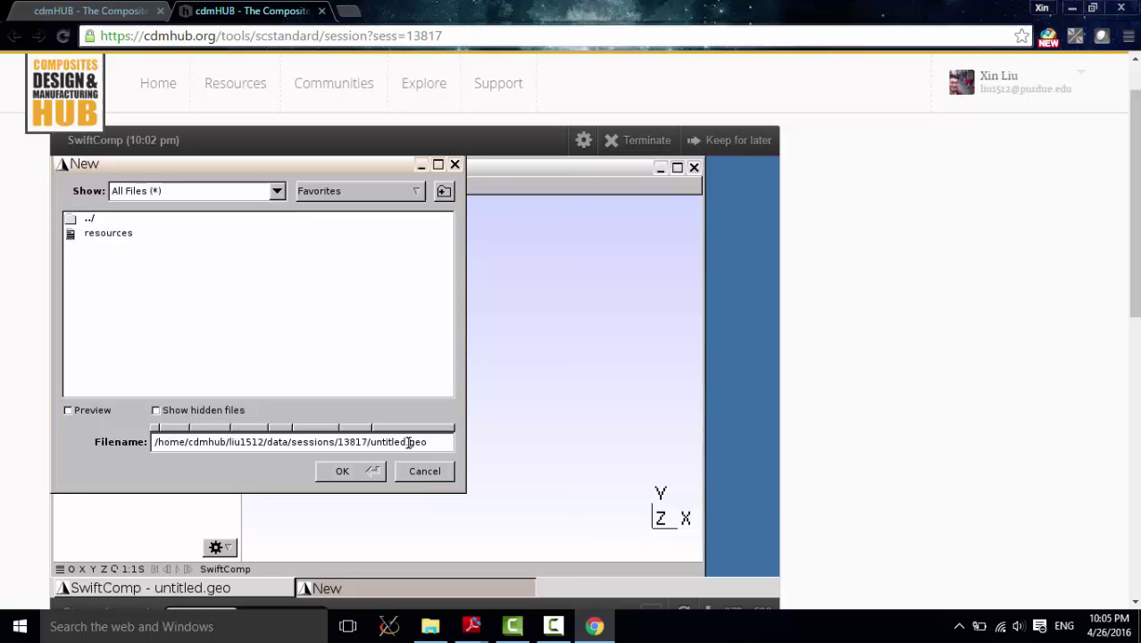
{"action": "key", "text": "BackSpace"}
{"action": "key", "text": "BackSpace"}
{"action": "key", "text": "BackSpace"}
{"action": "key", "text": "BackSpace"}
{"action": "key", "text": "BackSpace"}
{"action": "key", "text": "BackSpace"}
{"action": "key", "text": "BackSpace"}
{"action": "key", "text": "BackSpace"}
{"action": "type", "text": "8layerB"}
{"action": "left_click", "coordinate": [362, 477]}
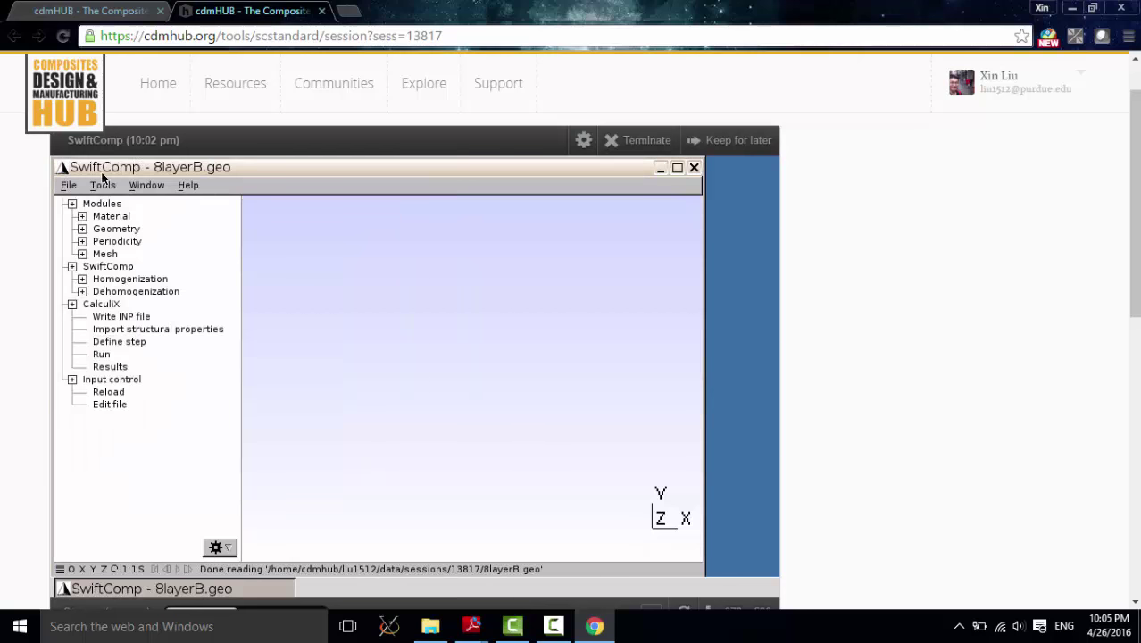
Step: Collapse CalculiX and open the Material module's Thermoelastic properties
{"action": "left_click", "coordinate": [72, 304]}
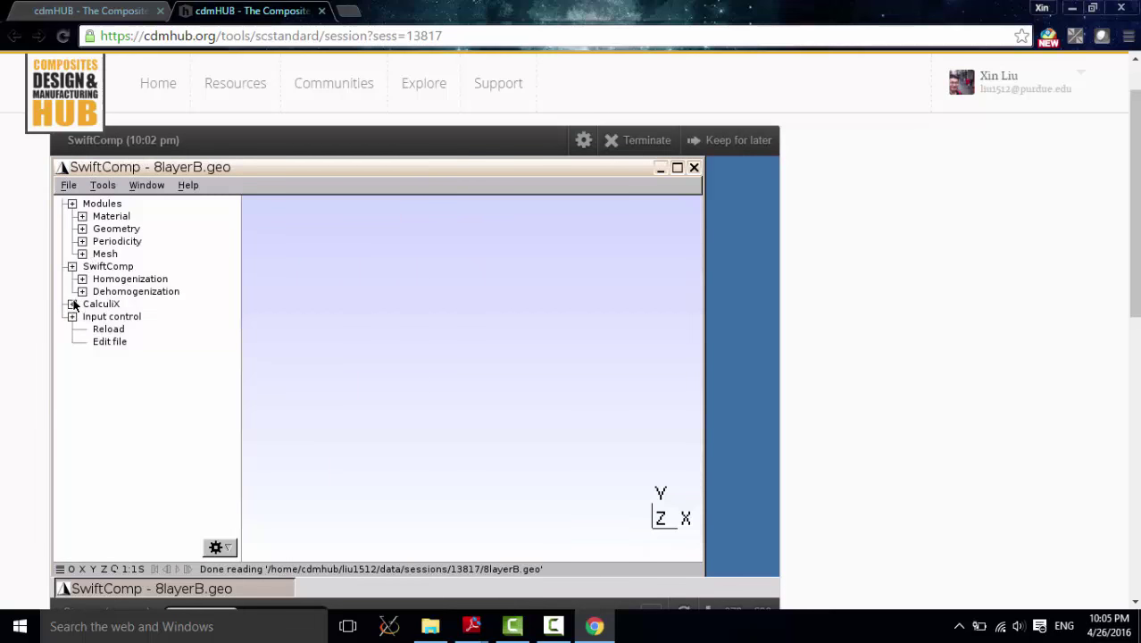
{"action": "left_click", "coordinate": [82, 216]}
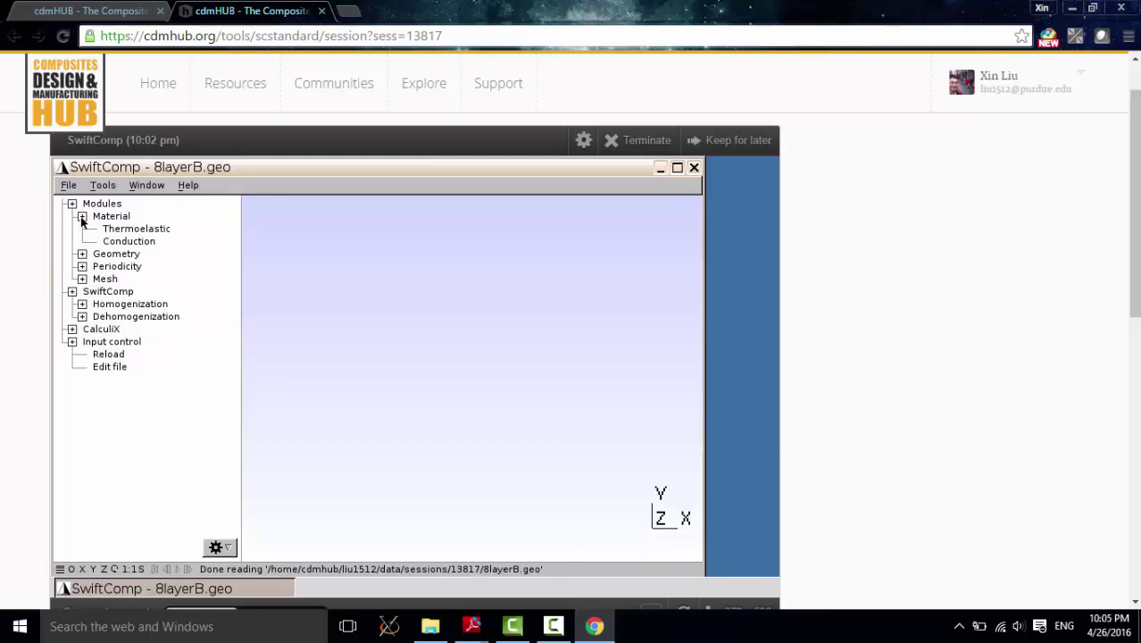
{"action": "left_click", "coordinate": [130, 232]}
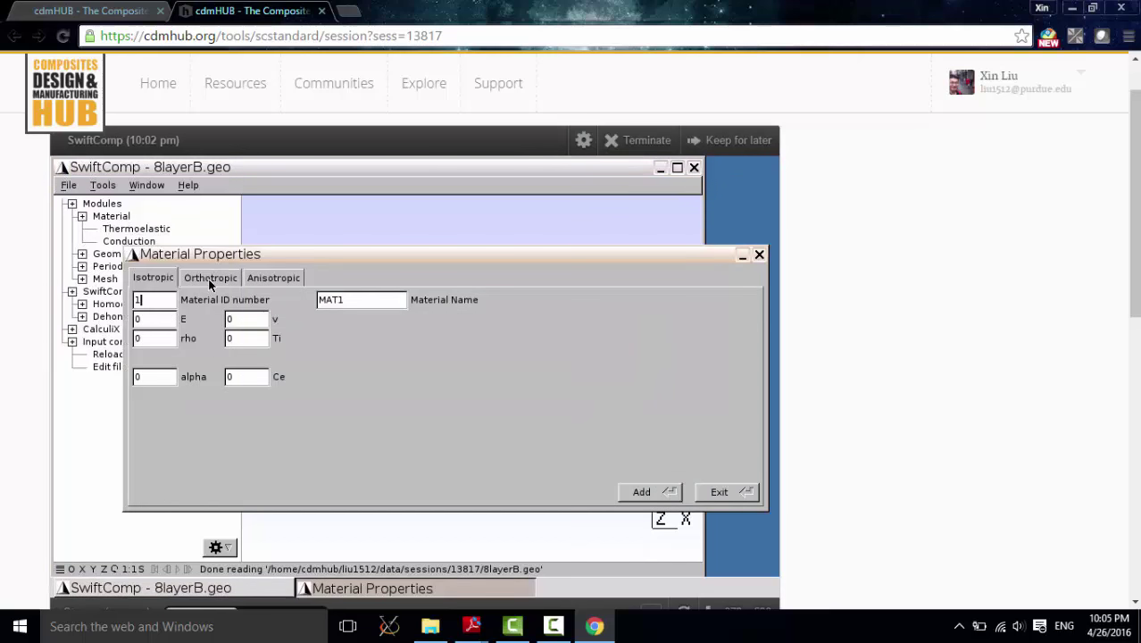
Step: Switch Material Properties to Orthotropic and check the moduli in the tutorial PDF
{"action": "left_click", "coordinate": [210, 278]}
{"action": "left_click_drag", "start_coordinate": [259, 255], "coordinate": [240, 206]}
{"action": "left_click", "coordinate": [143, 271]}
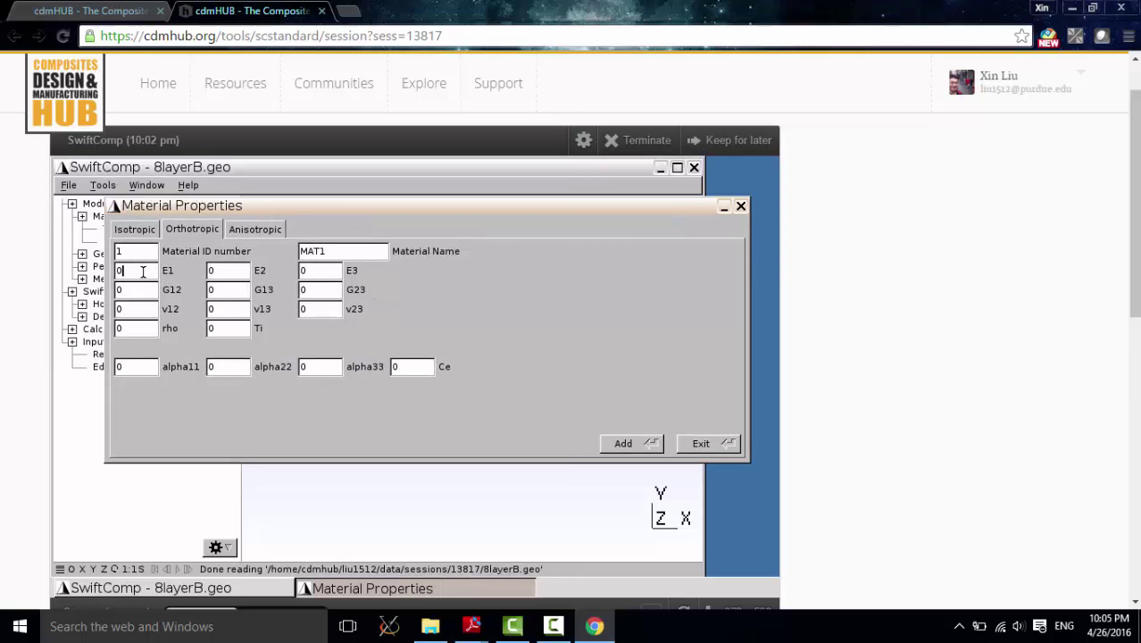
{"action": "double_click", "coordinate": [143, 271]}
{"action": "mouse_move", "coordinate": [472, 626]}
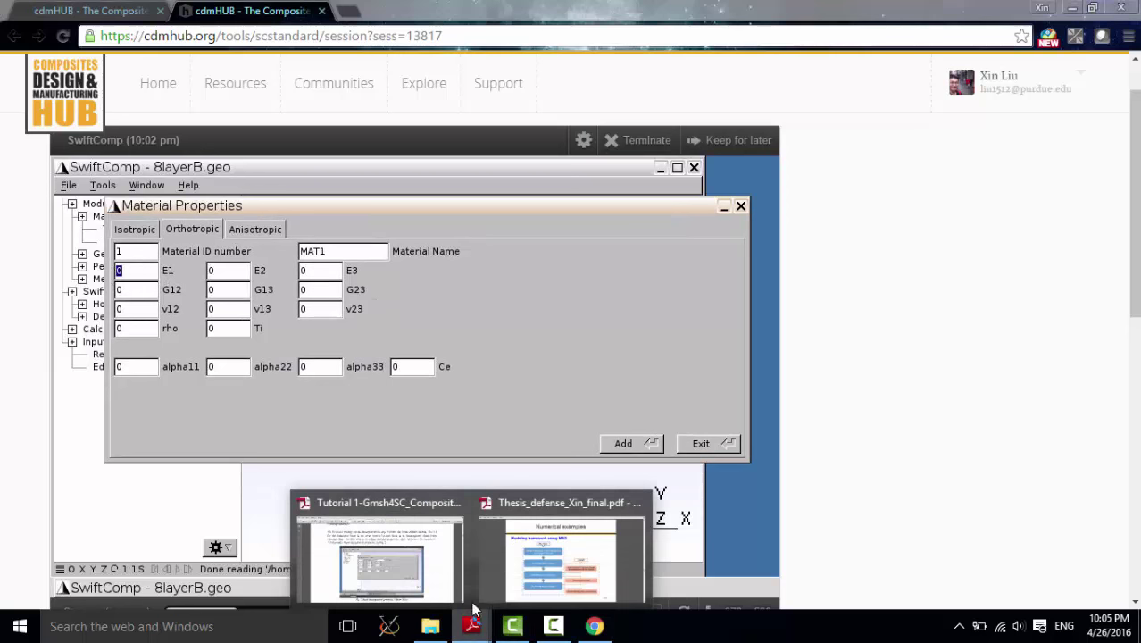
{"action": "left_click", "coordinate": [373, 568]}
{"action": "scroll", "coordinate": [529, 163], "scroll_direction": "up", "scroll_amount": 6}
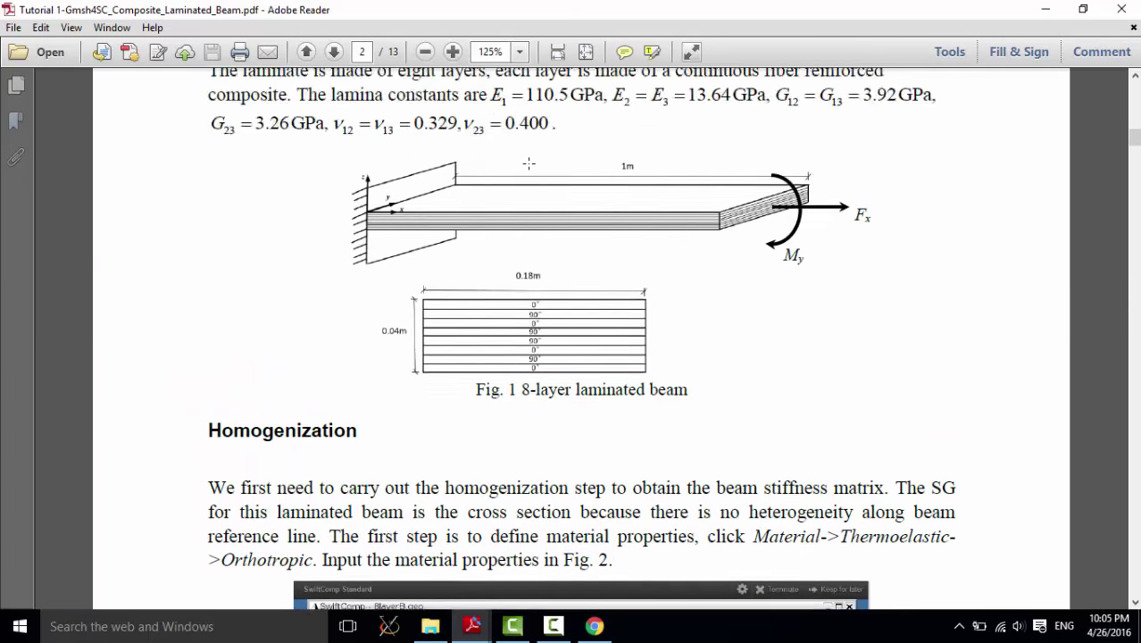
{"action": "scroll", "coordinate": [529, 163], "scroll_direction": "down", "scroll_amount": 6}
{"action": "scroll", "coordinate": [482, 322], "scroll_direction": "up", "scroll_amount": 12}
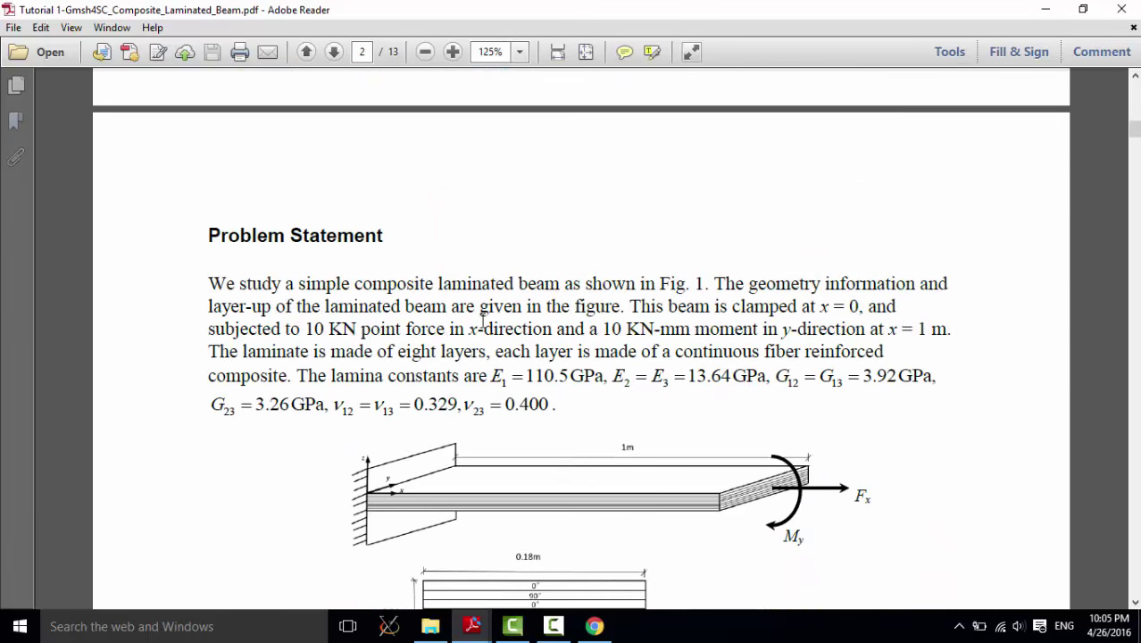
{"action": "left_click", "coordinate": [1045, 10]}
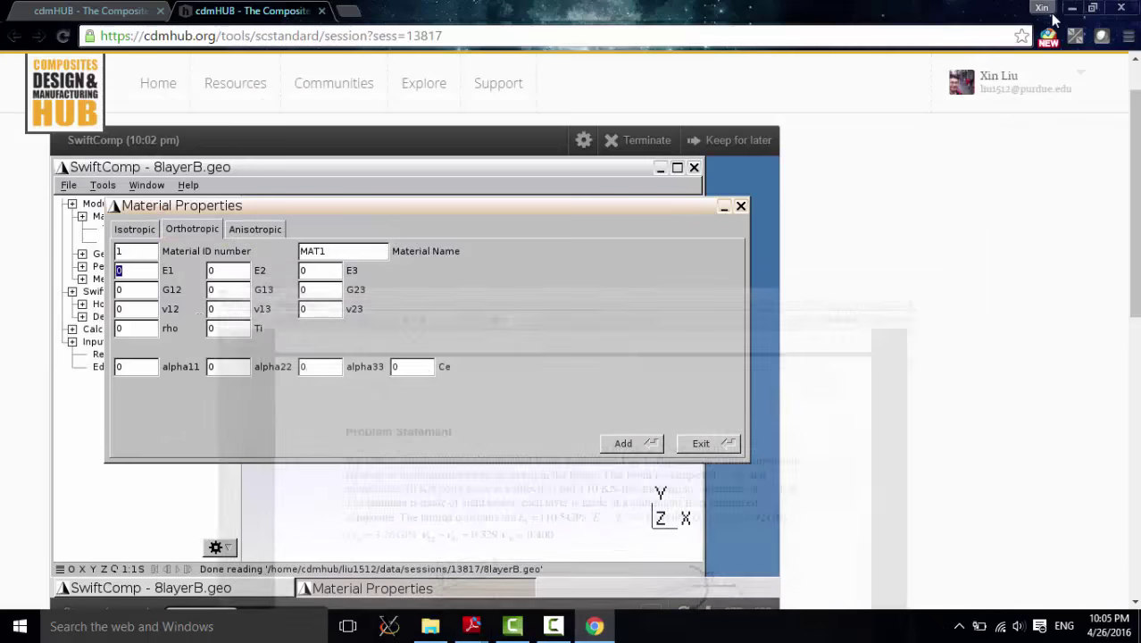
Step: Enter E1 110500, E2=E3 13640, G12=G13 3920 and G23 3260
{"action": "left_click", "coordinate": [137, 275]}
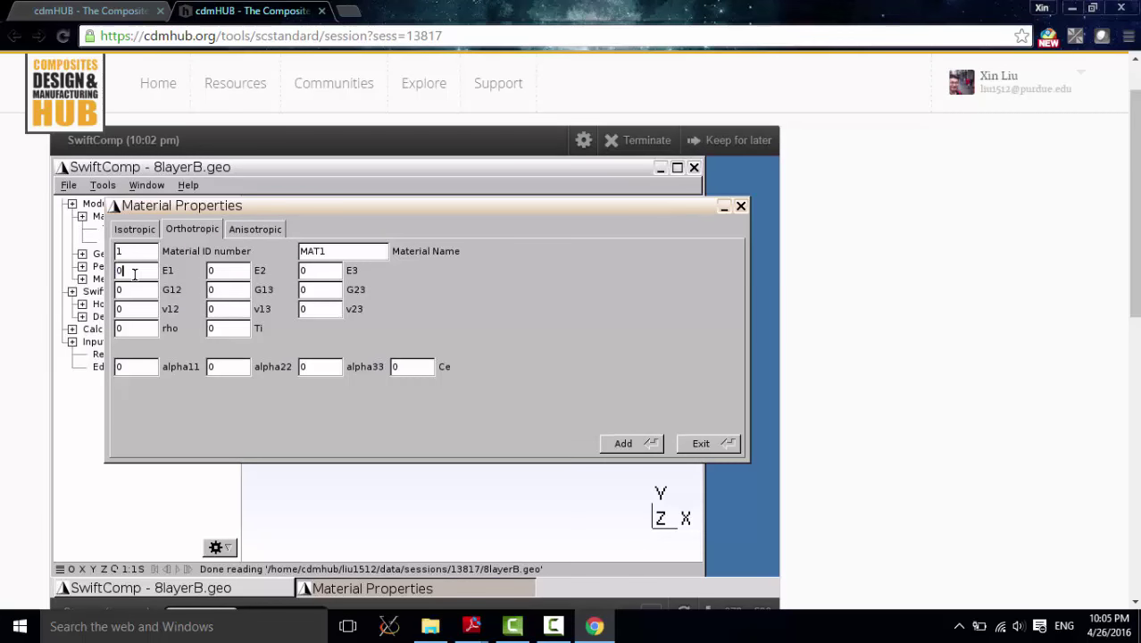
{"action": "left_click_drag", "start_coordinate": [134, 274], "coordinate": [105, 280]}
{"action": "type", "text": "110500"}
{"action": "key", "text": "Tab"}
{"action": "type", "text": "13640"}
{"action": "key", "text": "Tab"}
{"action": "type", "text": "13640"}
{"action": "key", "text": "Tab"}
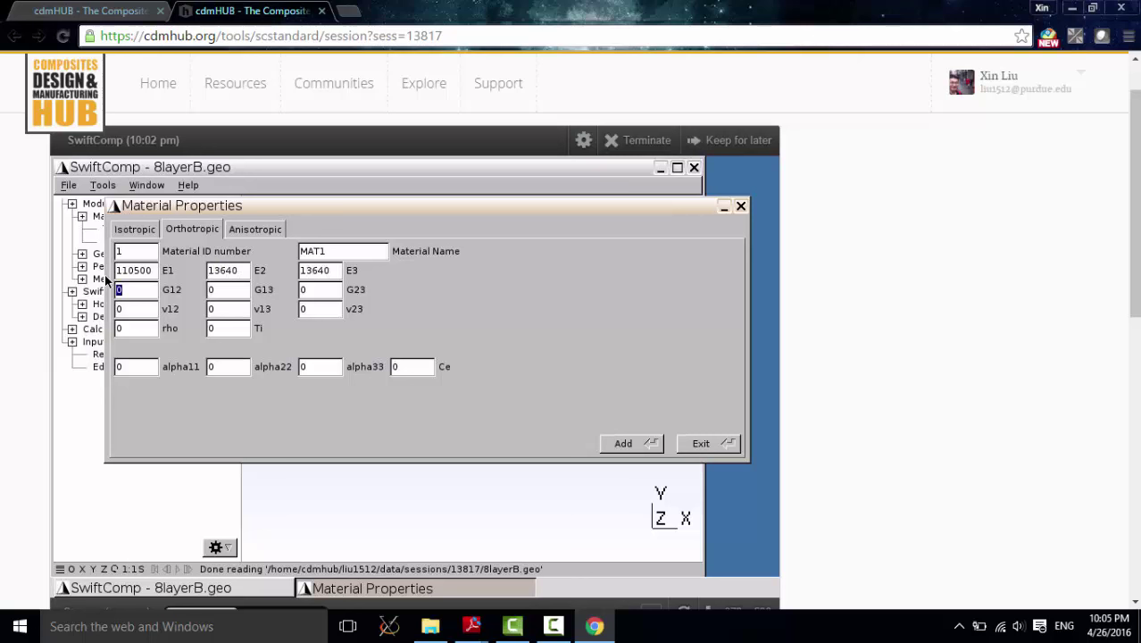
{"action": "type", "text": "3920"}
{"action": "key", "text": "Tab"}
{"action": "type", "text": "3920"}
{"action": "key", "text": "Tab"}
{"action": "type", "text": "3260"}
Step: Enter Poisson's ratios ν12=ν13 0.329 and ν23 0.4, then add the material as MAT1
{"action": "key", "text": "Tab"}
{"action": "type", "text": "0.329"}
{"action": "key", "text": "Tab"}
{"action": "type", "text": "0.32"}
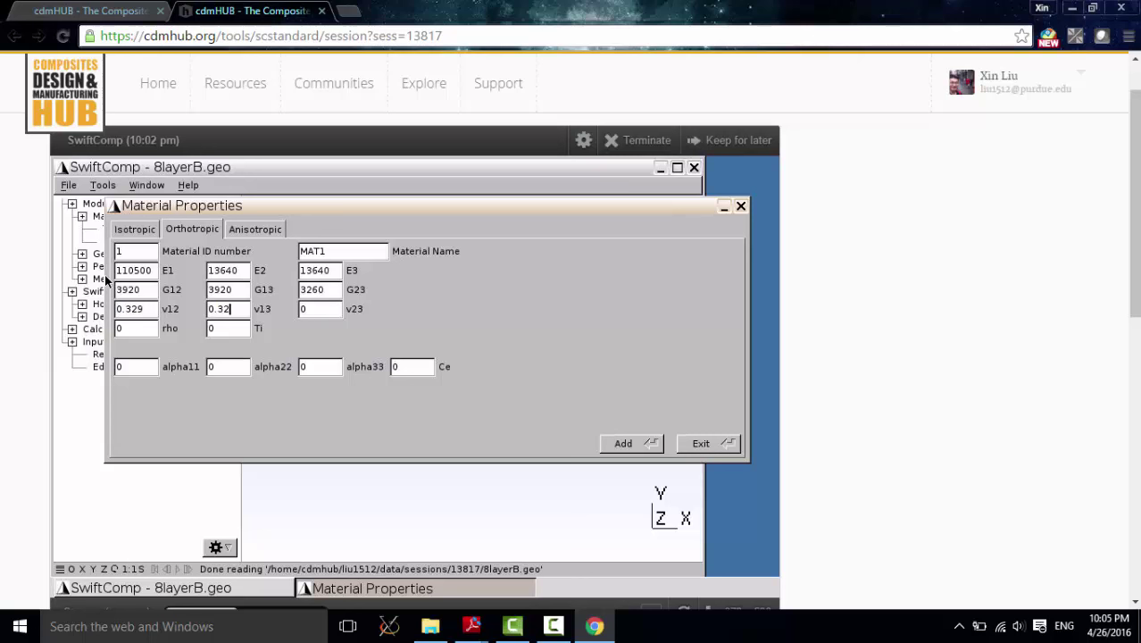
{"action": "type", "text": "9"}
{"action": "key", "text": "Tab"}
{"action": "type", "text": "0.4"}
{"action": "left_click_drag", "start_coordinate": [443, 209], "coordinate": [464, 213]}
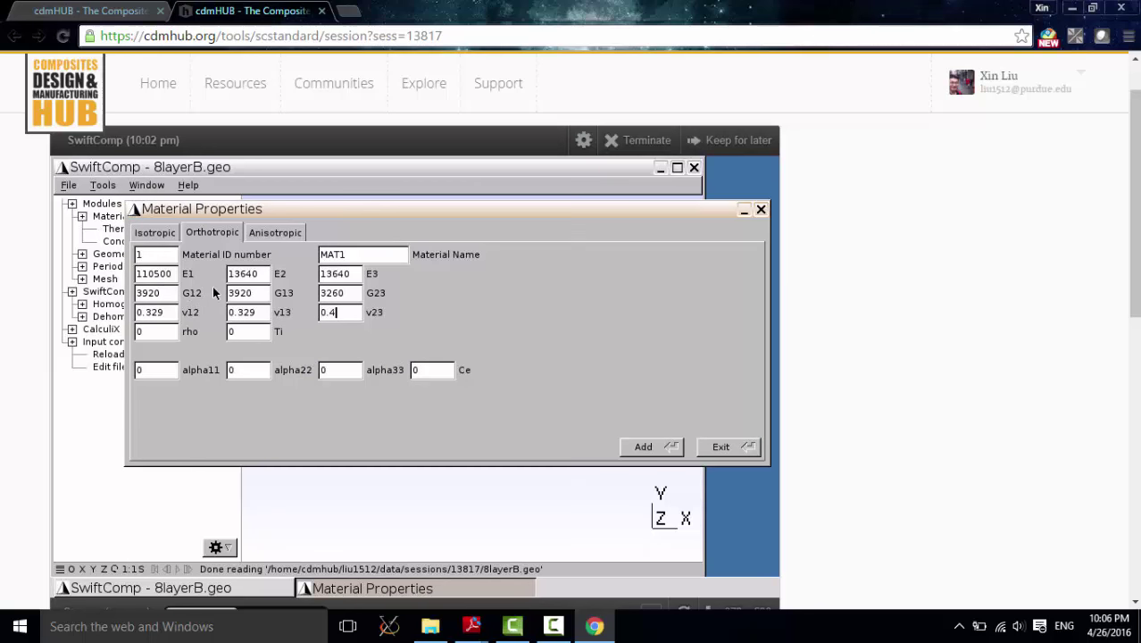
{"action": "left_click", "coordinate": [171, 275]}
{"action": "left_click", "coordinate": [354, 276]}
{"action": "left_click", "coordinate": [670, 452]}
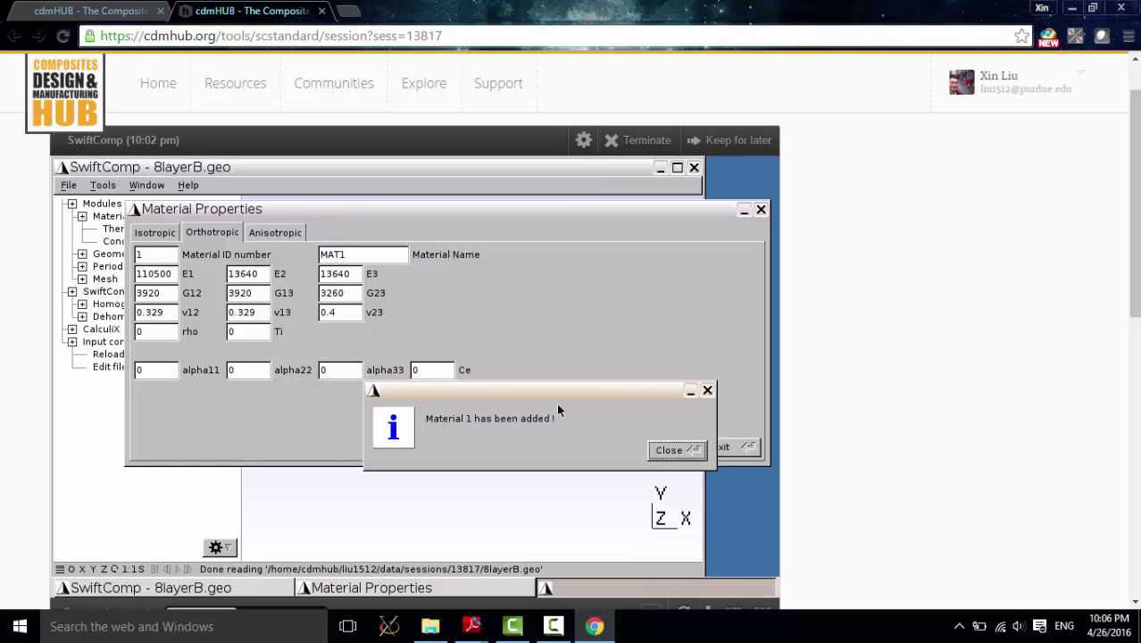
{"action": "left_click", "coordinate": [678, 451]}
Step: Exit the material dialog and open Beam sections under Geometry > Common SG > 2D SG
{"action": "left_click", "coordinate": [727, 449]}
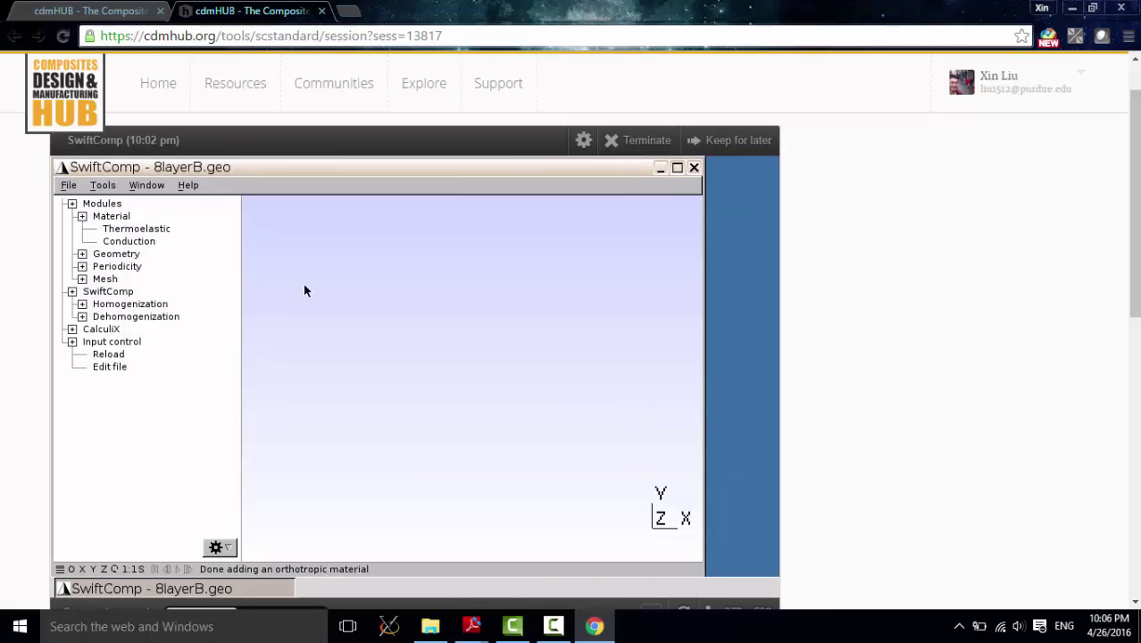
{"action": "left_click", "coordinate": [83, 217]}
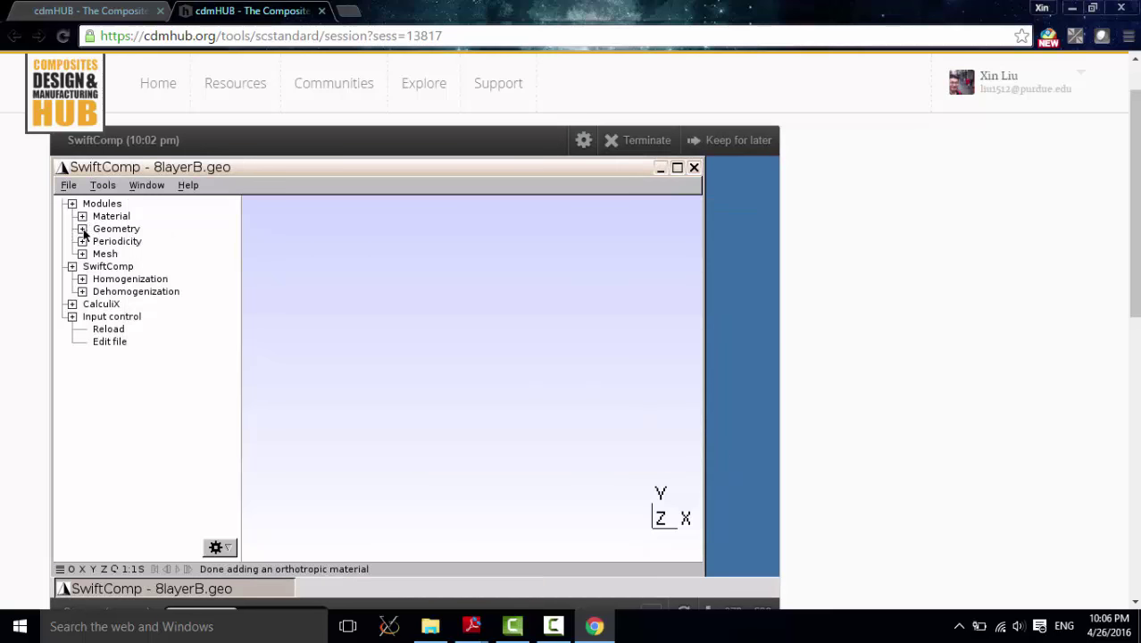
{"action": "left_click", "coordinate": [82, 229]}
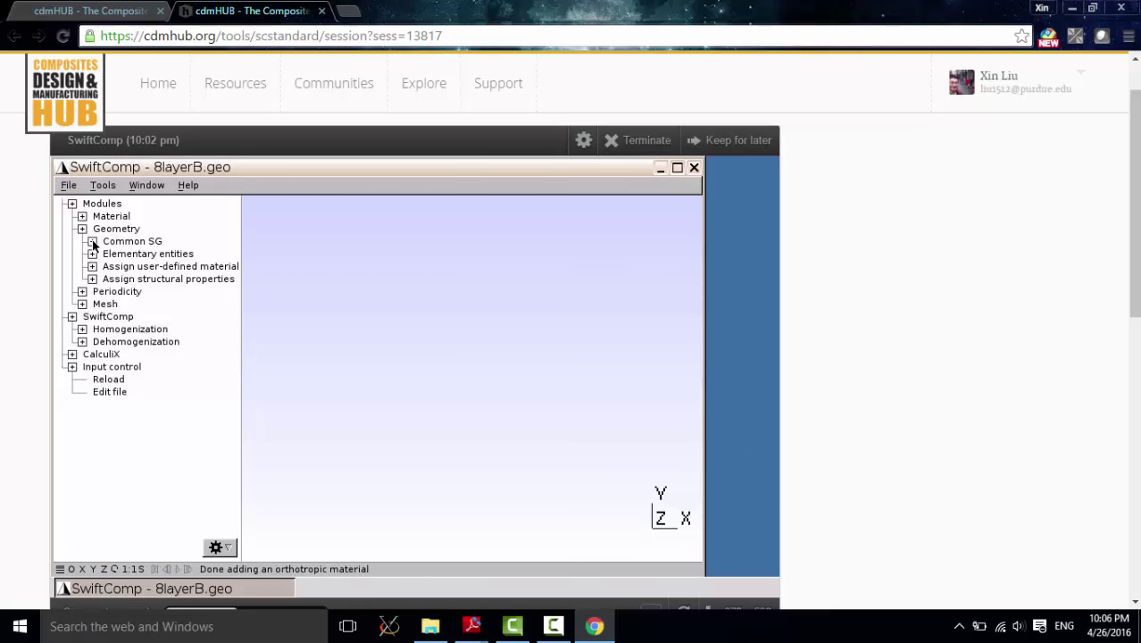
{"action": "left_click", "coordinate": [93, 242]}
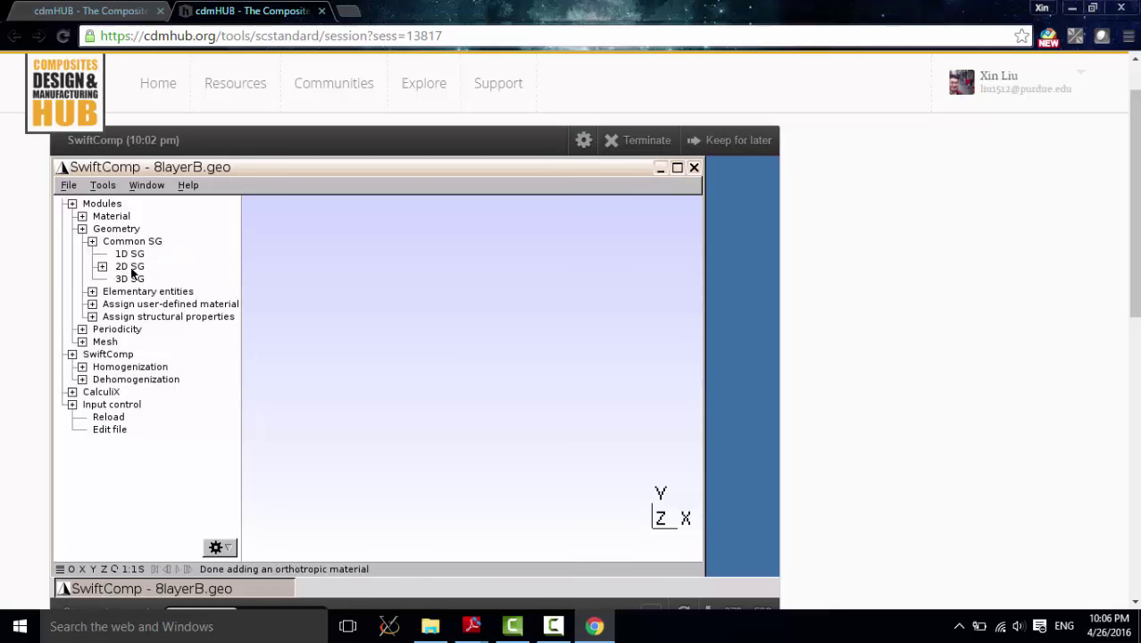
{"action": "left_click", "coordinate": [103, 267]}
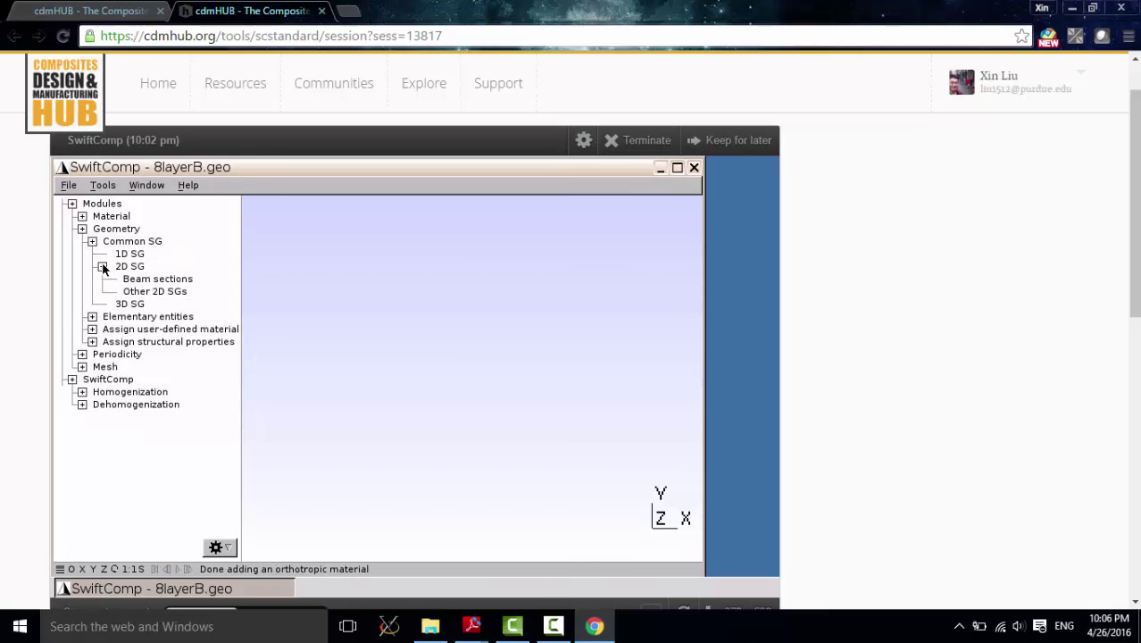
{"action": "double_click", "coordinate": [173, 279]}
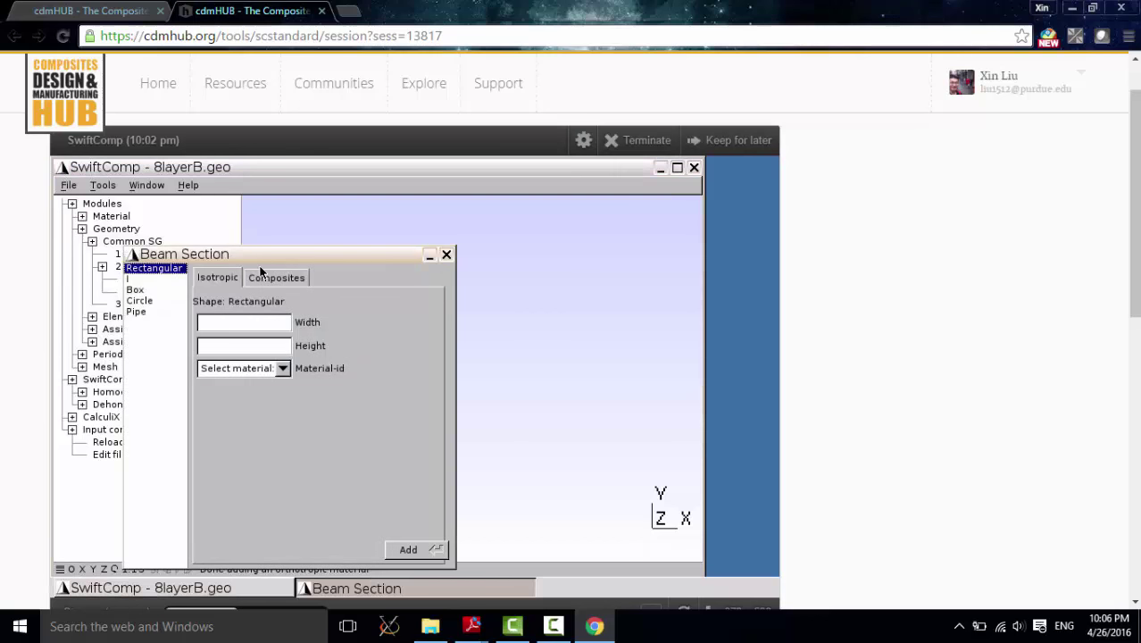
Step: Choose a Composites section and open the layup definition options
{"action": "left_click_drag", "start_coordinate": [275, 253], "coordinate": [387, 209]}
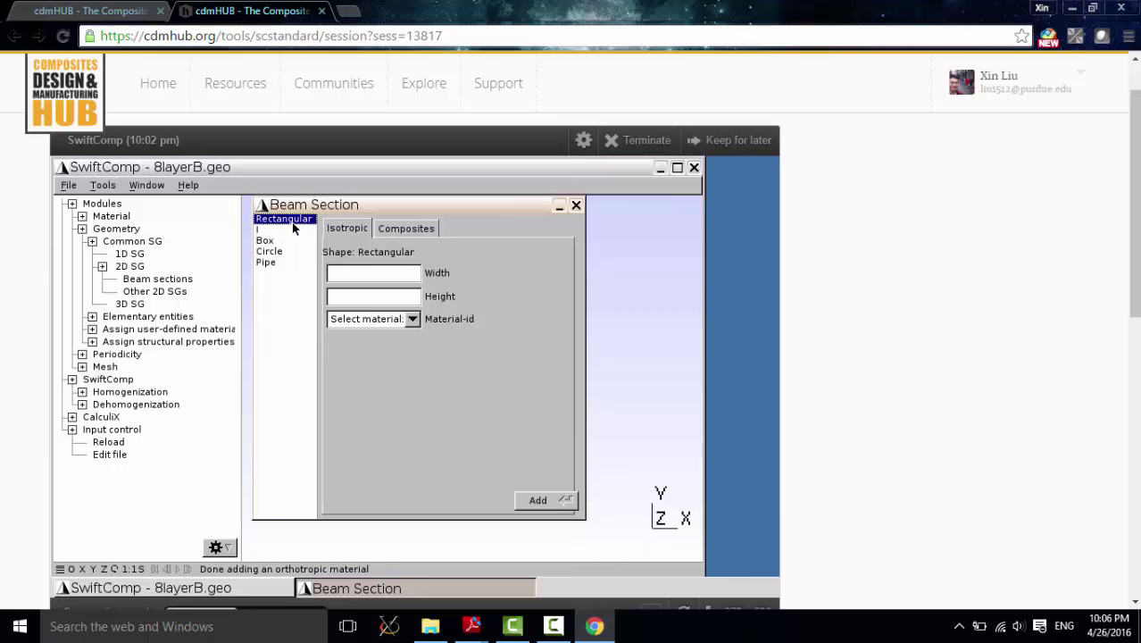
{"action": "left_click", "coordinate": [403, 230]}
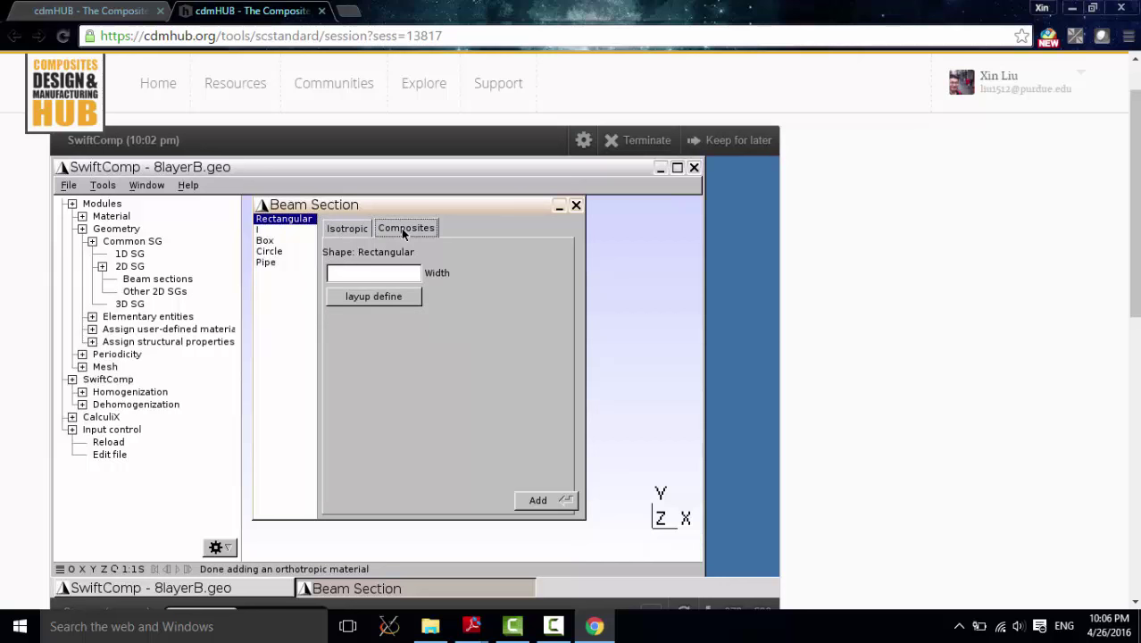
{"action": "left_click", "coordinate": [357, 299]}
{"action": "left_click_drag", "start_coordinate": [335, 260], "coordinate": [620, 321]}
Step: Choose Fast generate and pick 1 -- MAT1 as the ply material
{"action": "left_click", "coordinate": [528, 384]}
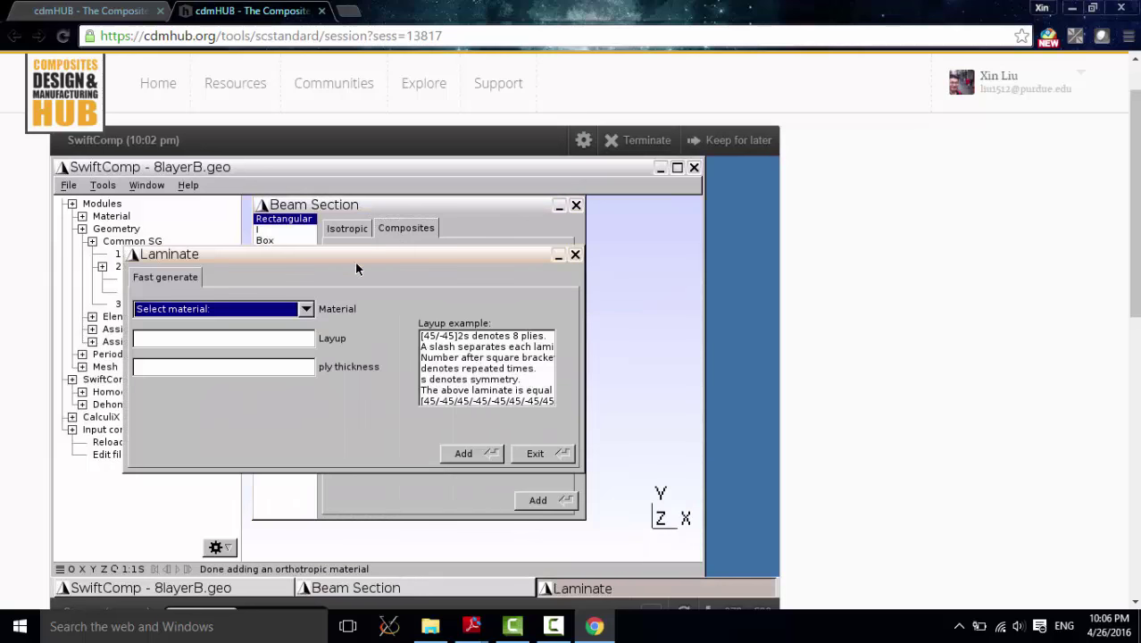
{"action": "left_click_drag", "start_coordinate": [357, 265], "coordinate": [457, 328]}
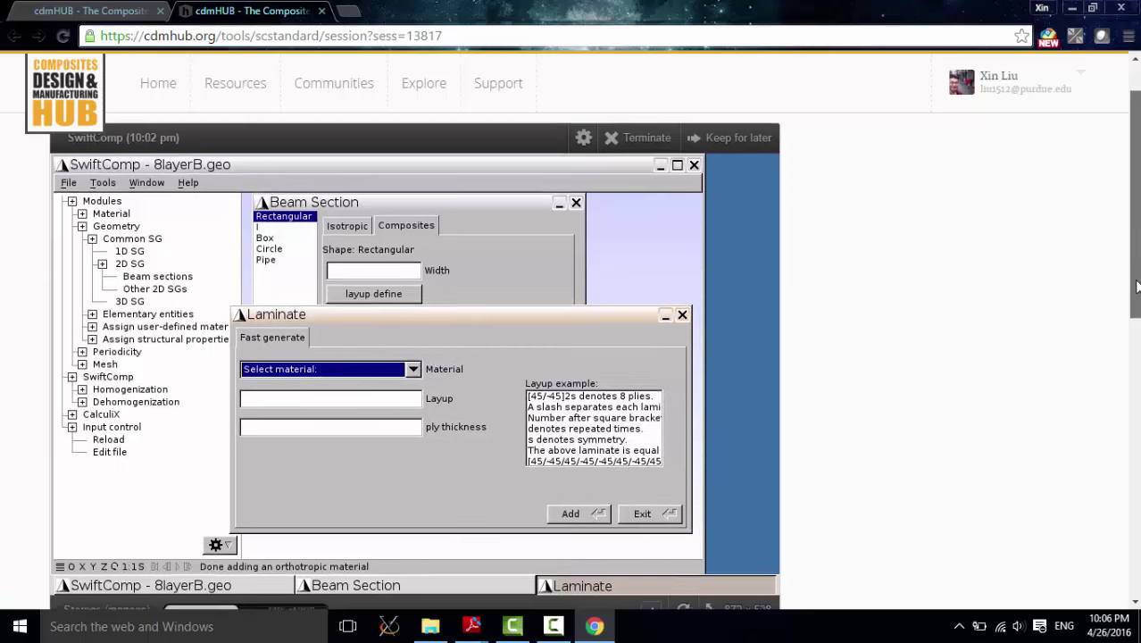
{"action": "scroll", "coordinate": [1136, 288], "scroll_direction": "down", "scroll_amount": 1}
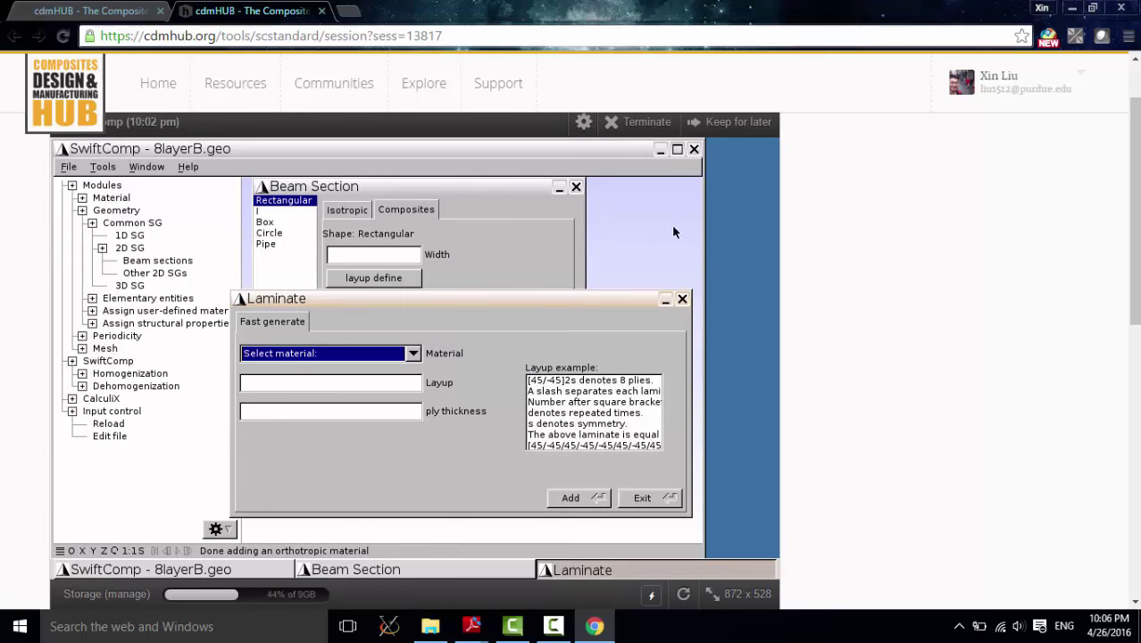
{"action": "left_click", "coordinate": [411, 355]}
{"action": "left_click", "coordinate": [364, 368]}
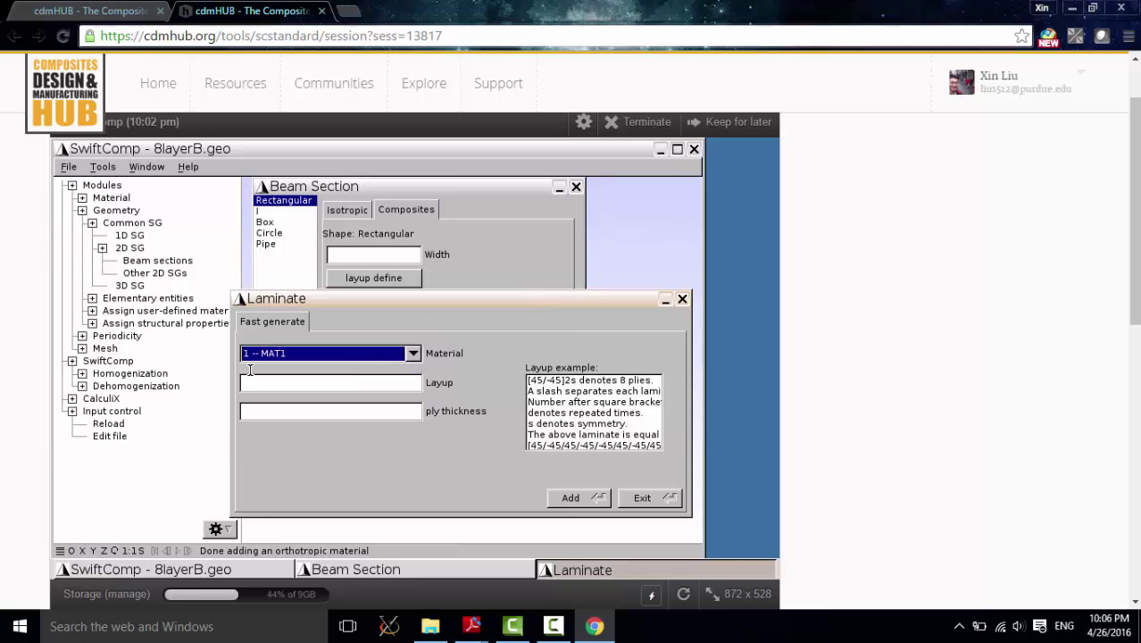
Step: Enter layup [0/90/0/90]s with ply thickness 5 and generate the laminate
{"action": "left_click", "coordinate": [289, 387]}
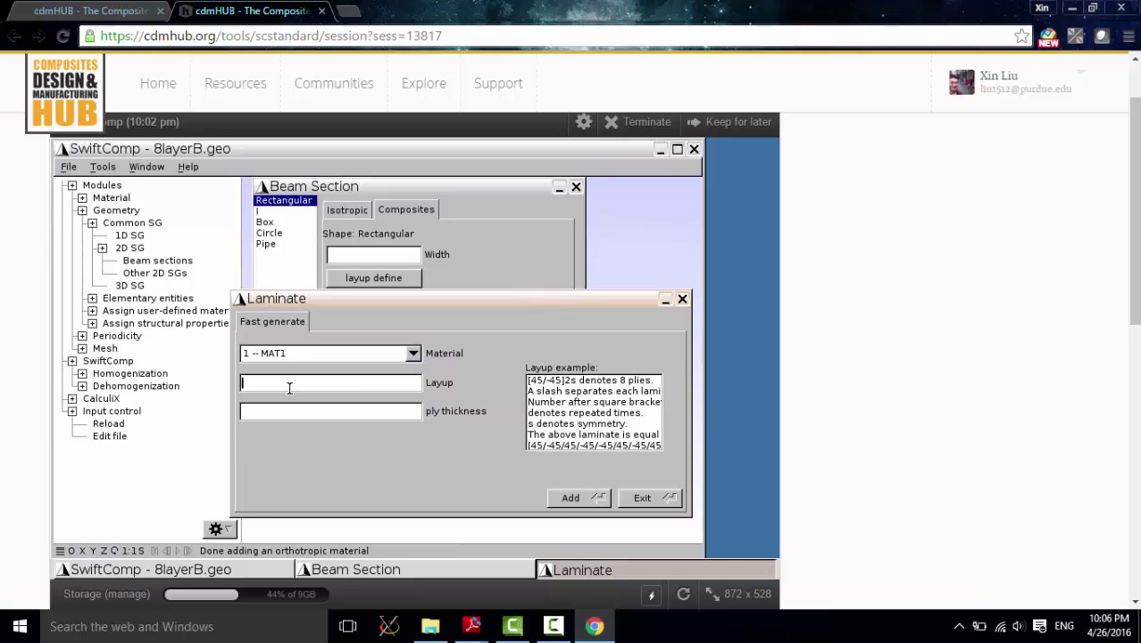
{"action": "type", "text": "[0/60"}
{"action": "key", "text": "BackSpace"}
{"action": "key", "text": "BackSpace"}
{"action": "type", "text": "90/0/90]s"}
{"action": "left_click", "coordinate": [300, 411]}
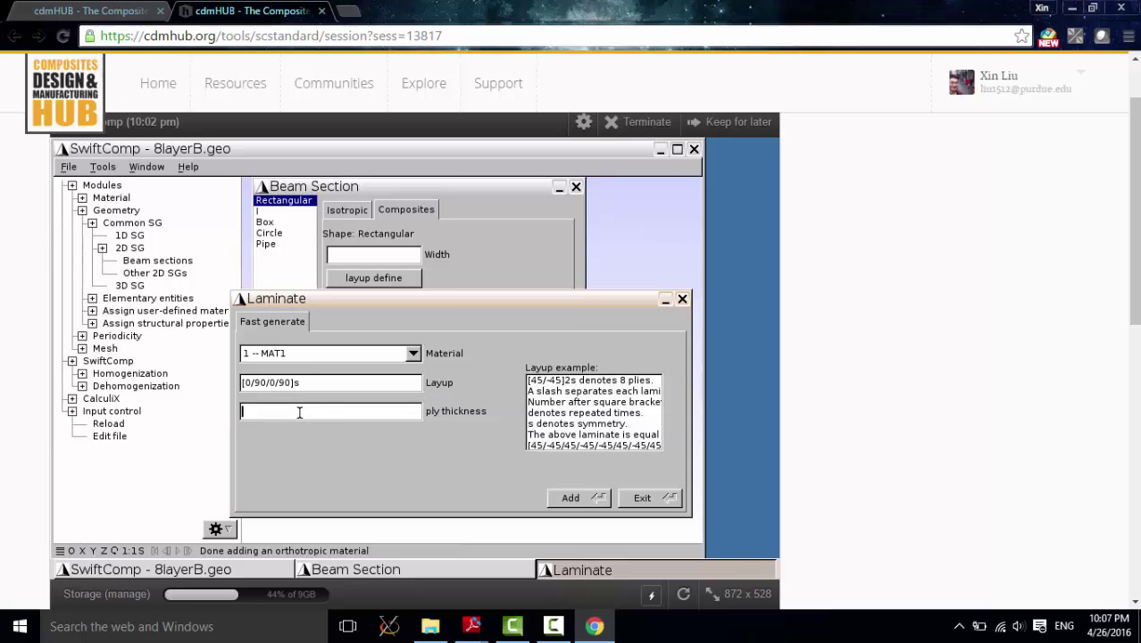
{"action": "type", "text": "5"}
{"action": "mouse_move", "coordinate": [481, 640]}
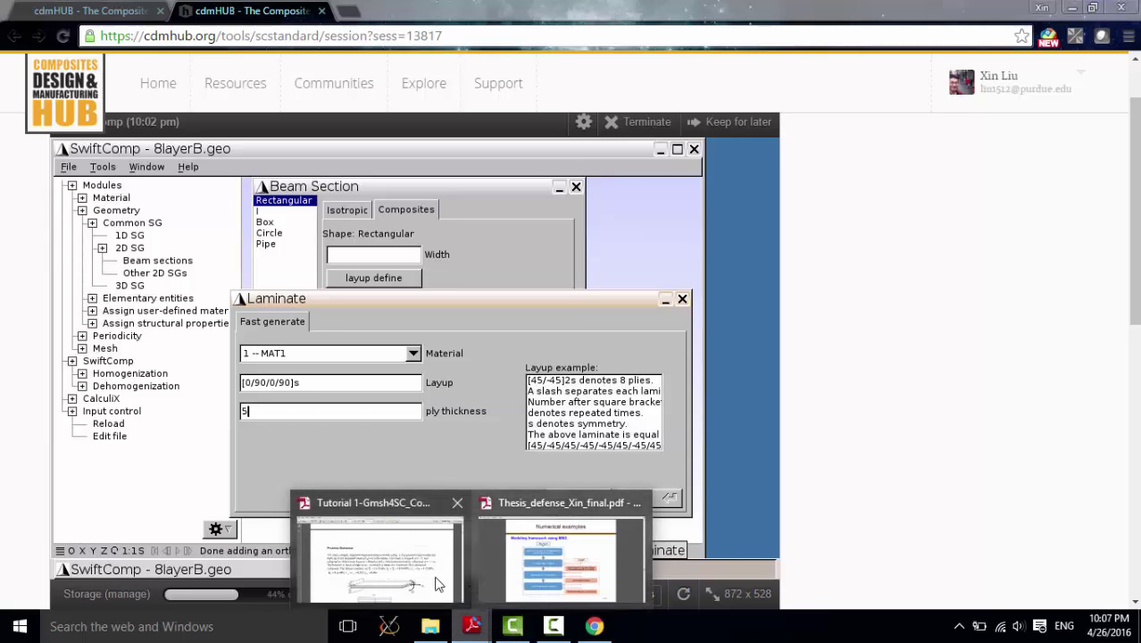
{"action": "left_click", "coordinate": [379, 562]}
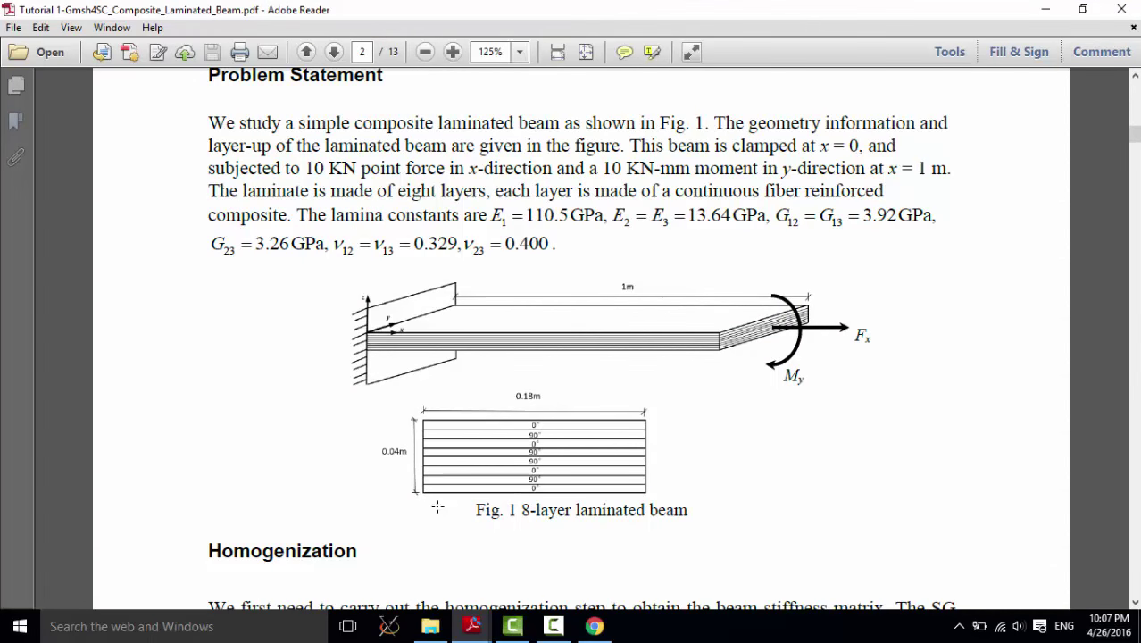
{"action": "left_click", "coordinate": [1045, 11]}
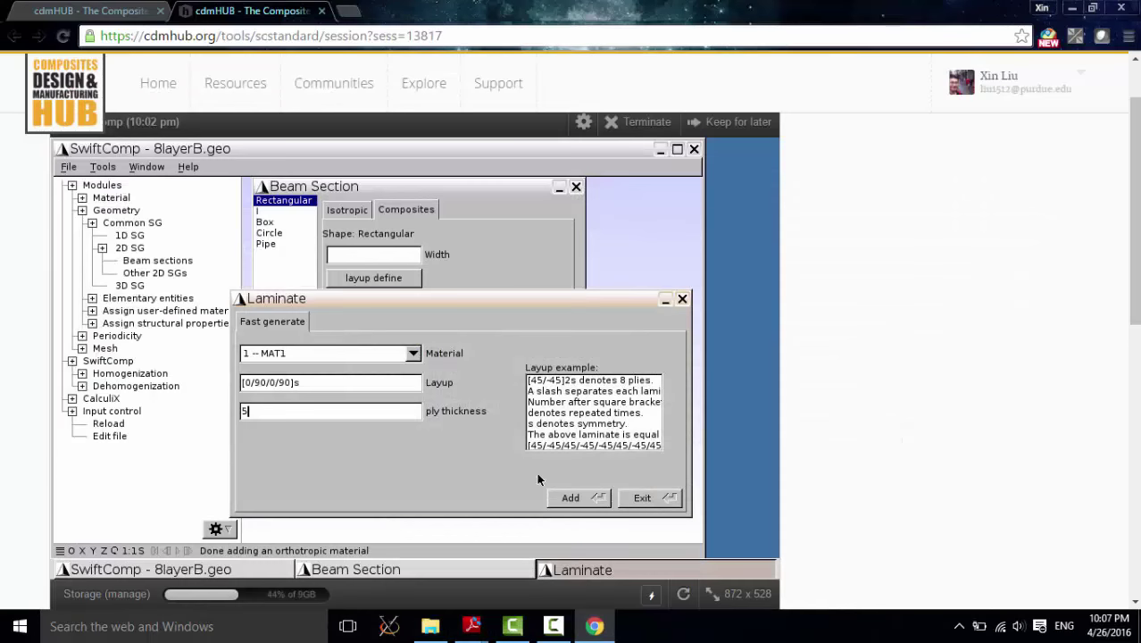
{"action": "left_click", "coordinate": [571, 498]}
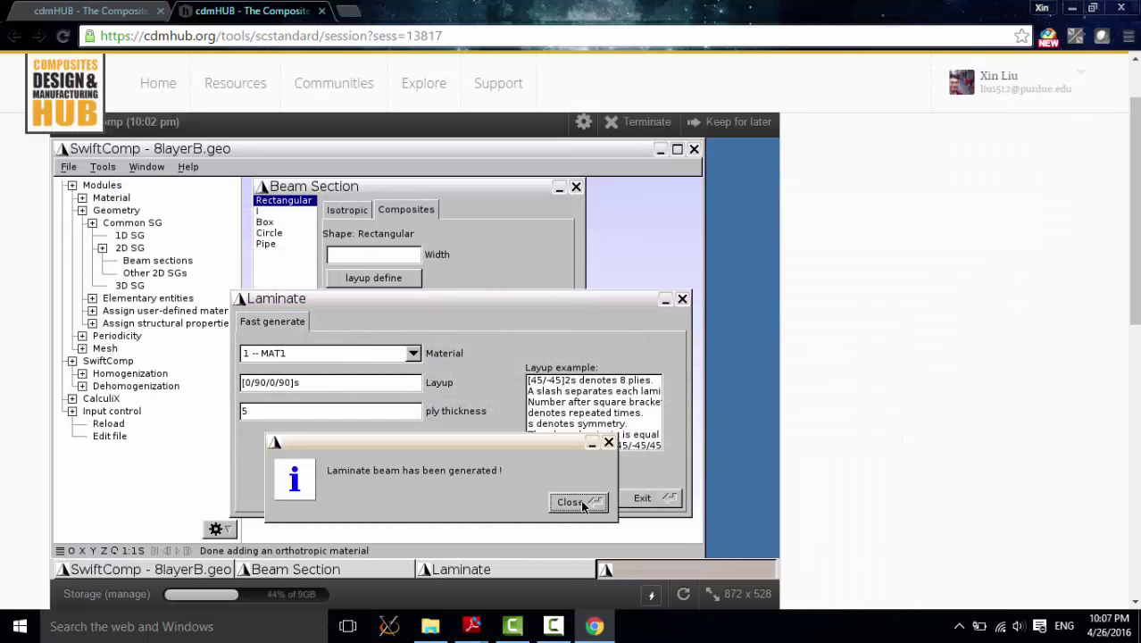
{"action": "left_click", "coordinate": [574, 503]}
Step: Set the beam section width to 180, add the rectangular laminated section, and zoom in
{"action": "left_click", "coordinate": [387, 257]}
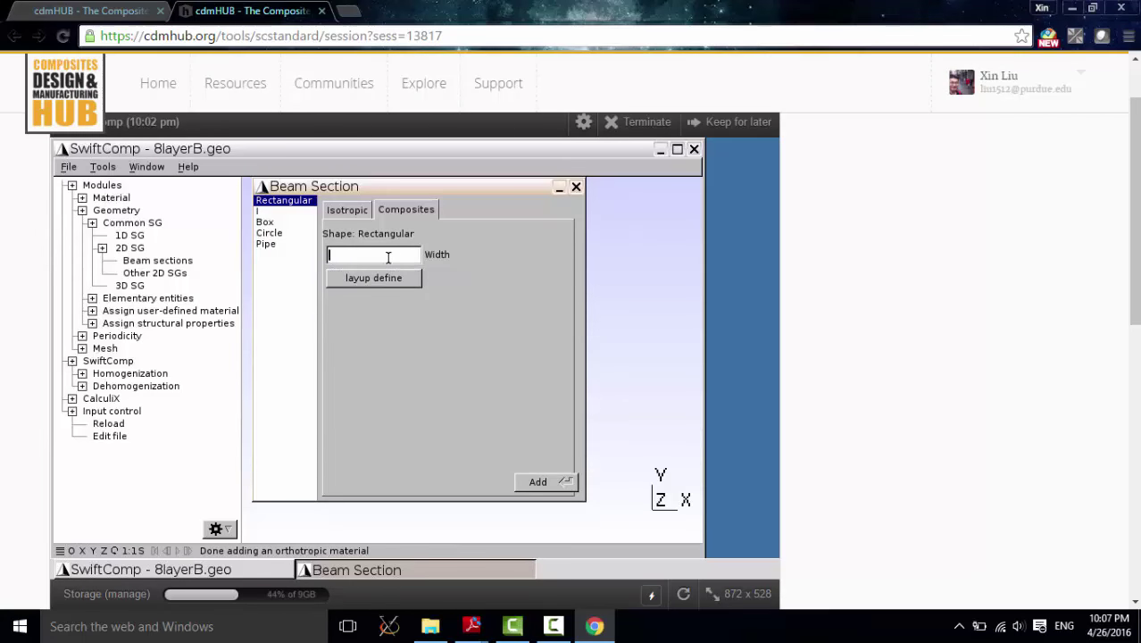
{"action": "type", "text": "180"}
{"action": "left_click", "coordinate": [539, 486]}
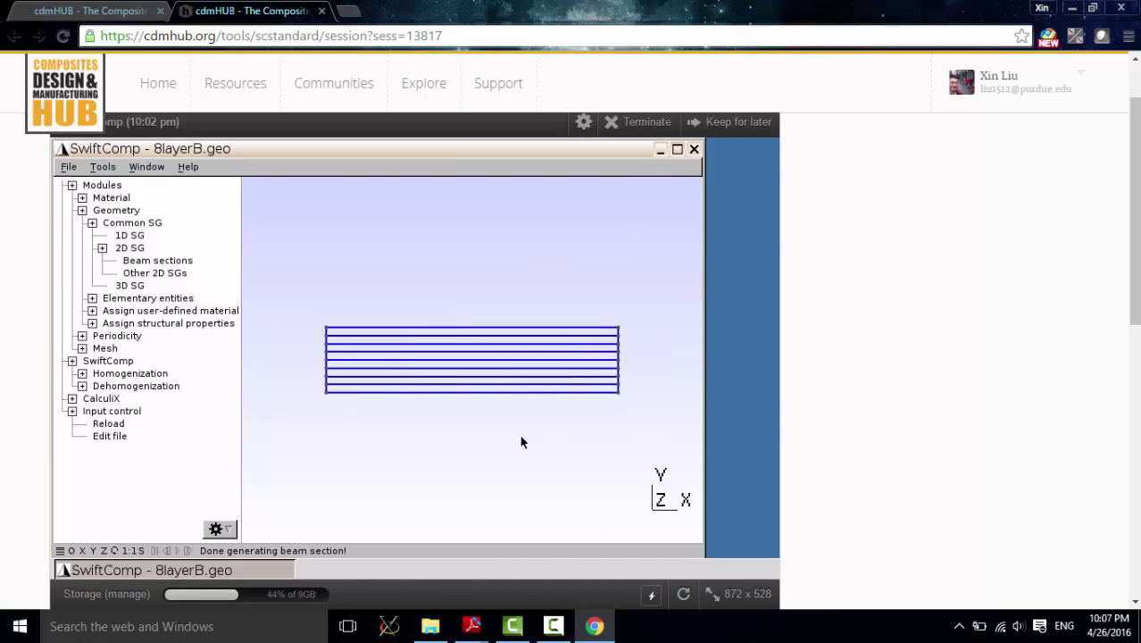
{"action": "scroll", "coordinate": [518, 433], "scroll_direction": "up", "scroll_amount": 3}
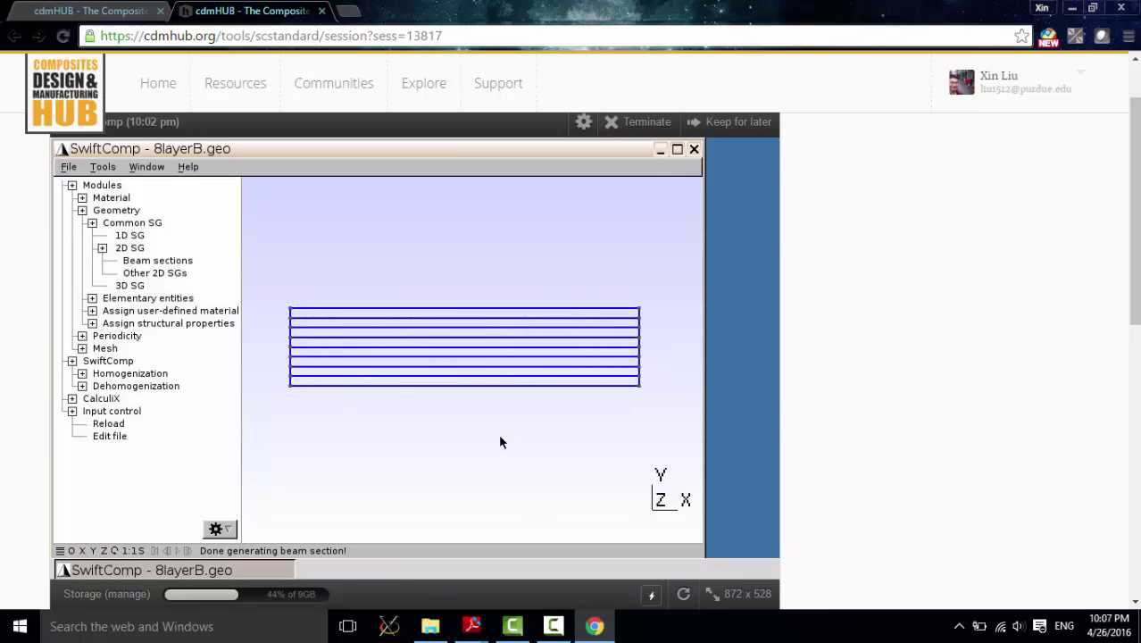
Step: In Mesh > General options, enable 'Recombine all triangular meshes' and clear the element size factor to enter 0.1
{"action": "left_click", "coordinate": [92, 222]}
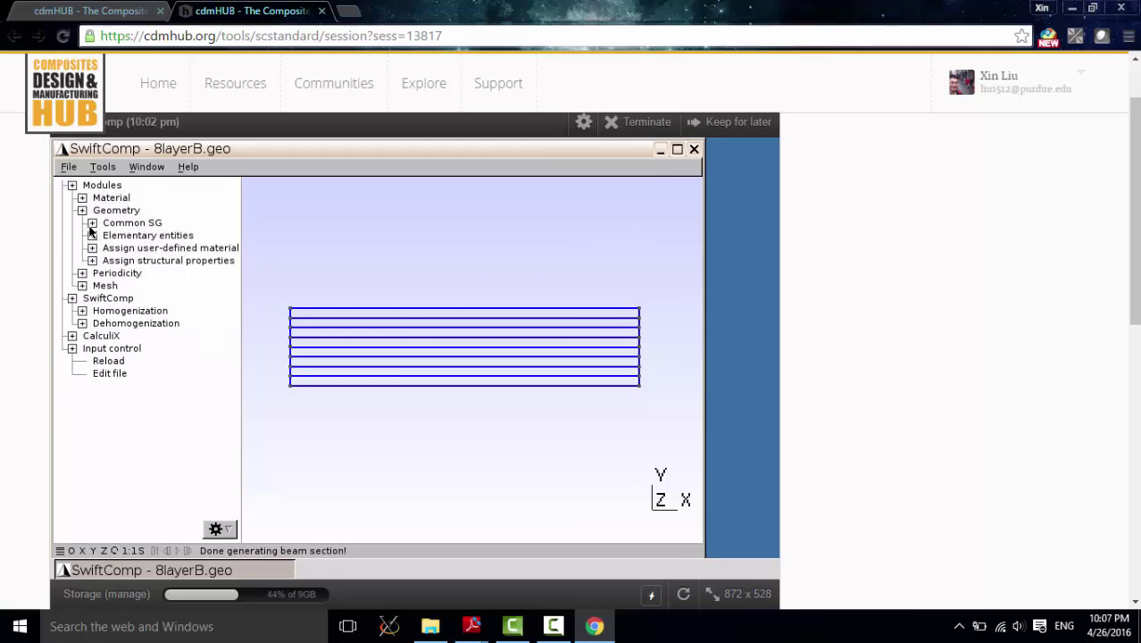
{"action": "left_click", "coordinate": [82, 210]}
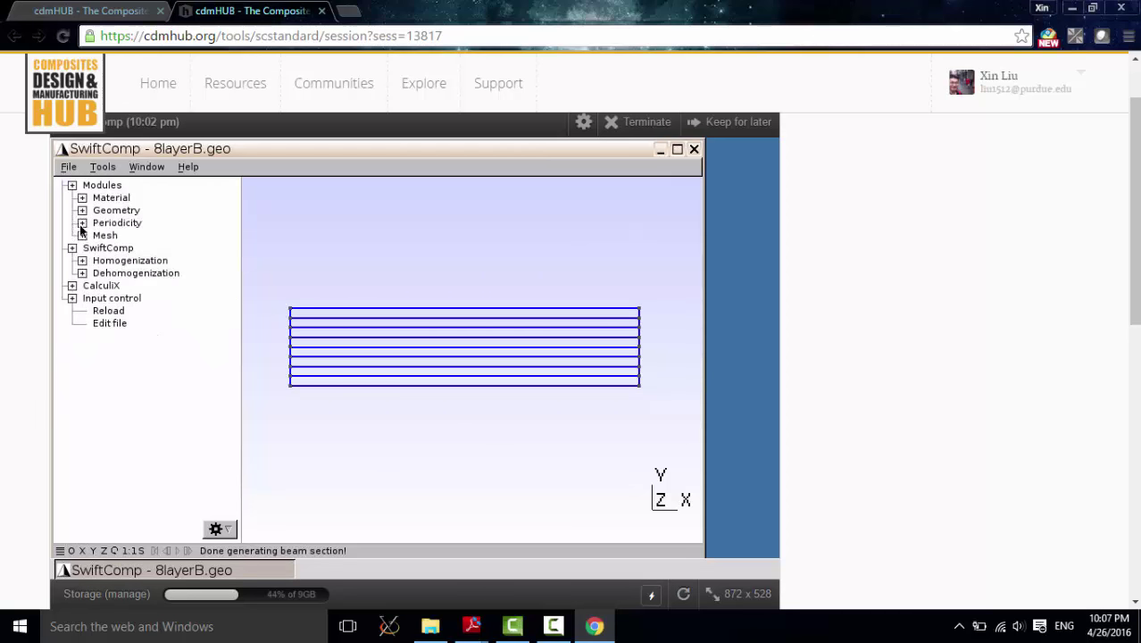
{"action": "left_click", "coordinate": [82, 235]}
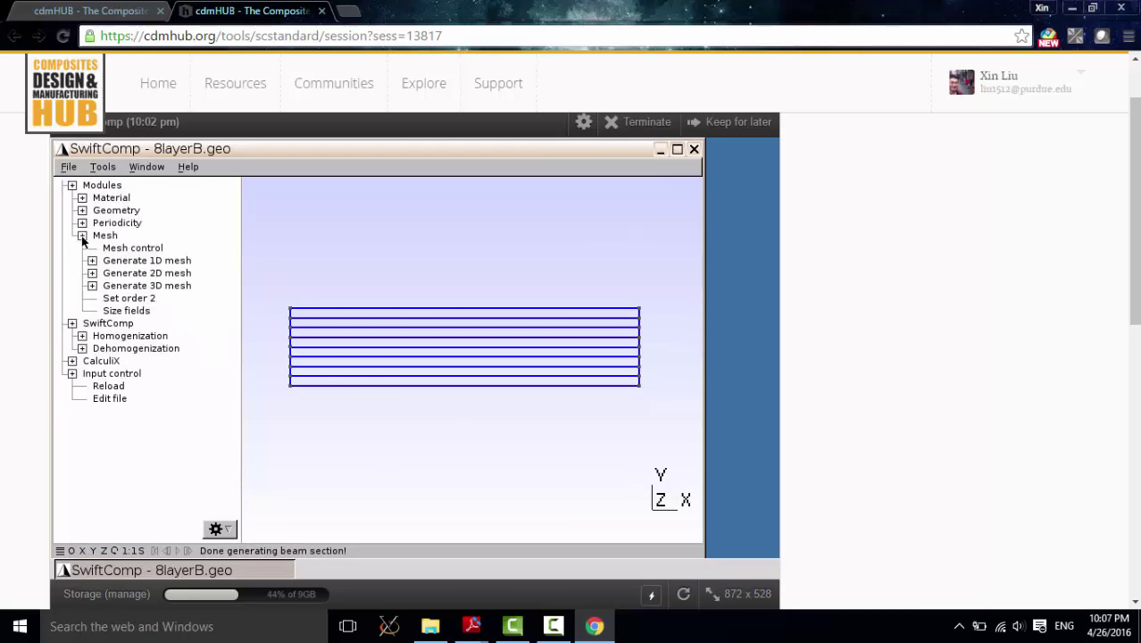
{"action": "left_click", "coordinate": [129, 250]}
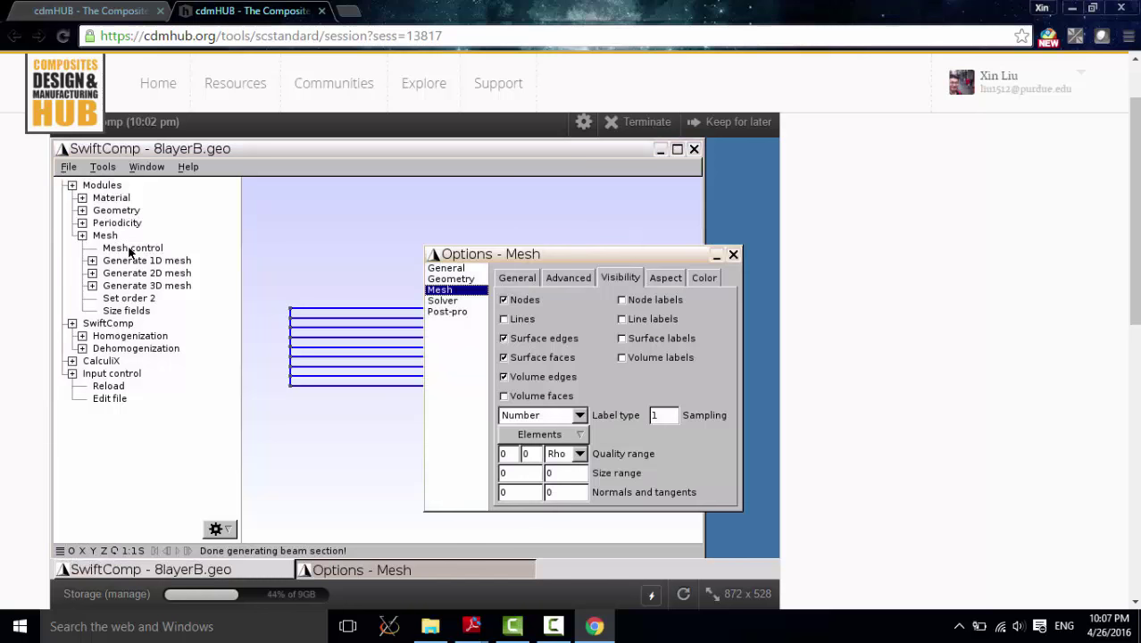
{"action": "left_click_drag", "start_coordinate": [436, 259], "coordinate": [362, 221]}
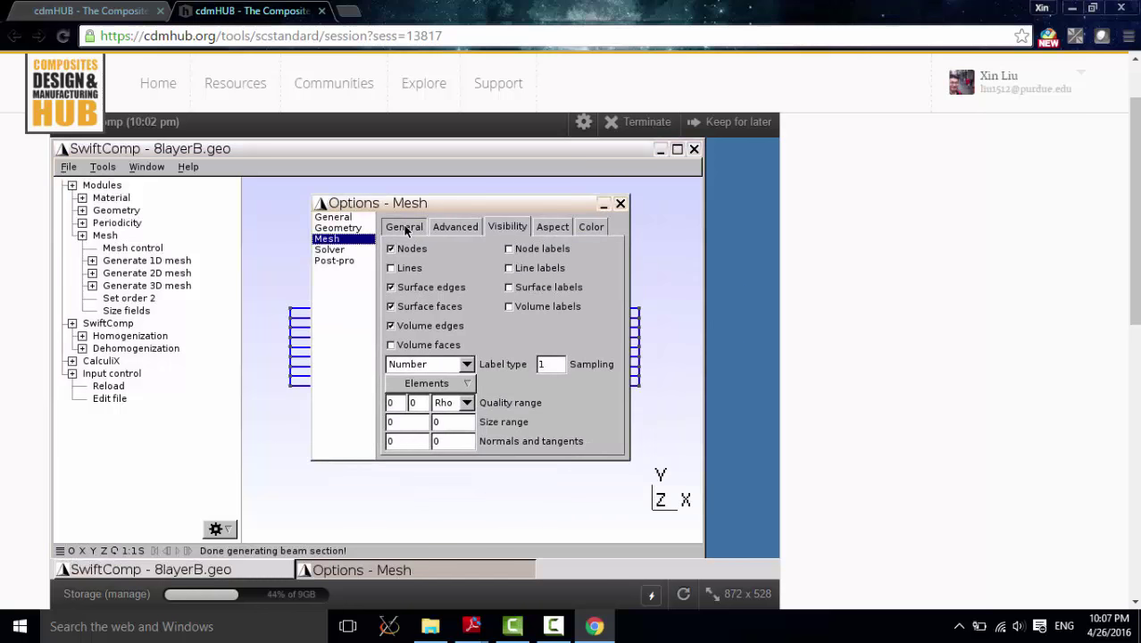
{"action": "left_click", "coordinate": [404, 227]}
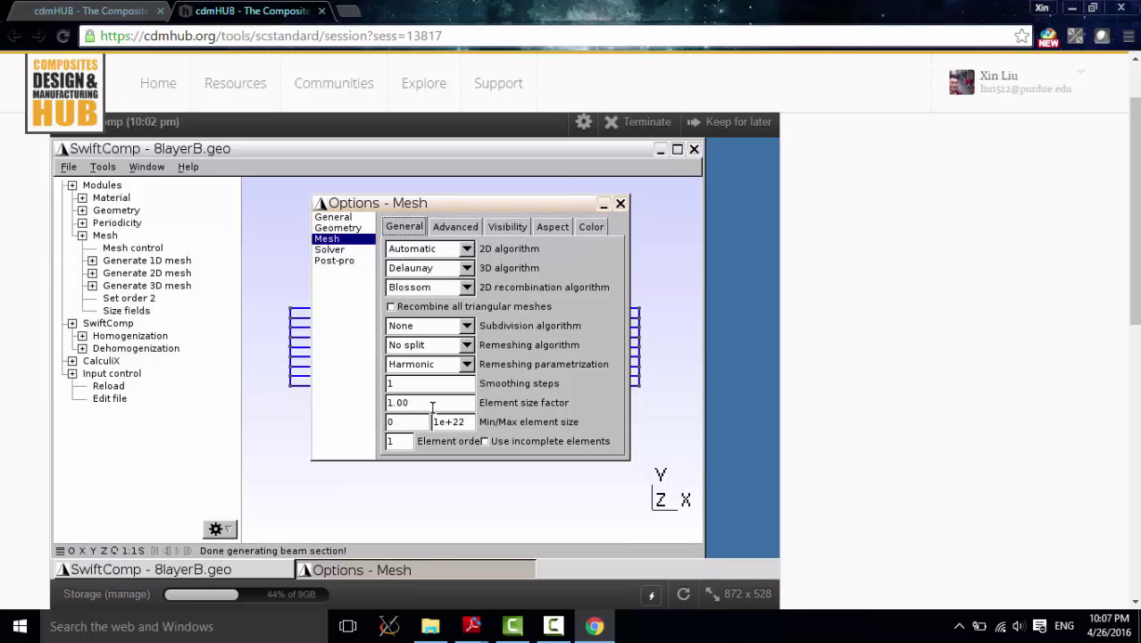
{"action": "left_click", "coordinate": [393, 307]}
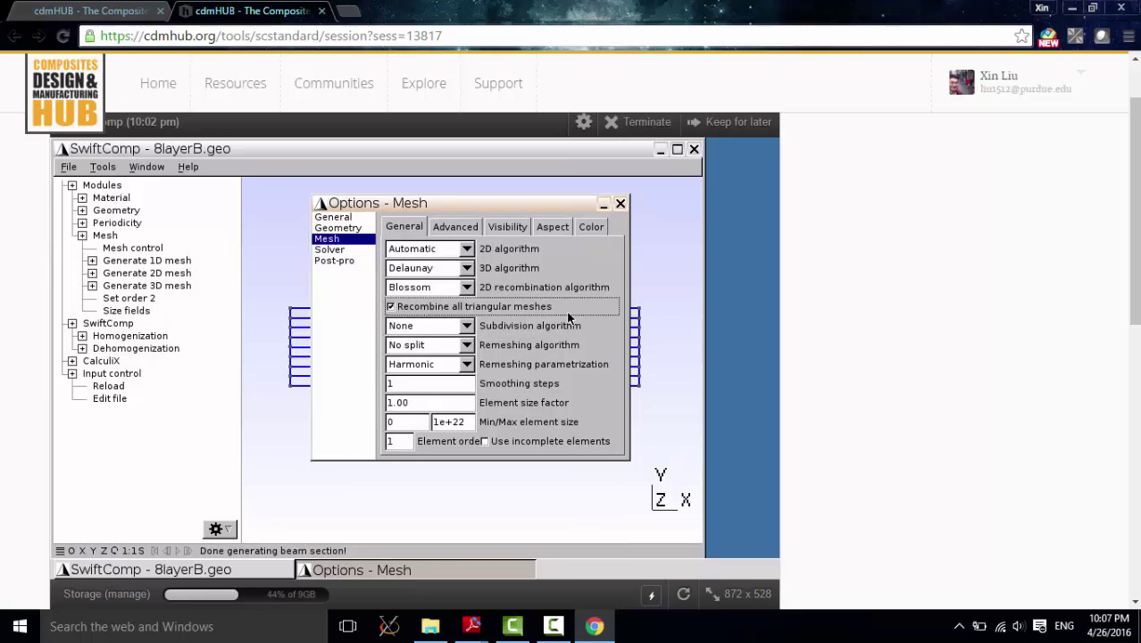
{"action": "left_click", "coordinate": [423, 402]}
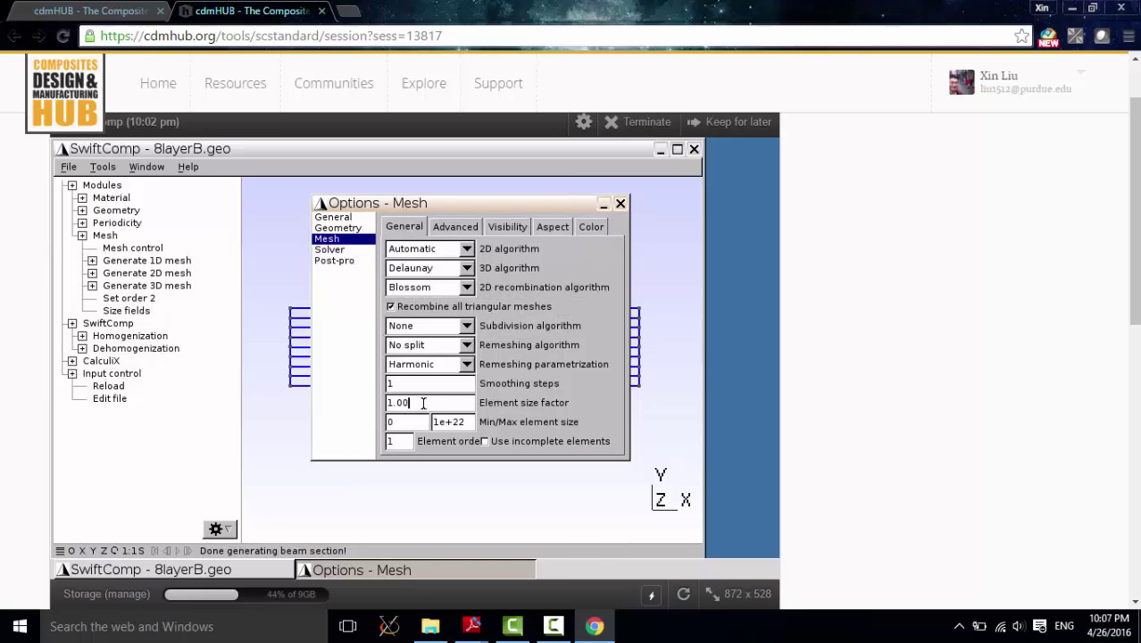
{"action": "key", "text": "BackSpace"}
{"action": "key", "text": "BackSpace"}
{"action": "key", "text": "BackSpace"}
Step: Generate the 2D quadrilateral mesh of the eight-layer cross-section and zoom in to inspect it
{"action": "left_click", "coordinate": [622, 205]}
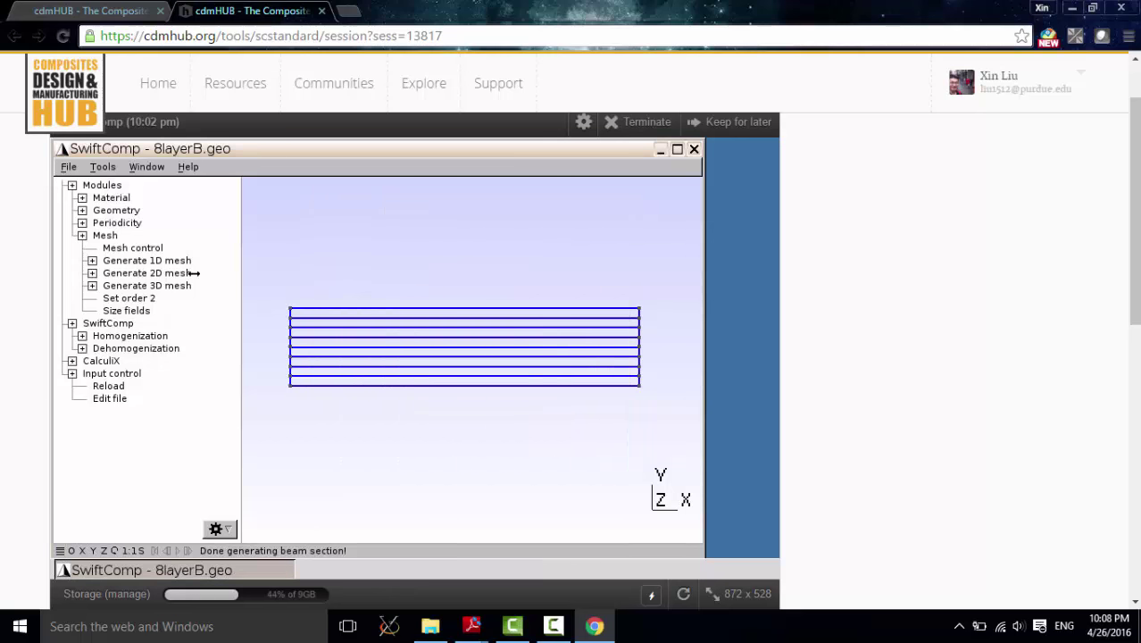
{"action": "left_click", "coordinate": [93, 275]}
{"action": "left_click", "coordinate": [127, 311]}
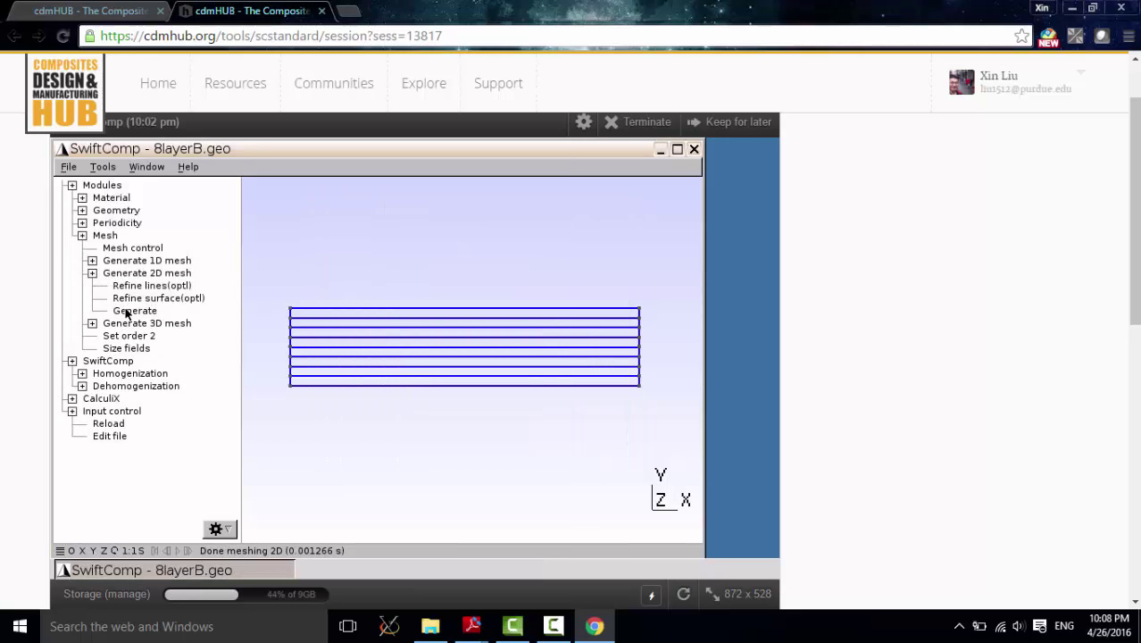
{"action": "scroll", "coordinate": [290, 315], "scroll_direction": "up", "scroll_amount": 2}
{"action": "scroll", "coordinate": [290, 314], "scroll_direction": "up", "scroll_amount": 5}
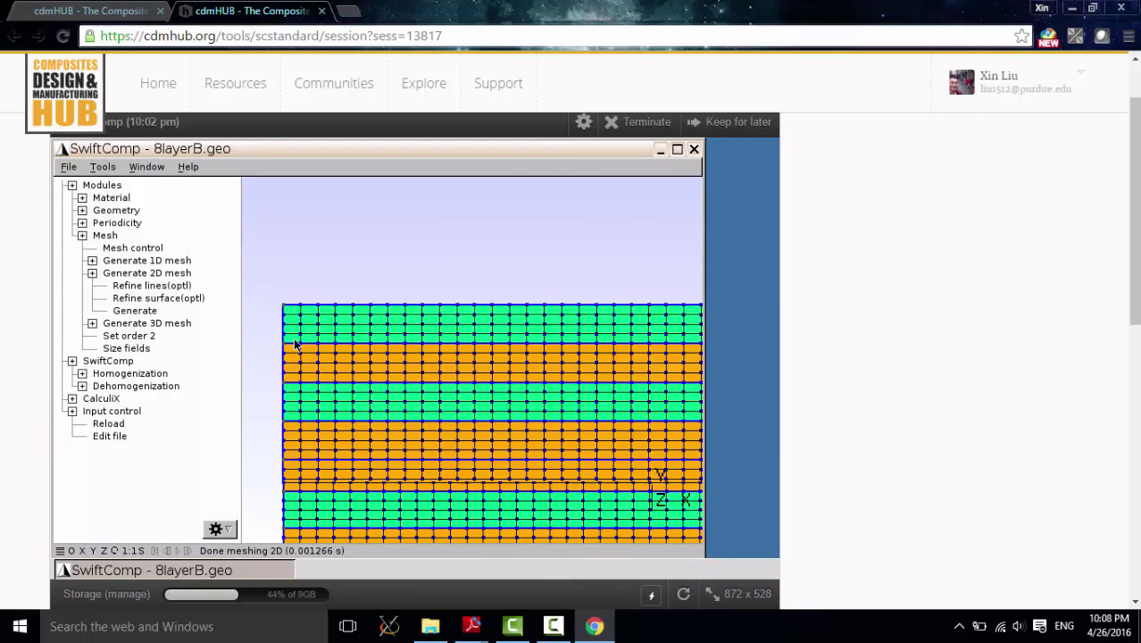
{"action": "scroll", "coordinate": [483, 267], "scroll_direction": "down", "scroll_amount": 4}
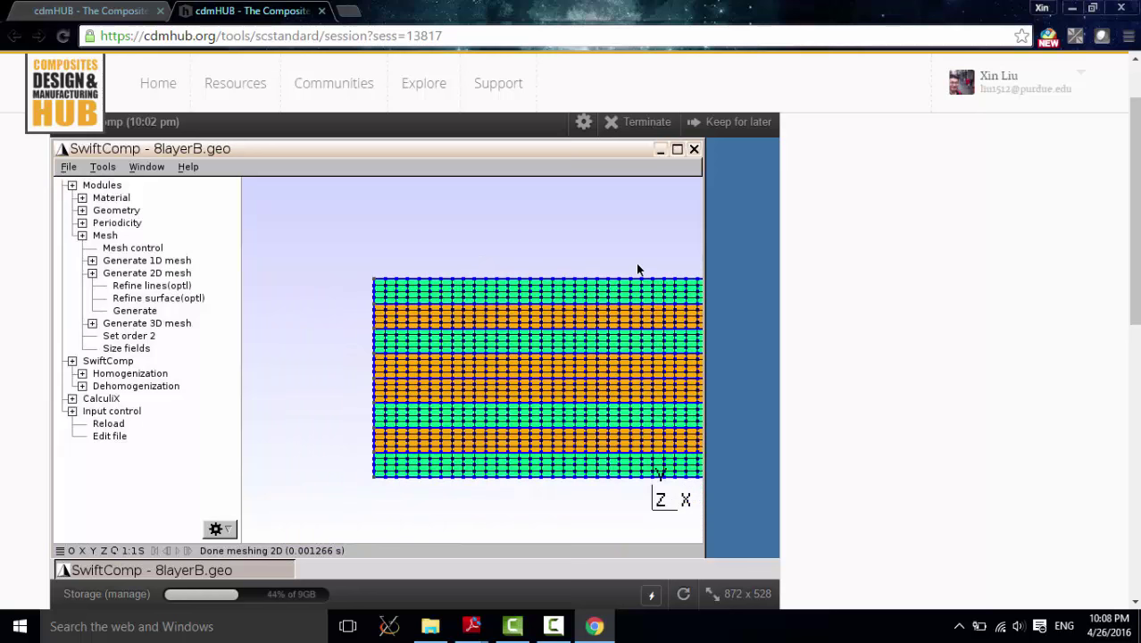
{"action": "left_click_drag", "start_coordinate": [699, 268], "coordinate": [754, 268]}
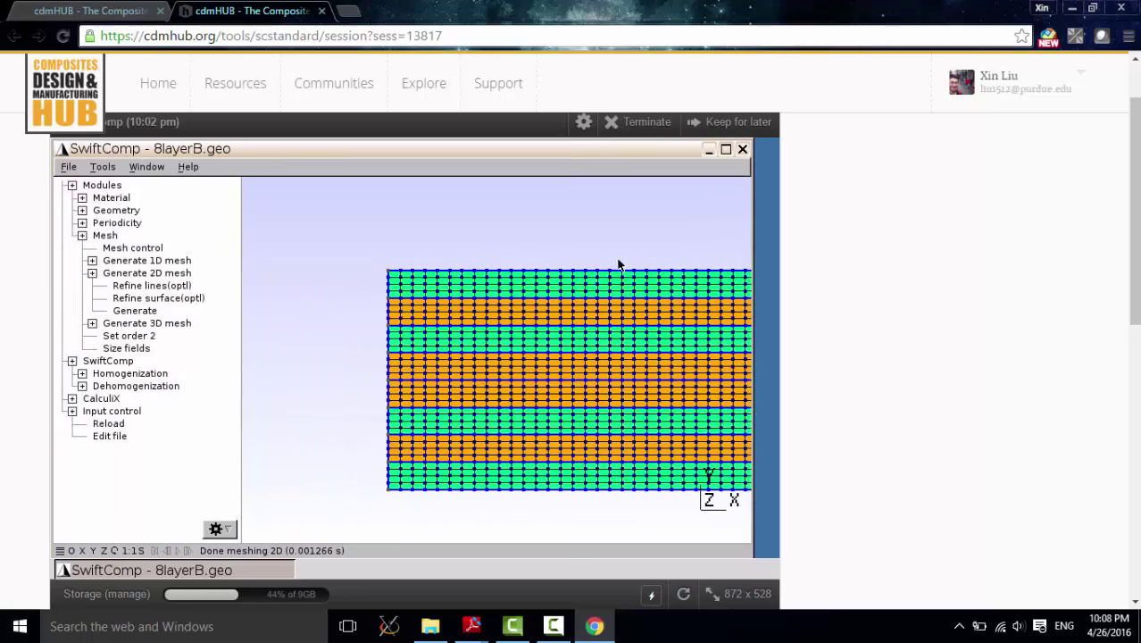
{"action": "scroll", "coordinate": [410, 227], "scroll_direction": "up", "scroll_amount": 1}
{"action": "scroll", "coordinate": [499, 240], "scroll_direction": "down", "scroll_amount": 3}
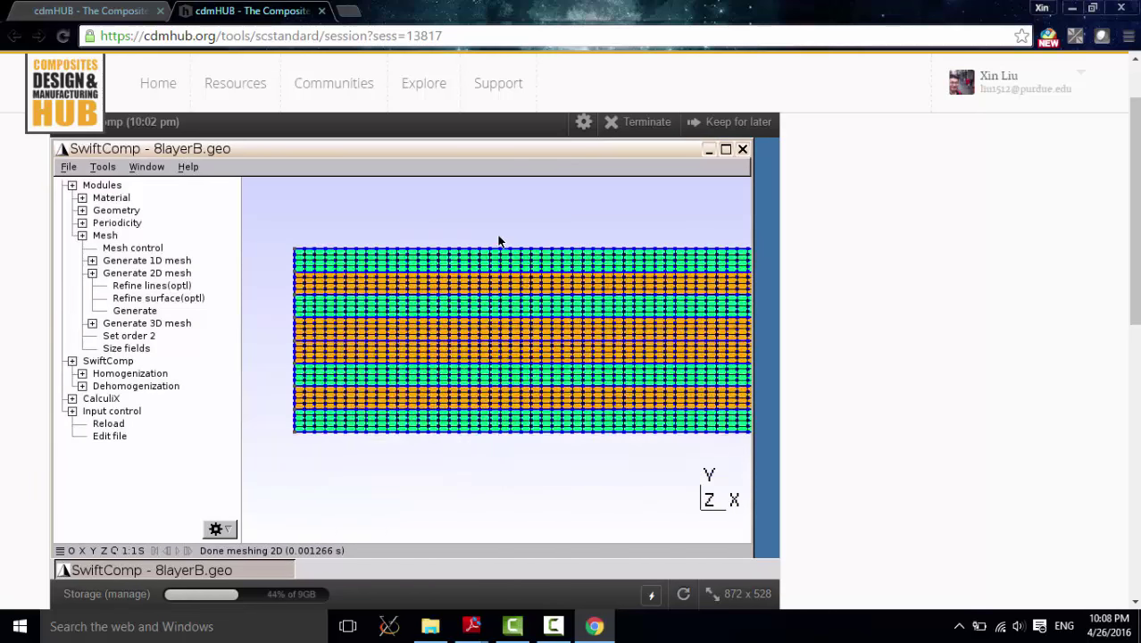
{"action": "scroll", "coordinate": [499, 241], "scroll_direction": "down", "scroll_amount": 2}
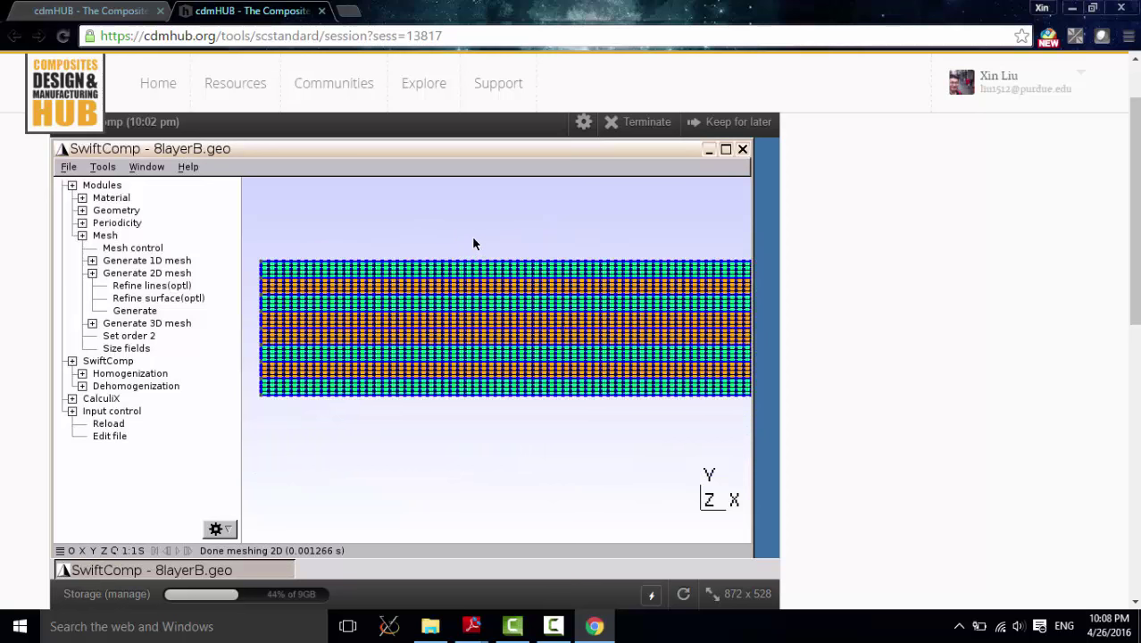
{"action": "scroll", "coordinate": [487, 239], "scroll_direction": "down", "scroll_amount": 1}
{"action": "right_click_drag", "start_coordinate": [502, 235], "coordinate": [489, 252]}
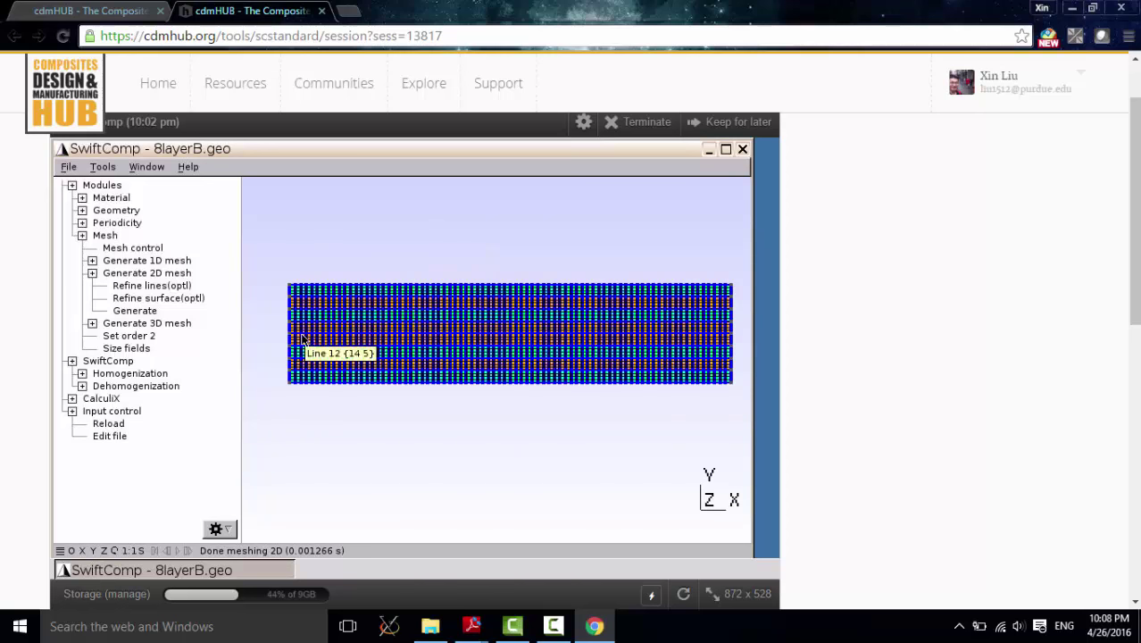
Step: Raise the cross-section mesh to second-order elements (Set order 2) and inspect the result
{"action": "left_click", "coordinate": [95, 276]}
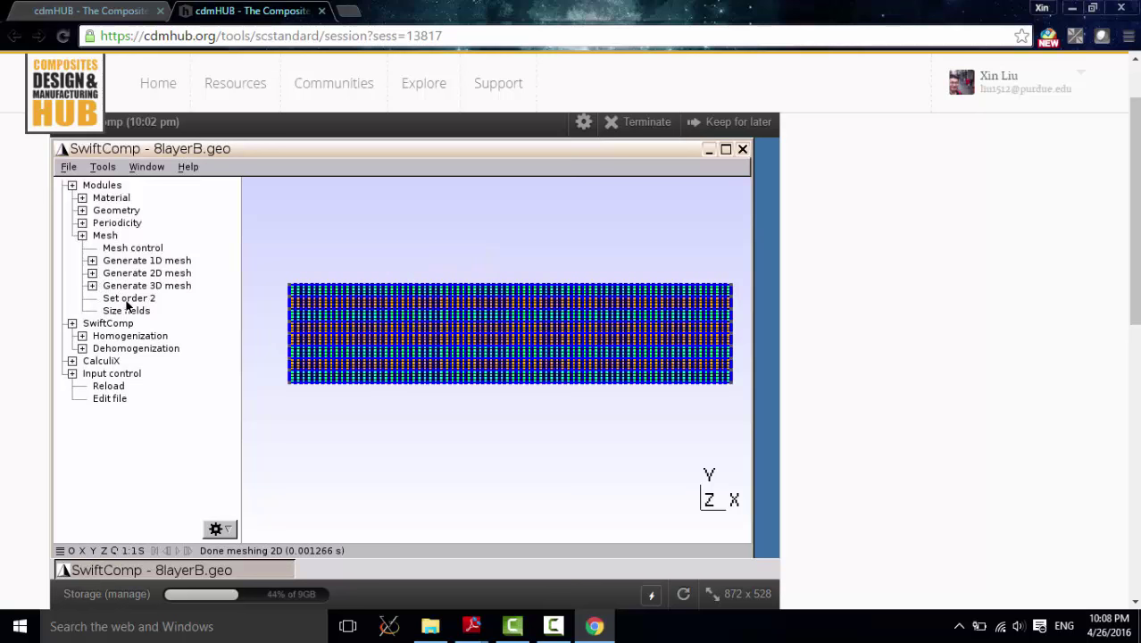
{"action": "left_click", "coordinate": [126, 299]}
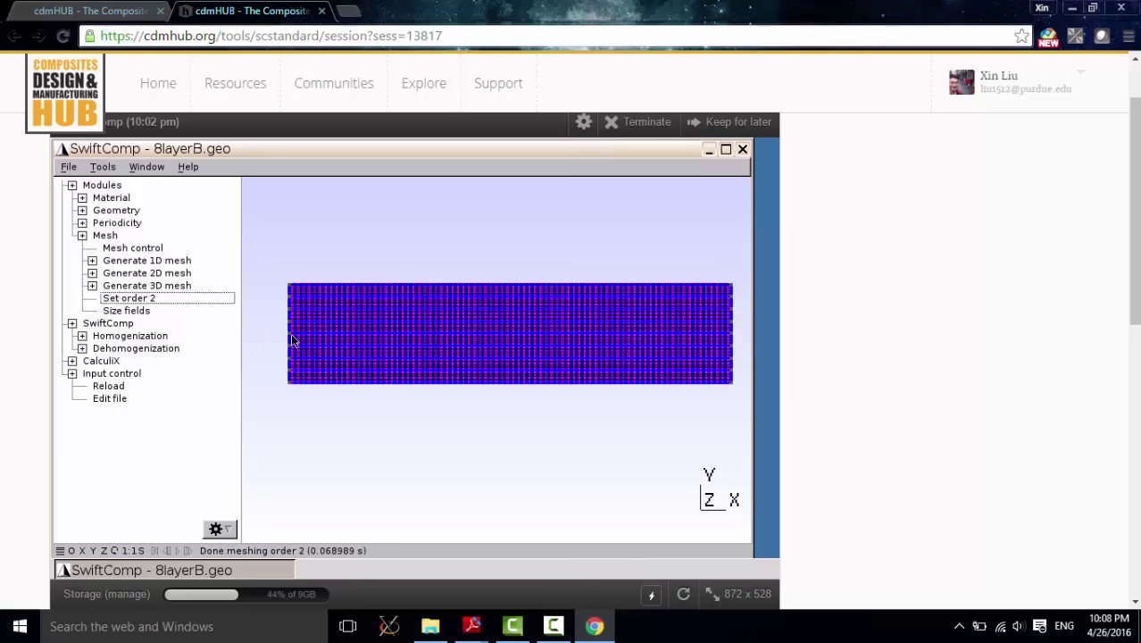
{"action": "scroll", "coordinate": [347, 297], "scroll_direction": "up", "scroll_amount": 3}
{"action": "scroll", "coordinate": [338, 292], "scroll_direction": "up", "scroll_amount": 5}
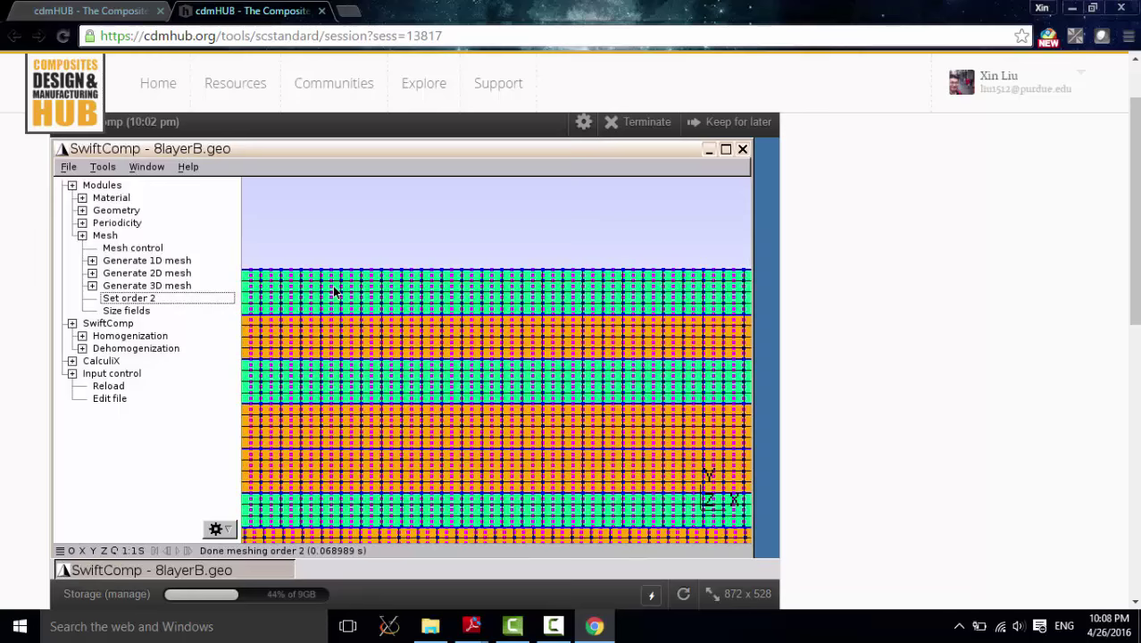
{"action": "scroll", "coordinate": [335, 292], "scroll_direction": "down", "scroll_amount": 5}
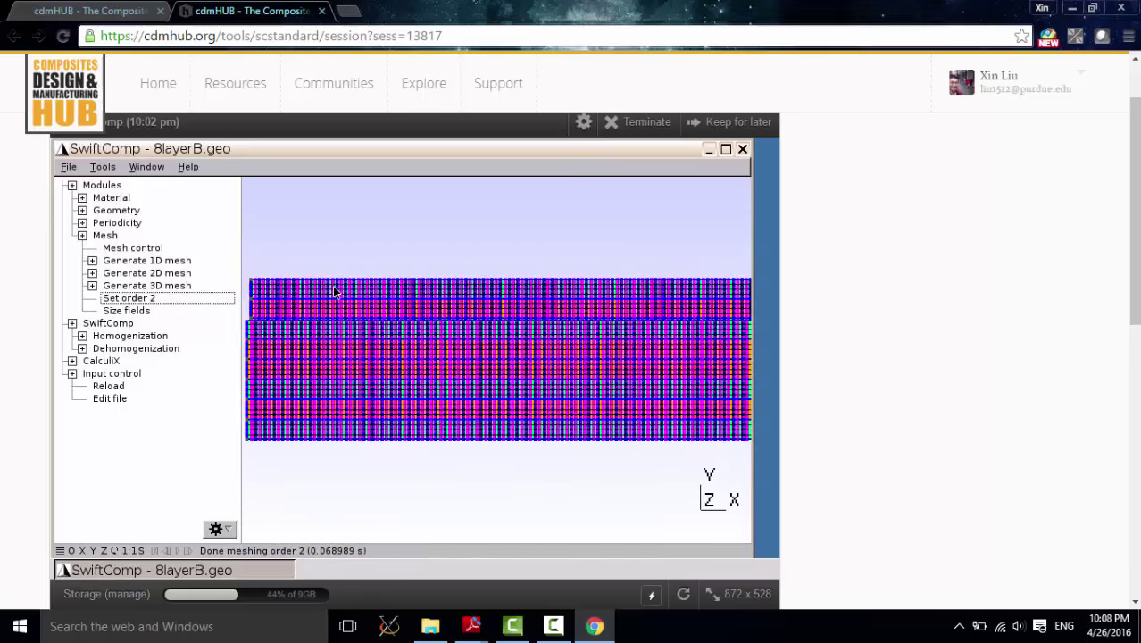
{"action": "scroll", "coordinate": [451, 252], "scroll_direction": "down", "scroll_amount": 2}
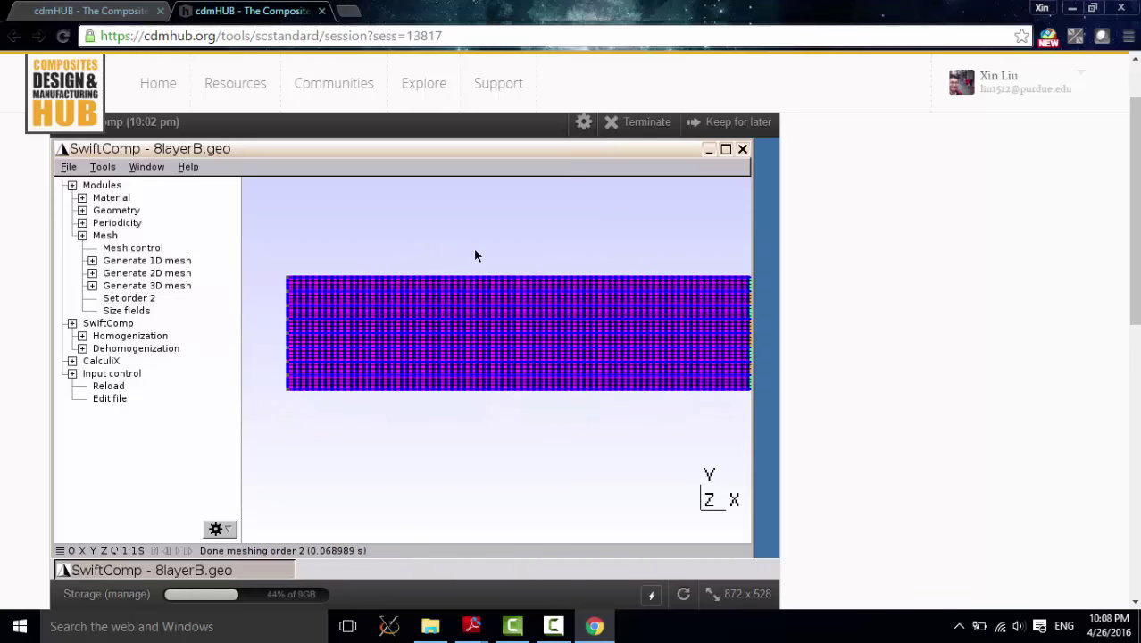
{"action": "right_click_drag", "start_coordinate": [474, 255], "coordinate": [463, 260]}
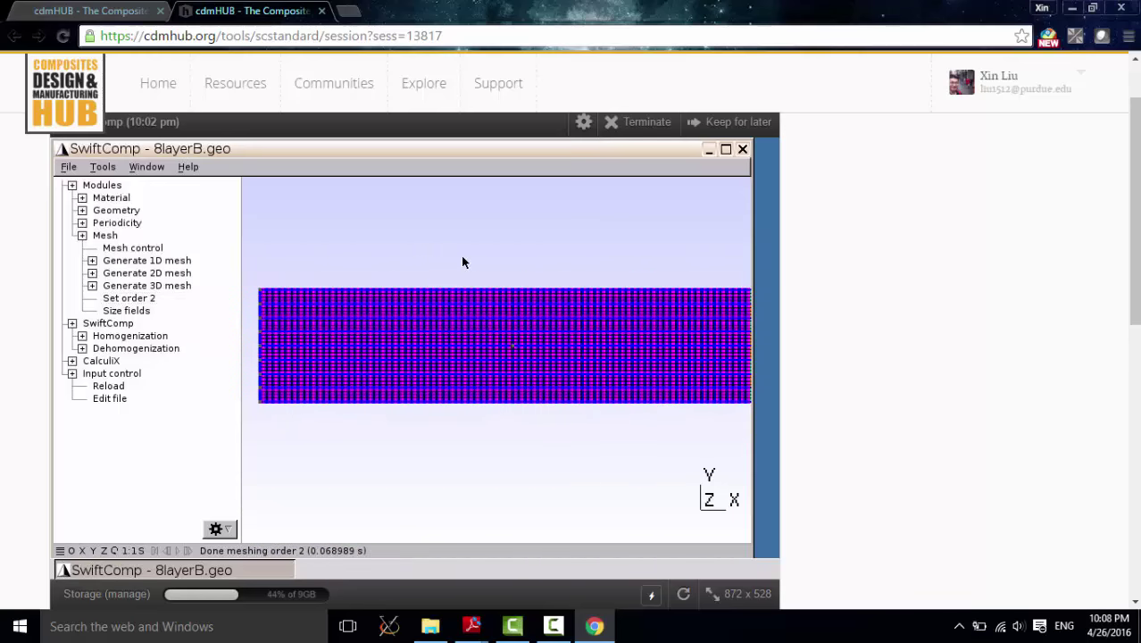
Step: Save the default elastic Euler-Bernoulli Beam Model parameters and run the homogenization
{"action": "left_click", "coordinate": [82, 336]}
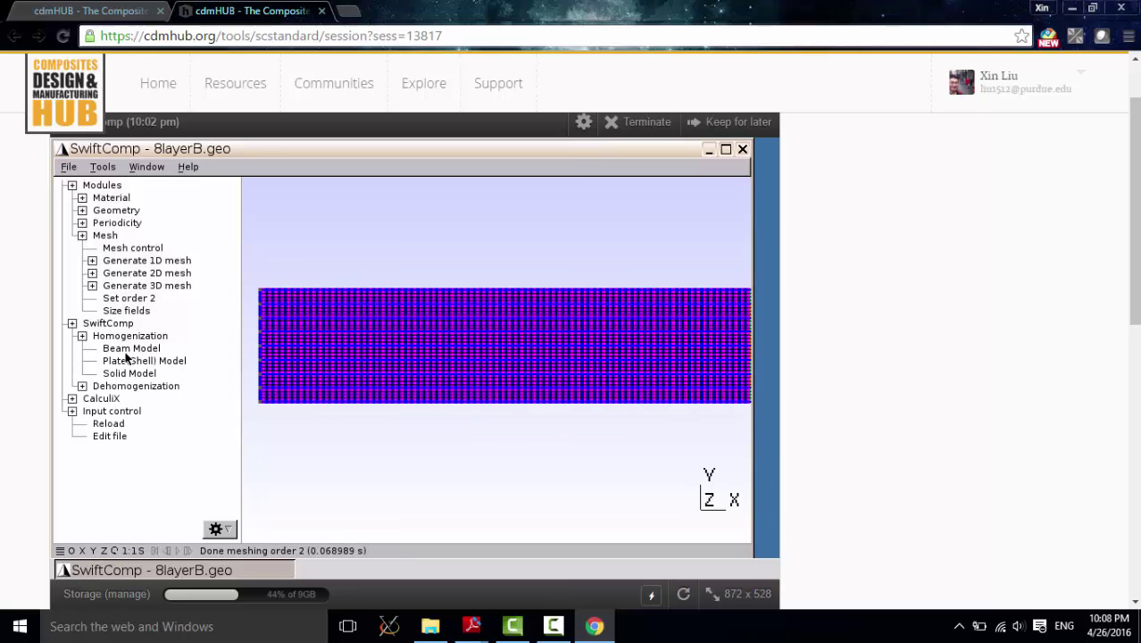
{"action": "left_click", "coordinate": [128, 350]}
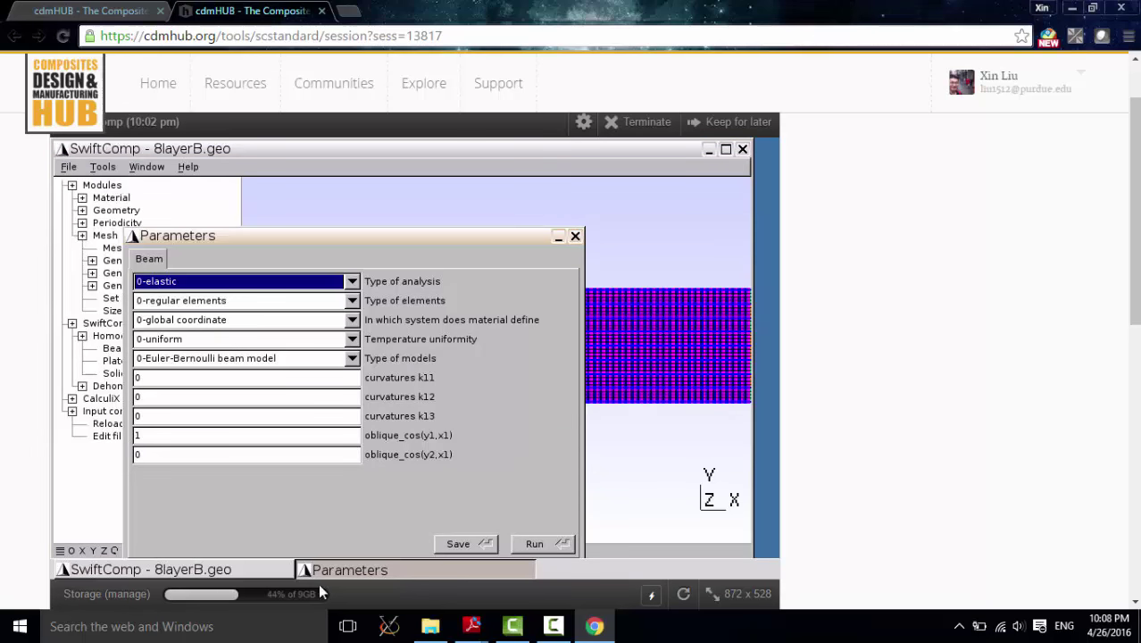
{"action": "left_click", "coordinate": [458, 545]}
{"action": "scroll", "coordinate": [909, 329], "scroll_direction": "down", "scroll_amount": 2}
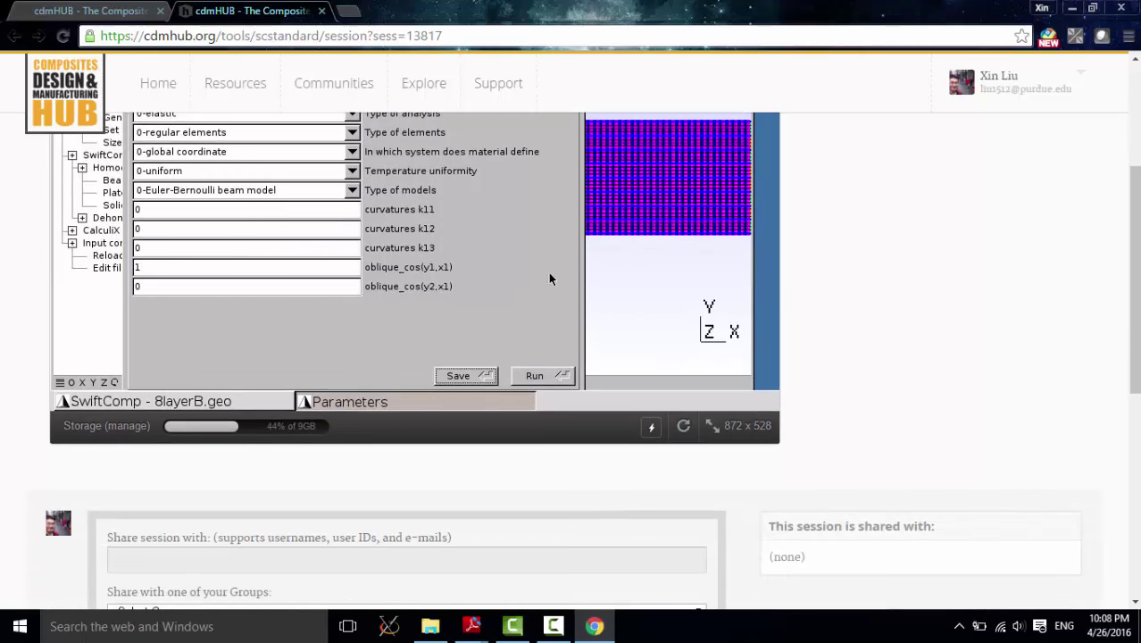
{"action": "scroll", "coordinate": [440, 268], "scroll_direction": "up", "scroll_amount": 1}
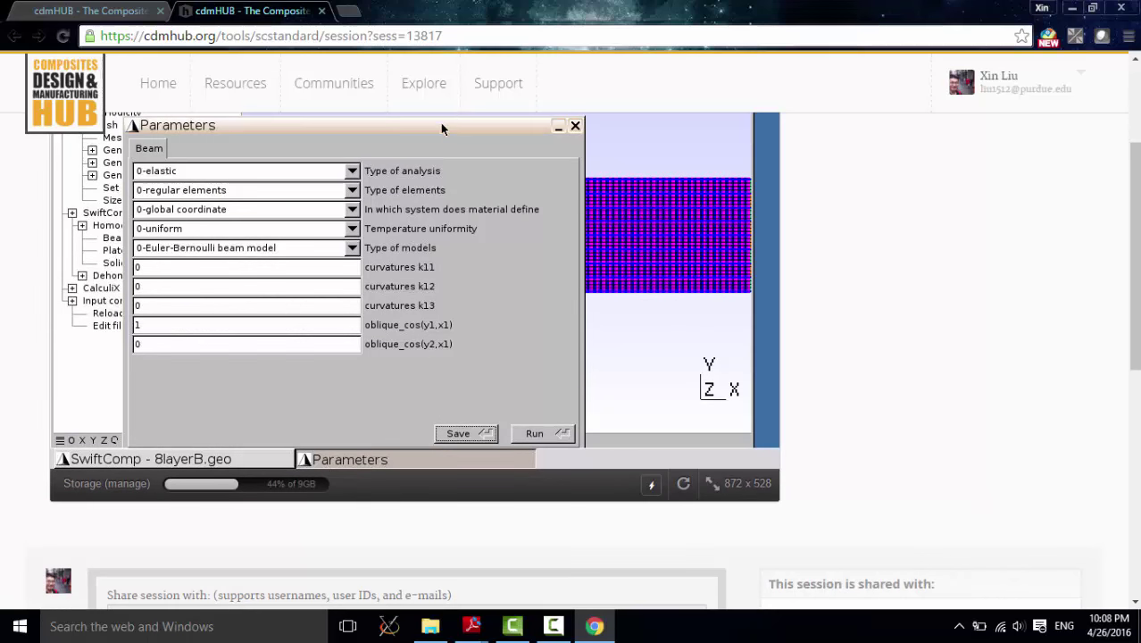
{"action": "left_click_drag", "start_coordinate": [440, 122], "coordinate": [517, 95]}
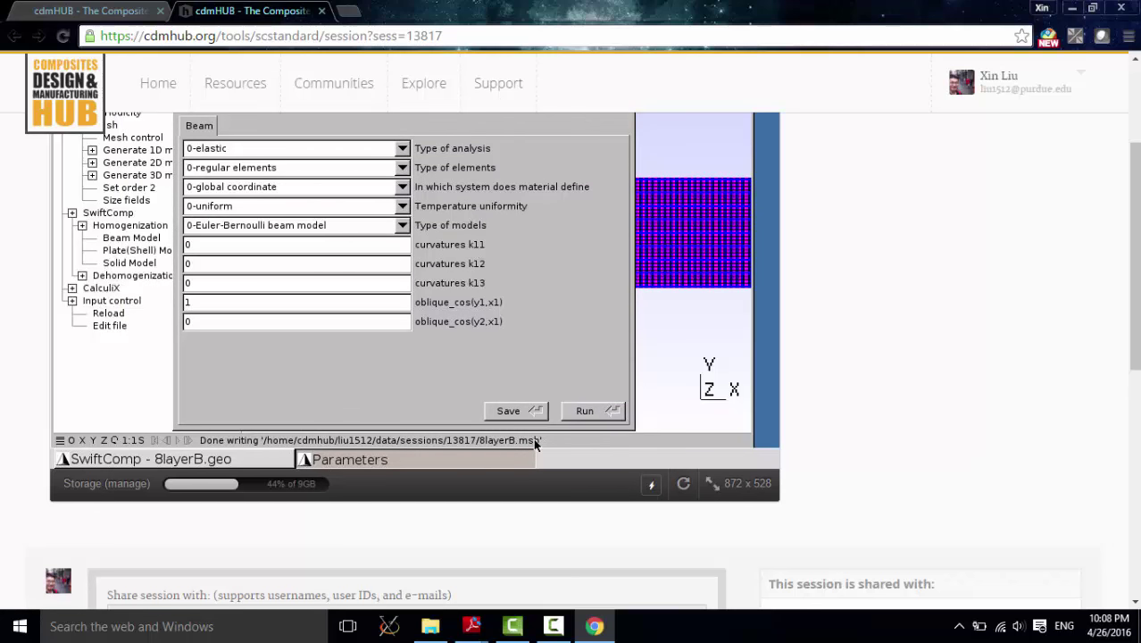
{"action": "left_click", "coordinate": [585, 411]}
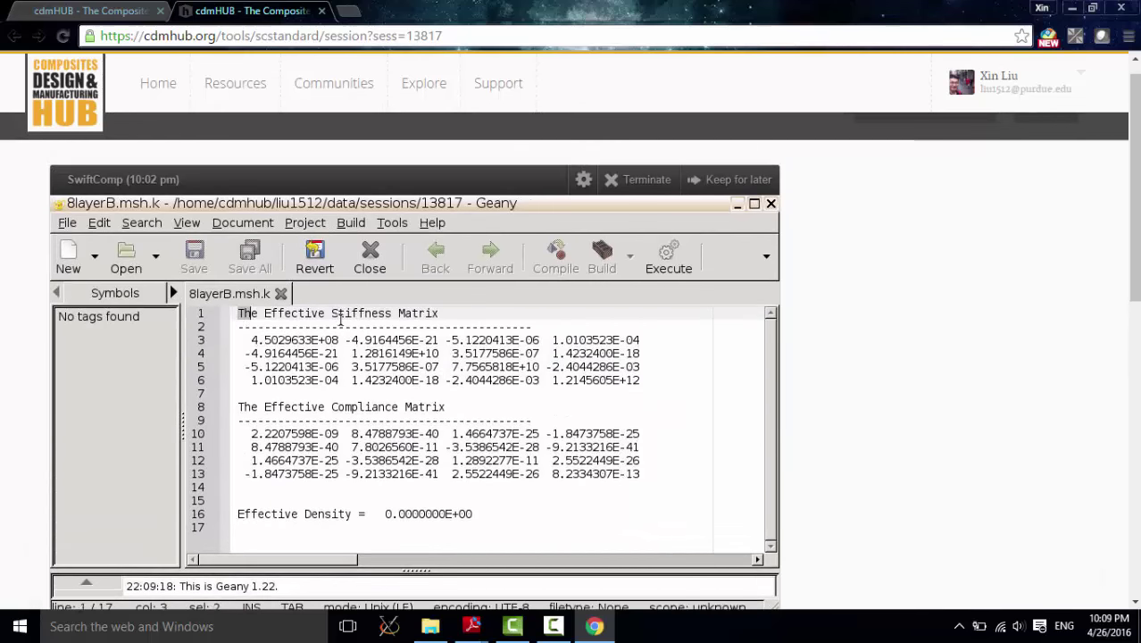
Step: Select the Effective Stiffness Matrix lines in 8layerB.msh.k, then bring the thesis slides PDF forward
{"action": "left_click_drag", "start_coordinate": [236, 313], "coordinate": [649, 379]}
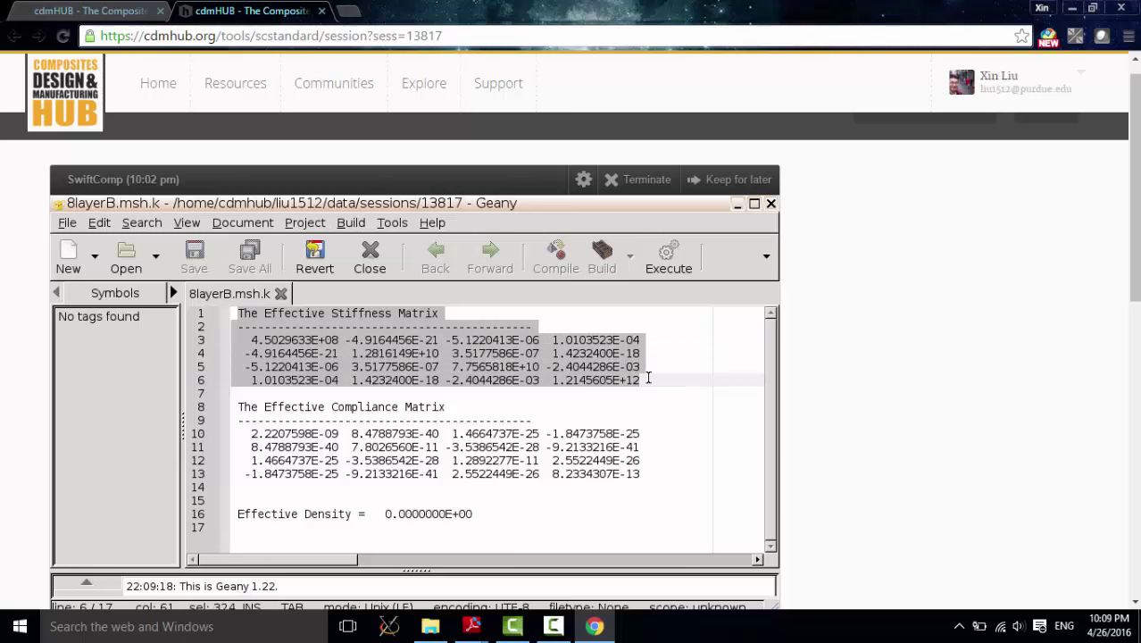
{"action": "scroll", "coordinate": [645, 378], "scroll_direction": "down", "scroll_amount": 1}
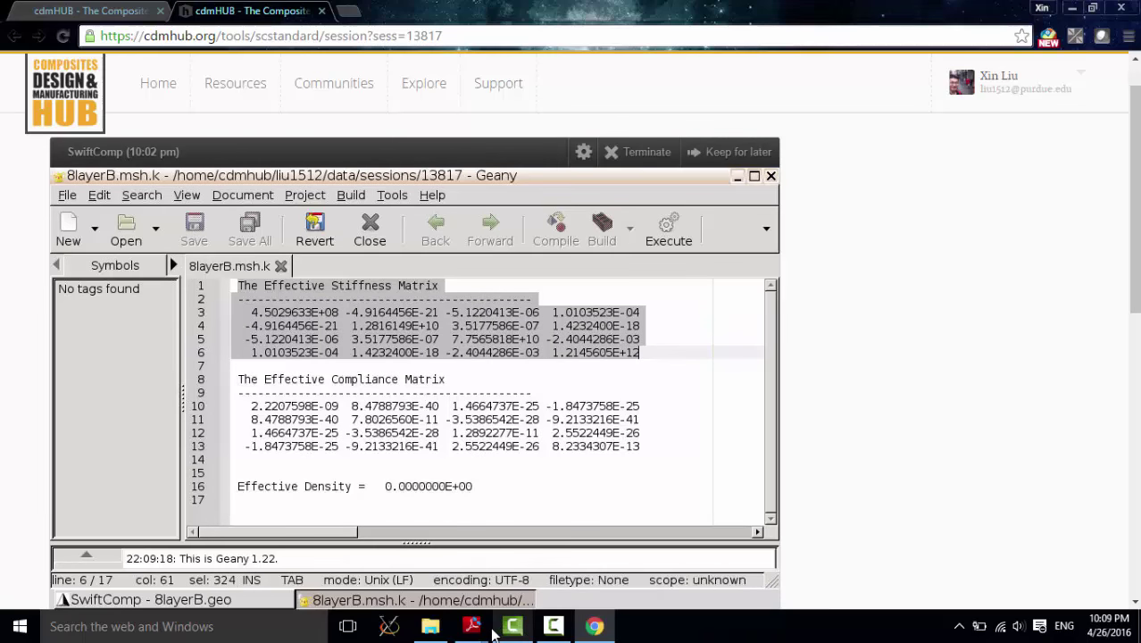
{"action": "mouse_move", "coordinate": [472, 626]}
{"action": "left_click", "coordinate": [589, 571]}
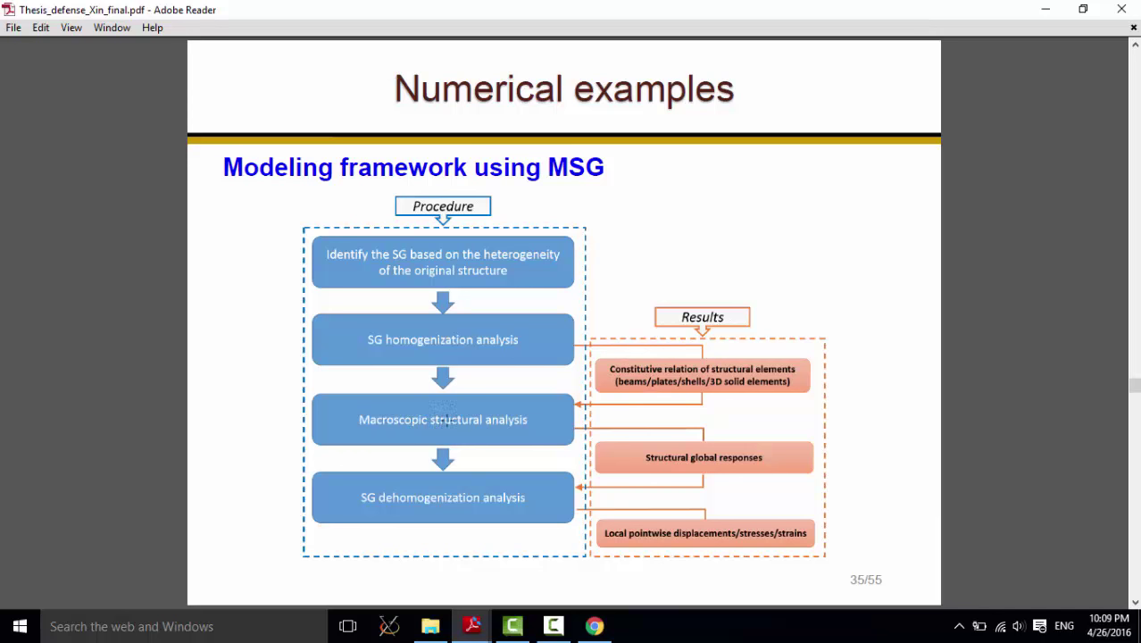
Step: Close the PDF and Geany, then create and load a new empty file named beam.geo
{"action": "left_click", "coordinate": [1045, 10]}
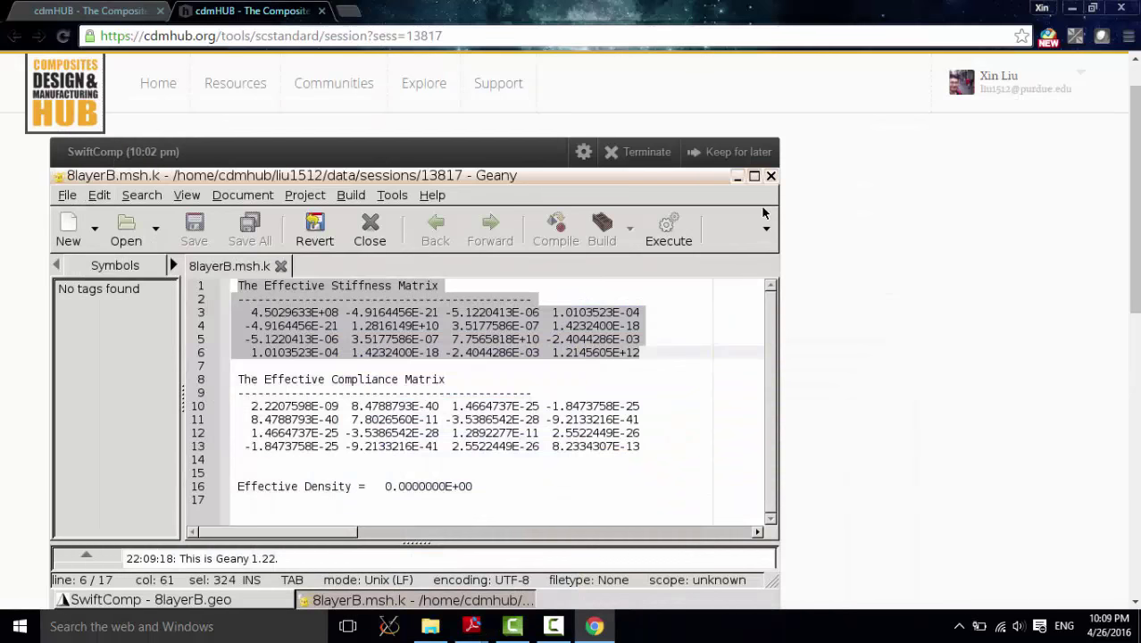
{"action": "left_click", "coordinate": [771, 176]}
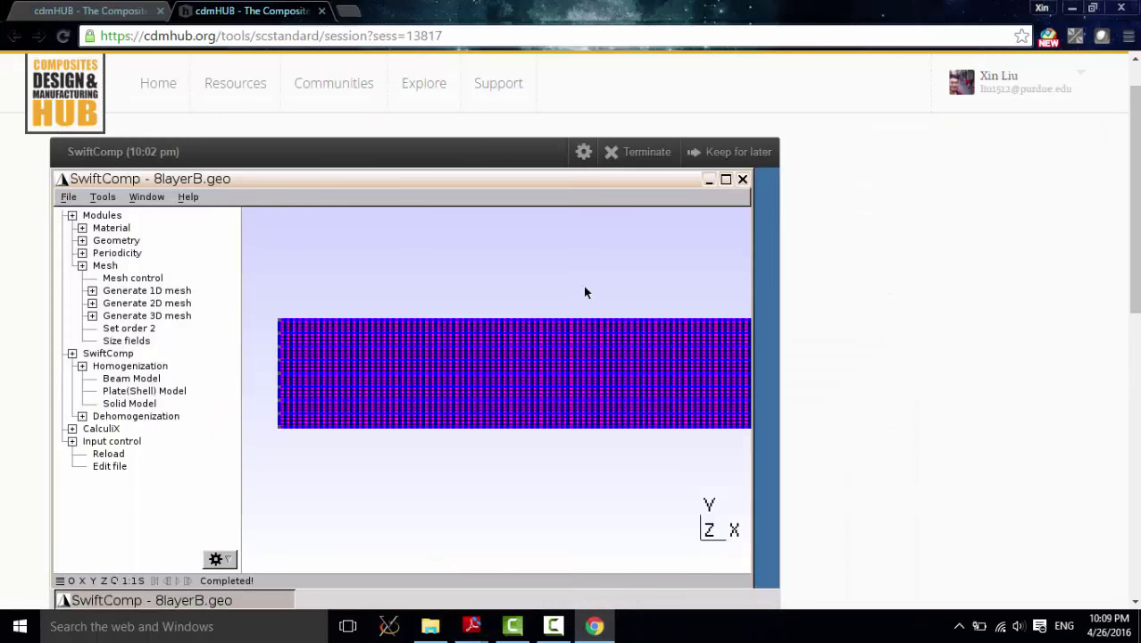
{"action": "left_click", "coordinate": [69, 198]}
{"action": "left_click", "coordinate": [71, 214]}
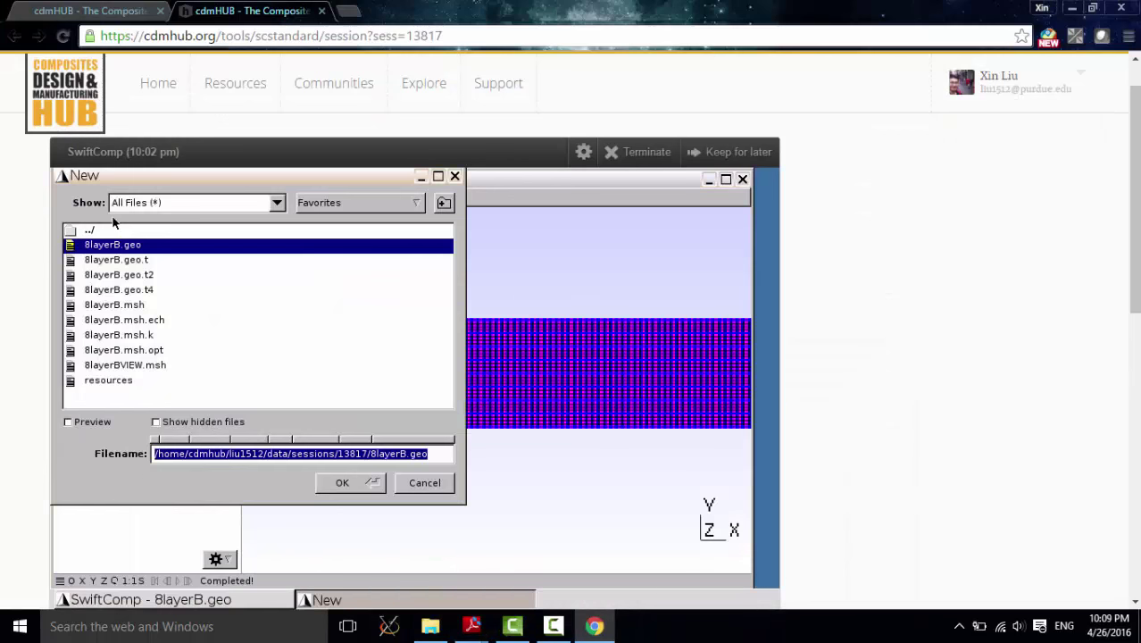
{"action": "left_click", "coordinate": [410, 456]}
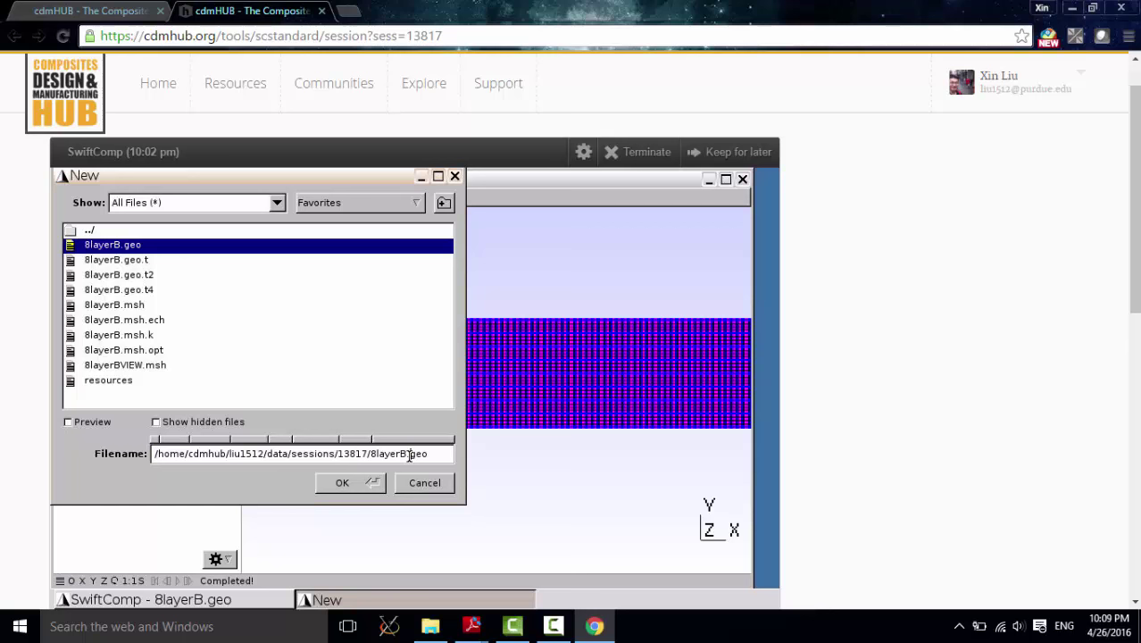
{"action": "key", "text": "BackSpace"}
{"action": "key", "text": "BackSpace"}
{"action": "key", "text": "BackSpace"}
{"action": "key", "text": "BackSpace"}
{"action": "key", "text": "BackSpace"}
{"action": "key", "text": "BackSpace"}
{"action": "key", "text": "BackSpace"}
{"action": "key", "text": "BackSpace"}
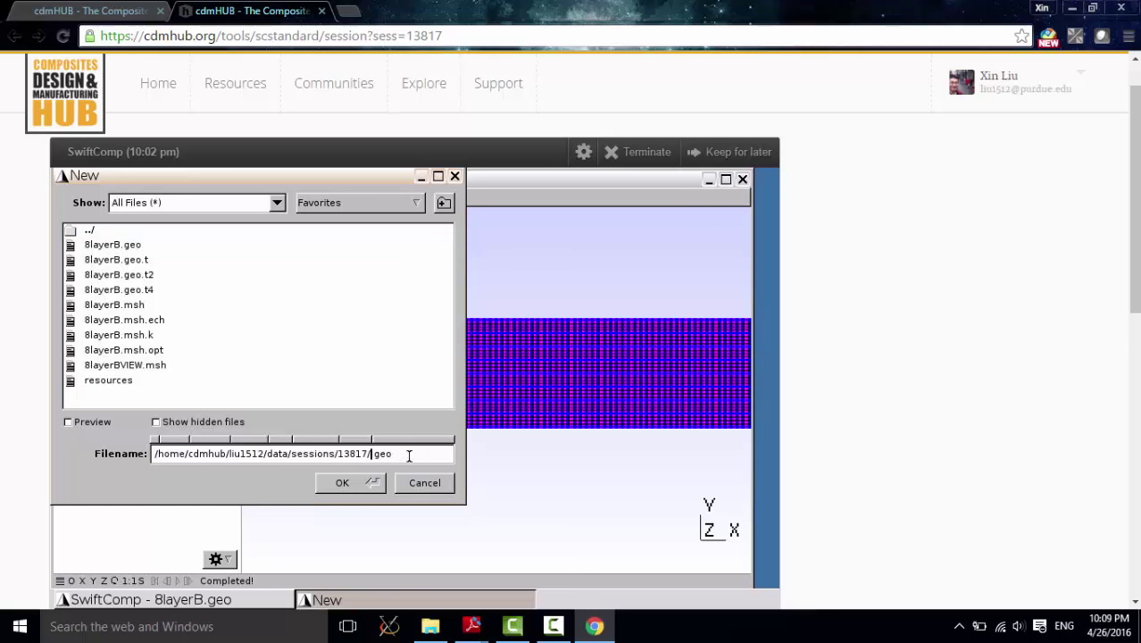
{"action": "type", "text": "beam"}
{"action": "left_click", "coordinate": [366, 488]}
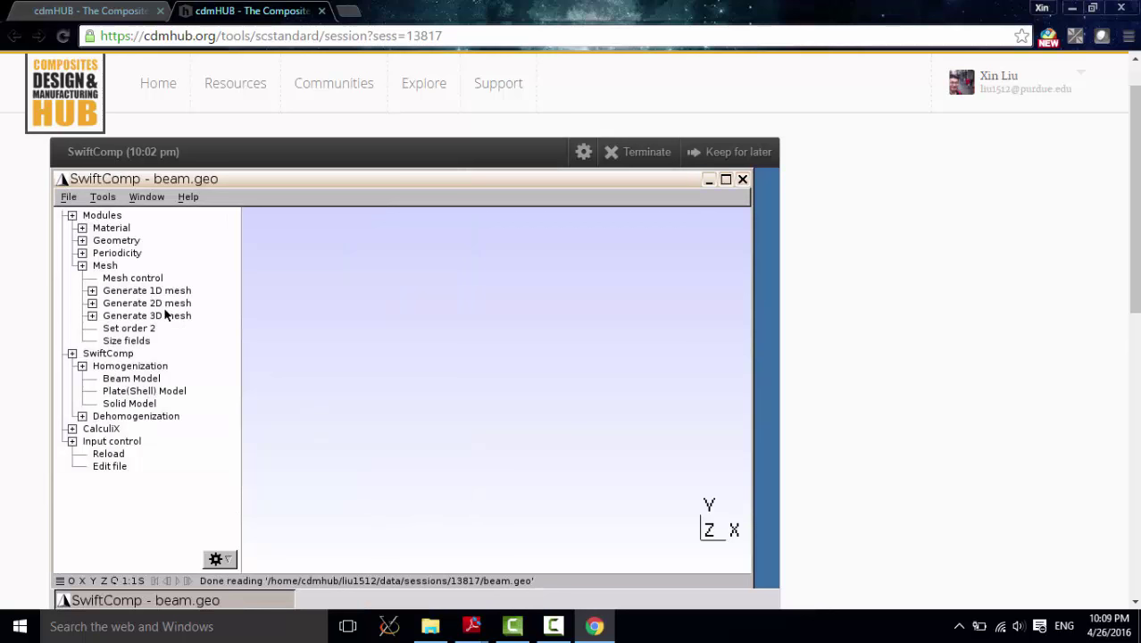
{"action": "left_click", "coordinate": [82, 265]}
Step: Add two points, one at the origin (0,0,0) and one at X = 1000
{"action": "left_click", "coordinate": [82, 240]}
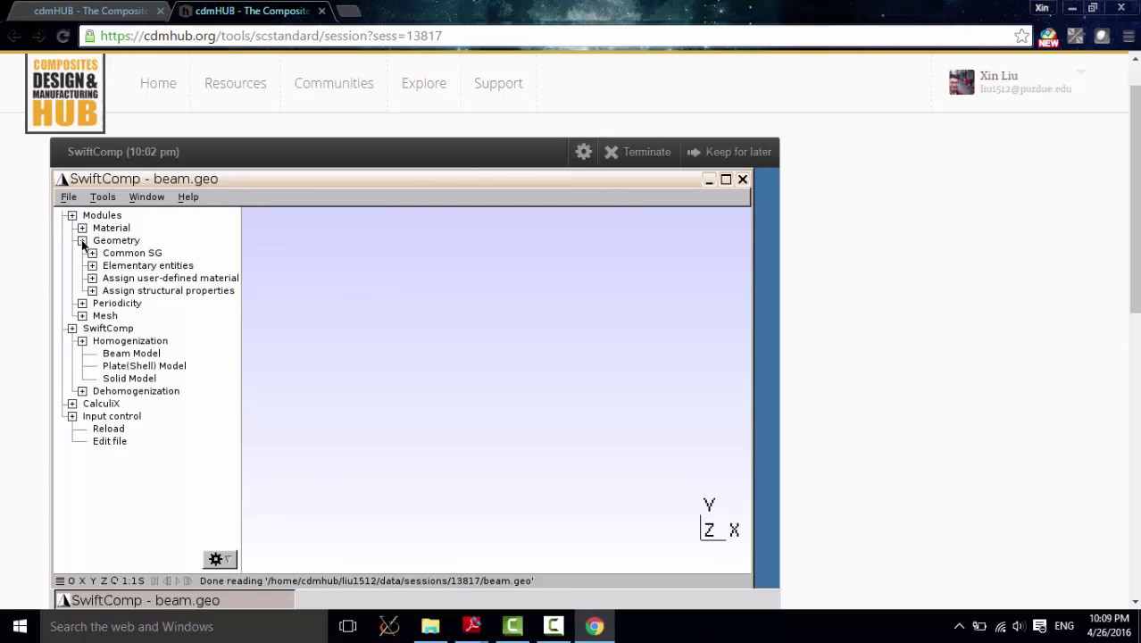
{"action": "left_click", "coordinate": [92, 265]}
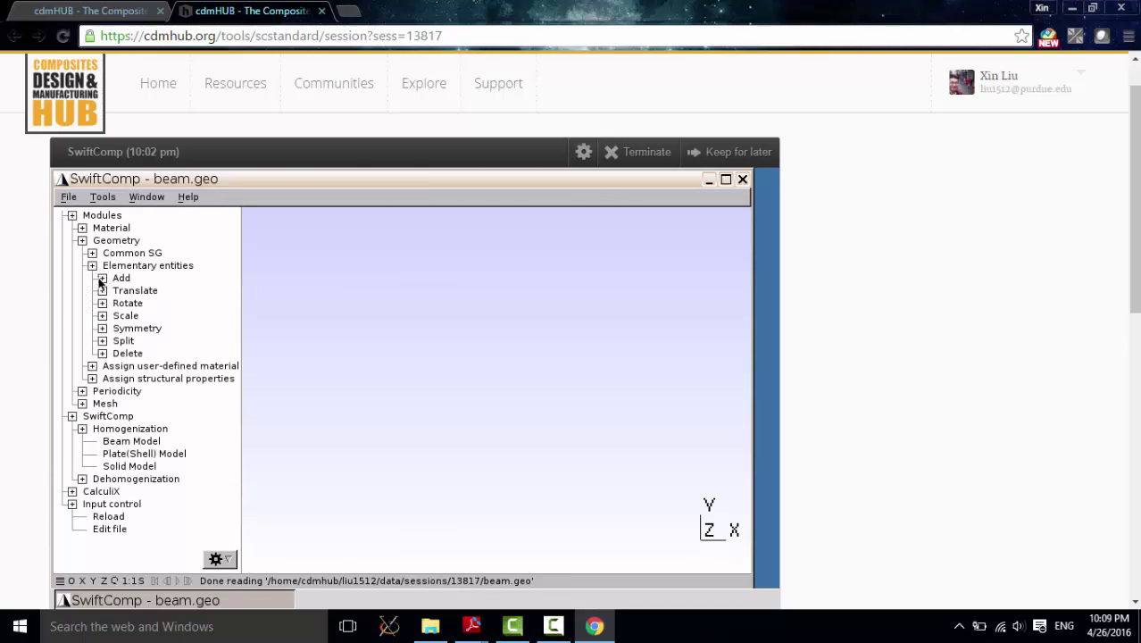
{"action": "left_click", "coordinate": [102, 279]}
{"action": "left_click", "coordinate": [134, 290]}
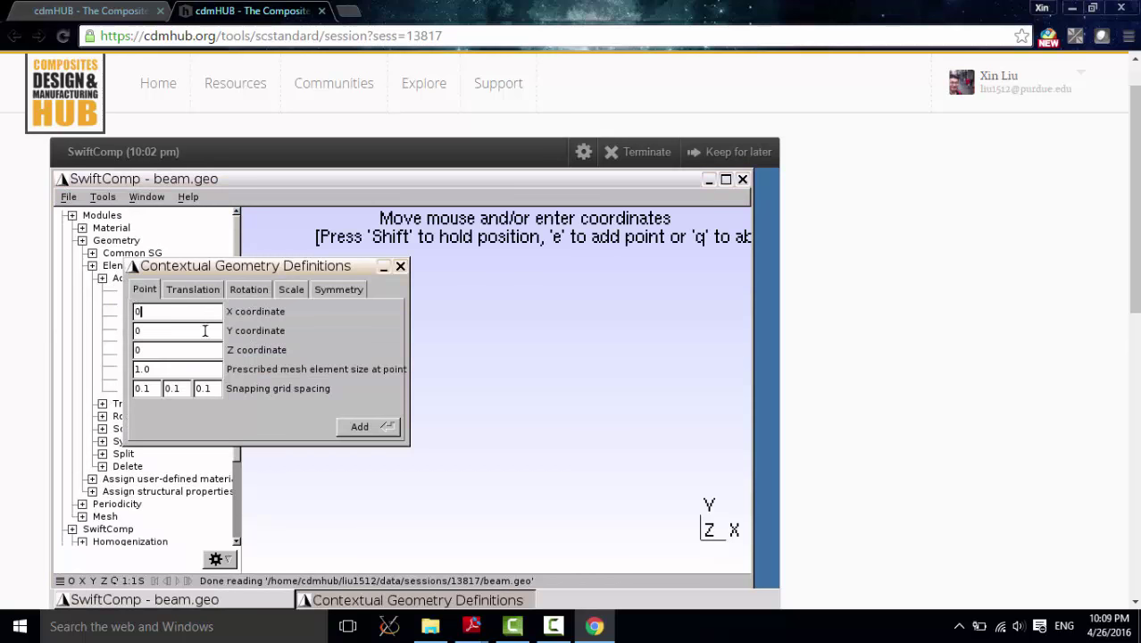
{"action": "double_click", "coordinate": [157, 312]}
{"action": "type", "text": "1000"}
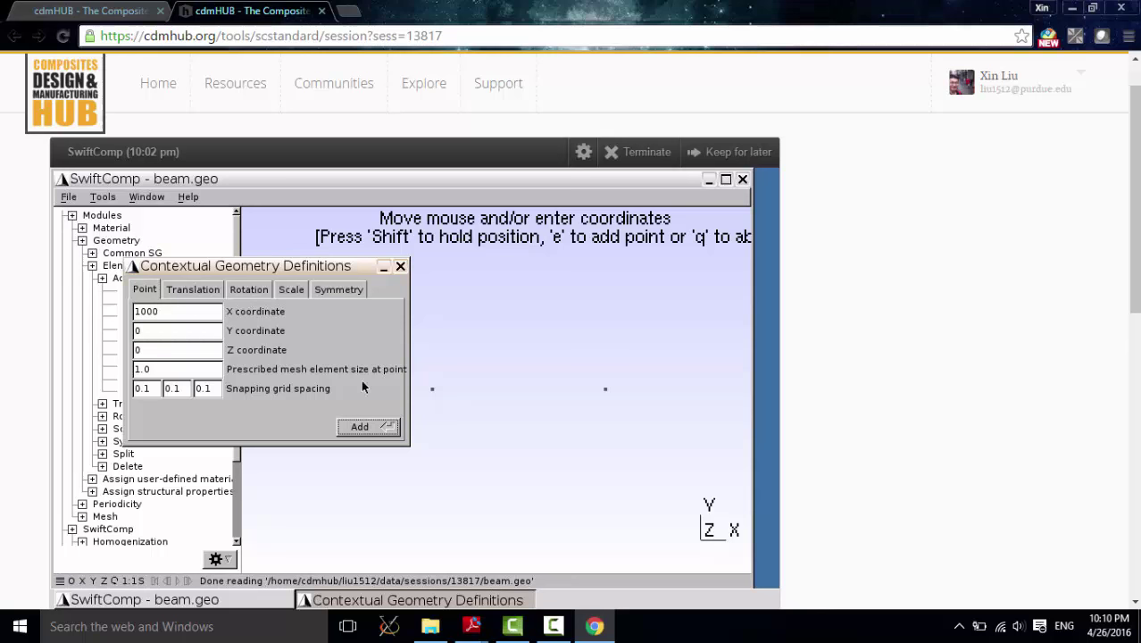
{"action": "left_click", "coordinate": [400, 266]}
{"action": "key", "text": "q"}
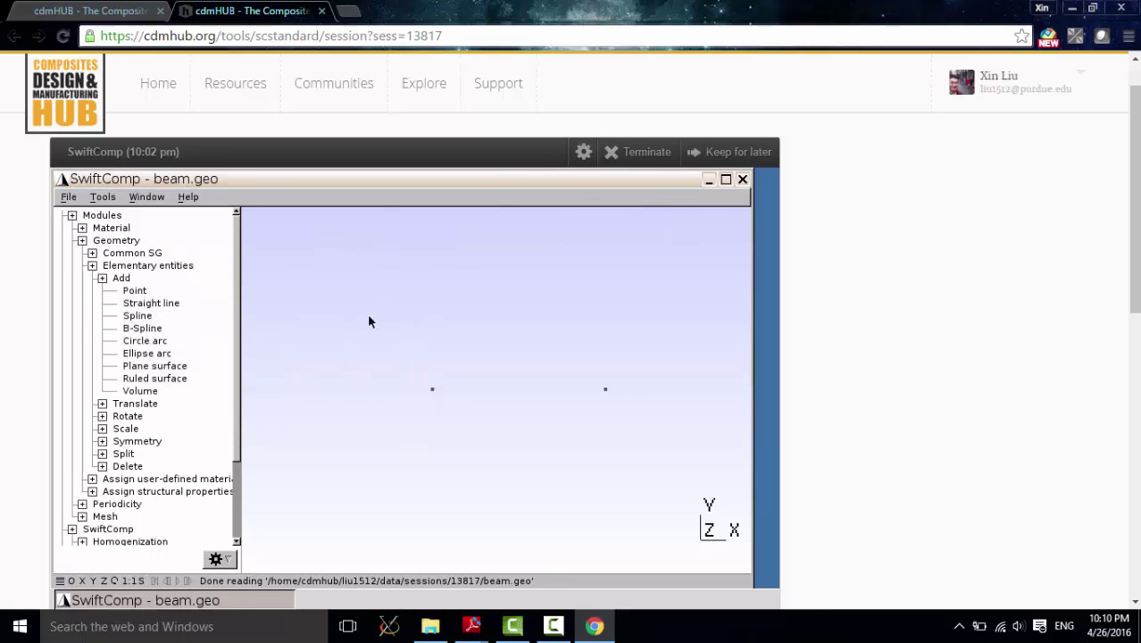
Step: Draw a straight line from the origin point to the point at X = 1000
{"action": "left_click", "coordinate": [148, 305]}
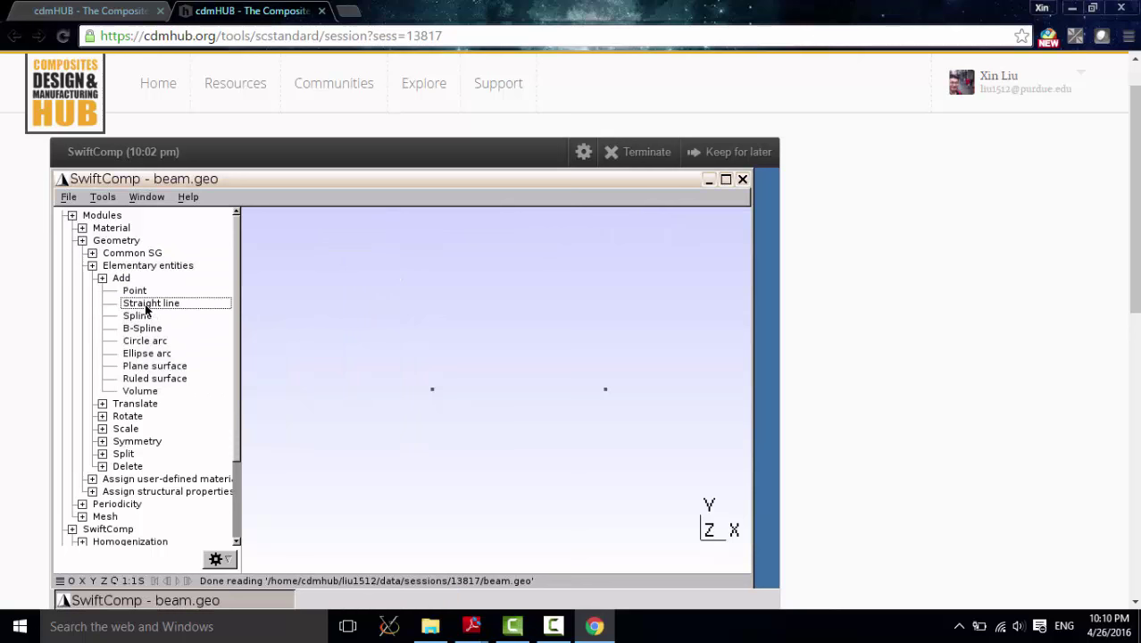
{"action": "left_click", "coordinate": [432, 391]}
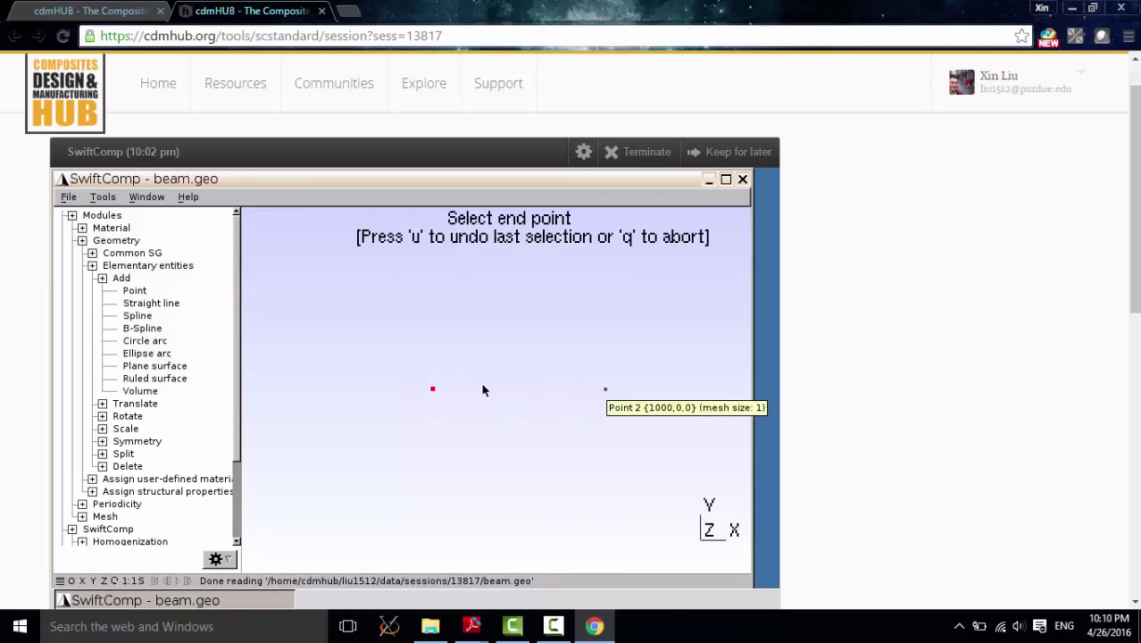
{"action": "left_click", "coordinate": [607, 391]}
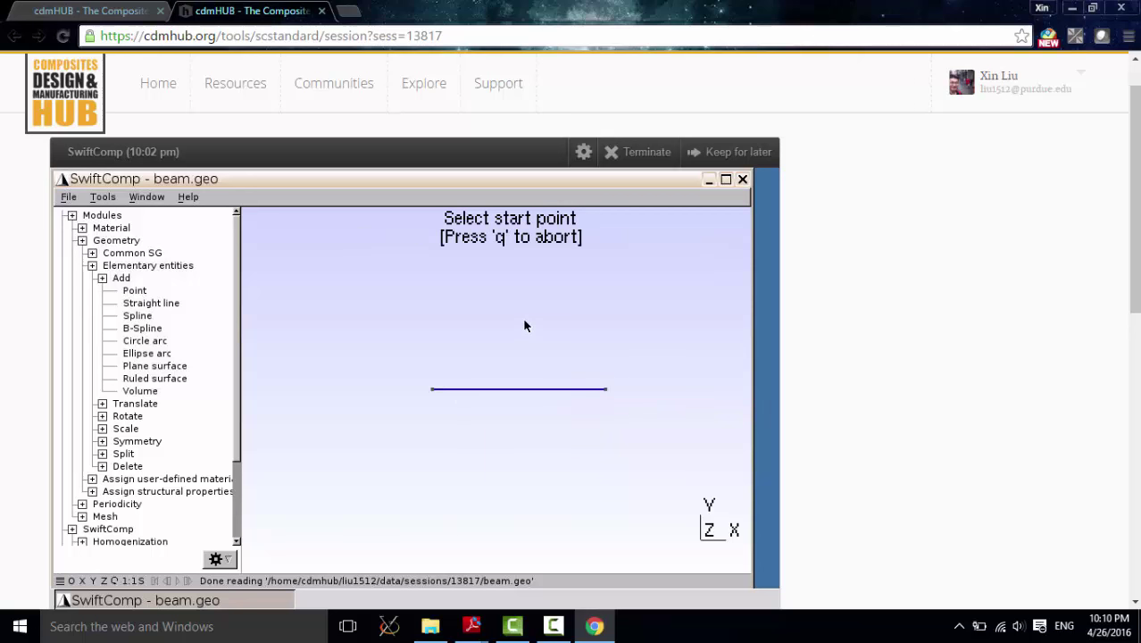
{"action": "key", "text": "q"}
{"action": "scroll", "coordinate": [509, 384], "scroll_direction": "up", "scroll_amount": 2}
{"action": "scroll", "coordinate": [509, 384], "scroll_direction": "up", "scroll_amount": 1}
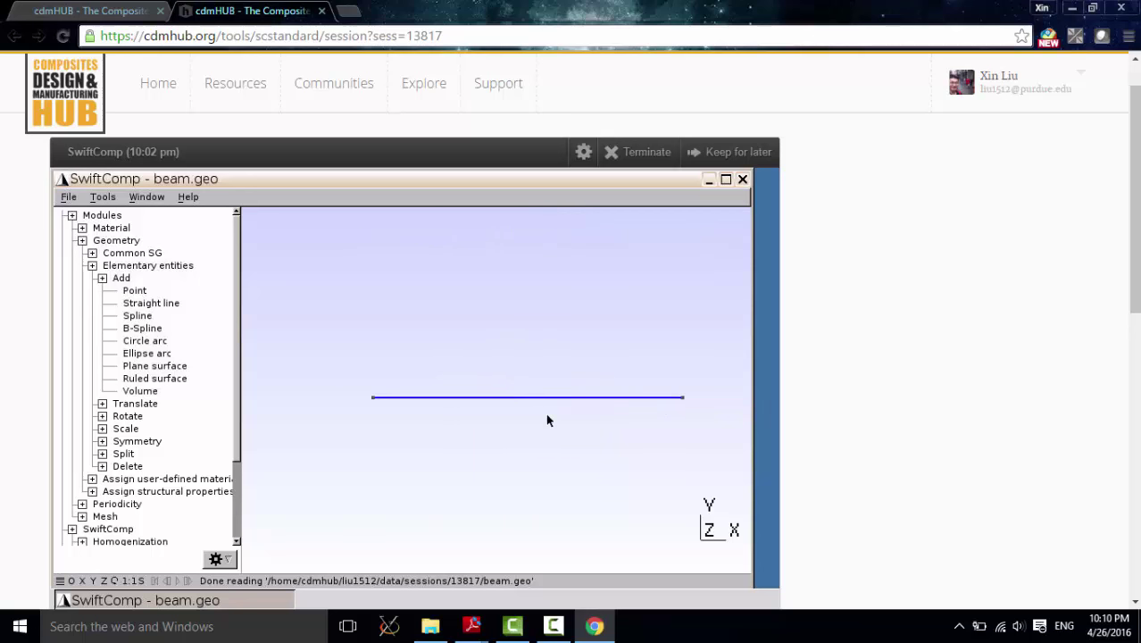
{"action": "mouse_move", "coordinate": [548, 417]}
{"action": "right_mouse_down"}
{"action": "mouse_move", "coordinate": [514, 417]}
{"action": "mouse_move", "coordinate": [526, 413]}
{"action": "right_mouse_up"}
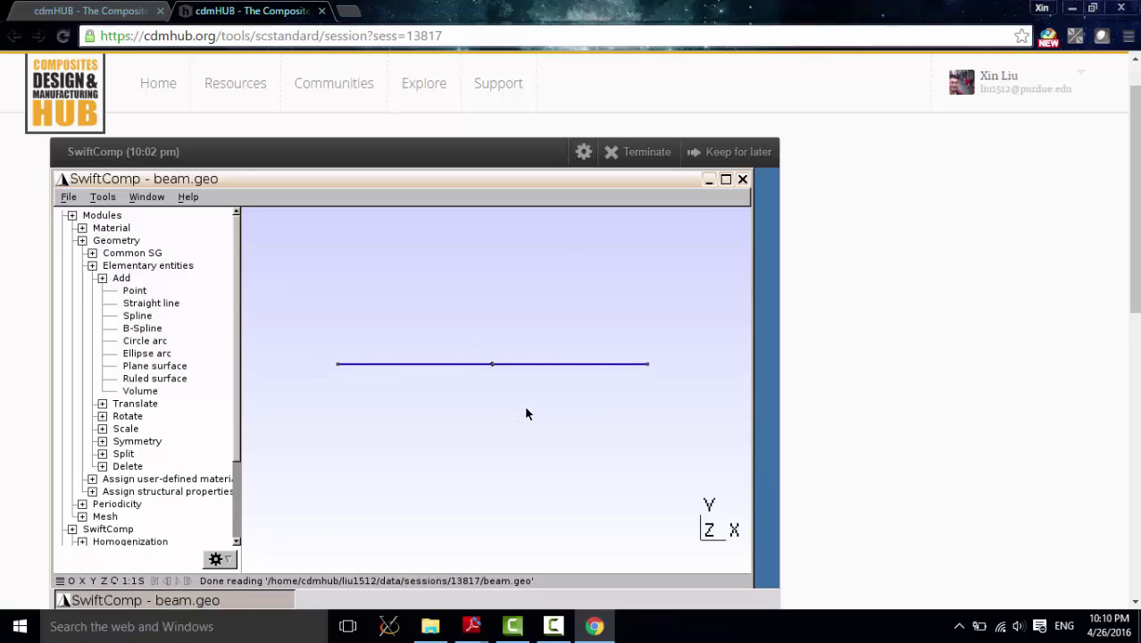
{"action": "scroll", "coordinate": [526, 414], "scroll_direction": "up", "scroll_amount": 2}
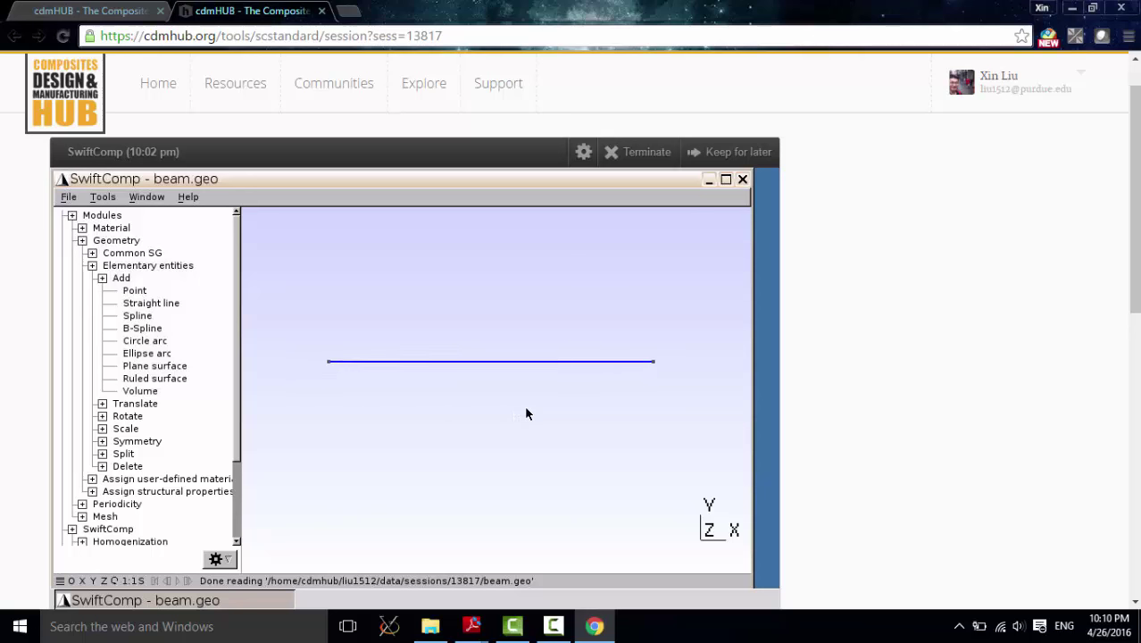
{"action": "left_click", "coordinate": [101, 278]}
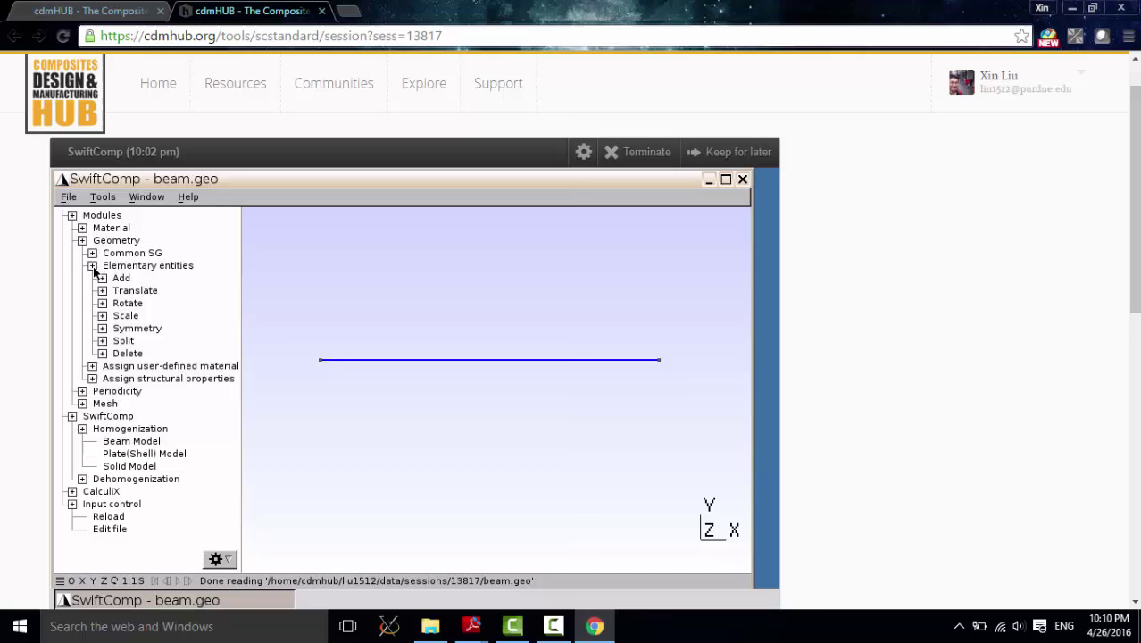
Step: Assign beam structural properties to the line using the 8layerB.msh.k cross-section file
{"action": "left_click", "coordinate": [93, 266]}
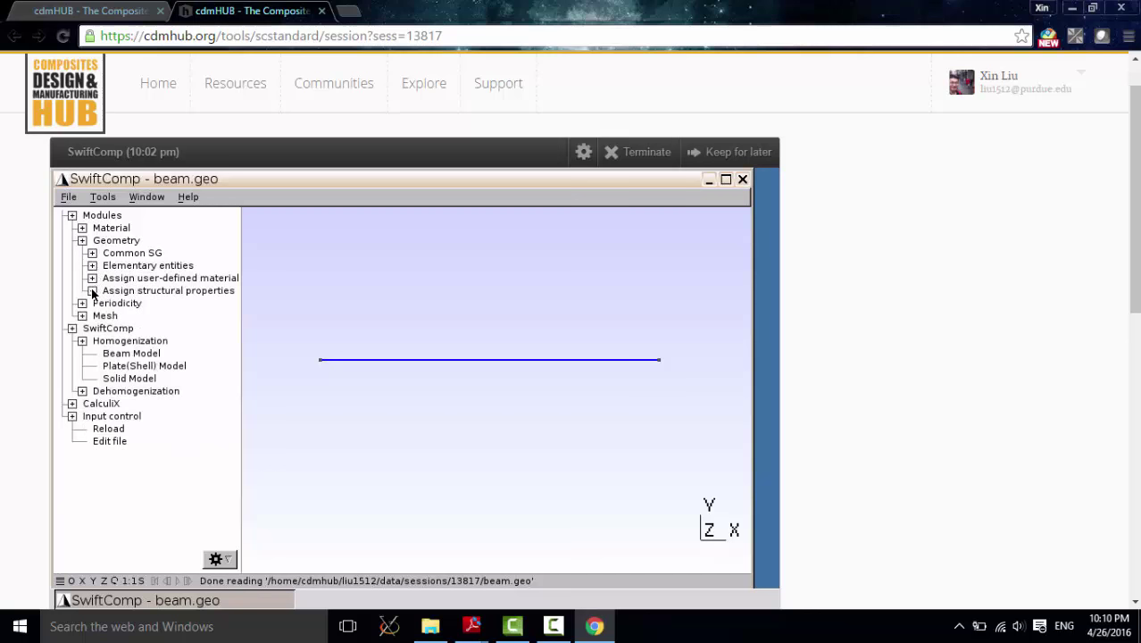
{"action": "left_click", "coordinate": [92, 292]}
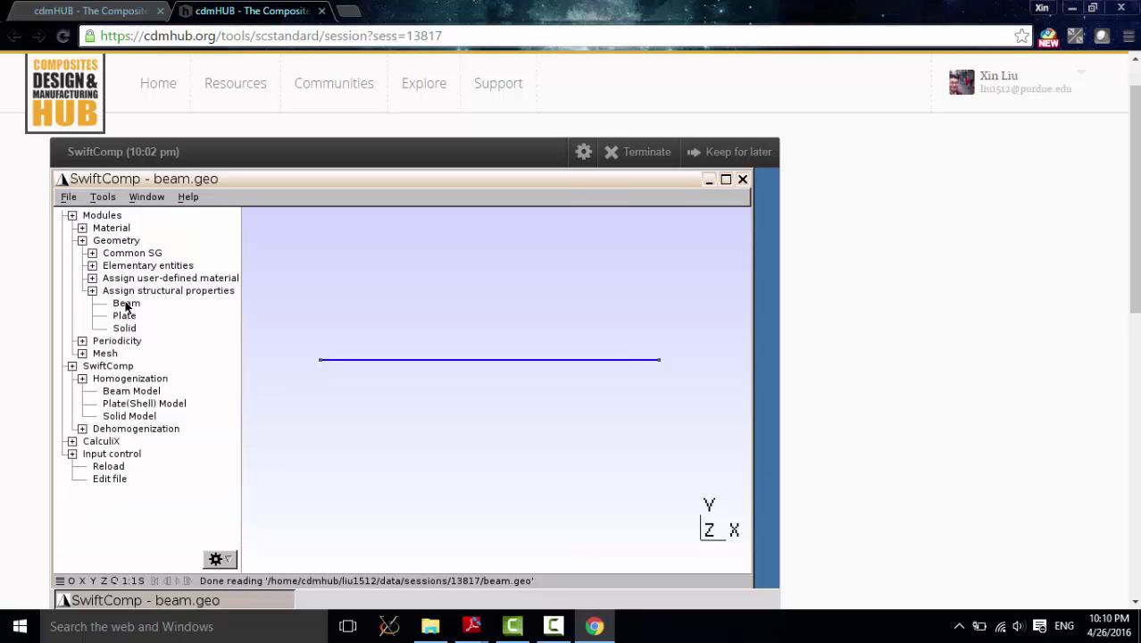
{"action": "left_click", "coordinate": [126, 306]}
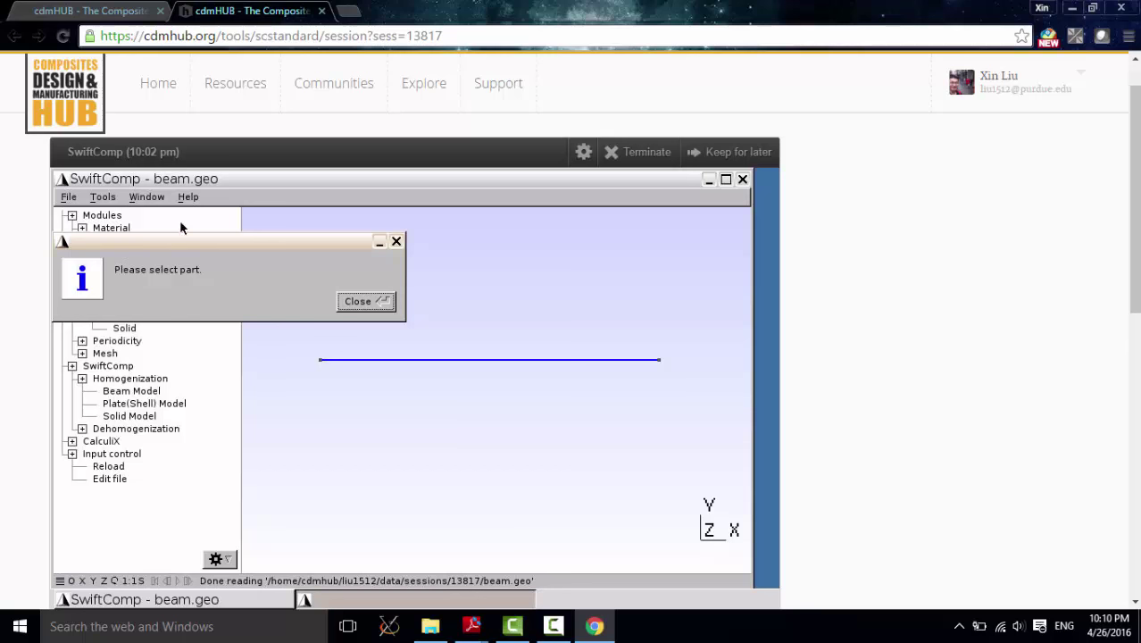
{"action": "left_click", "coordinate": [370, 304]}
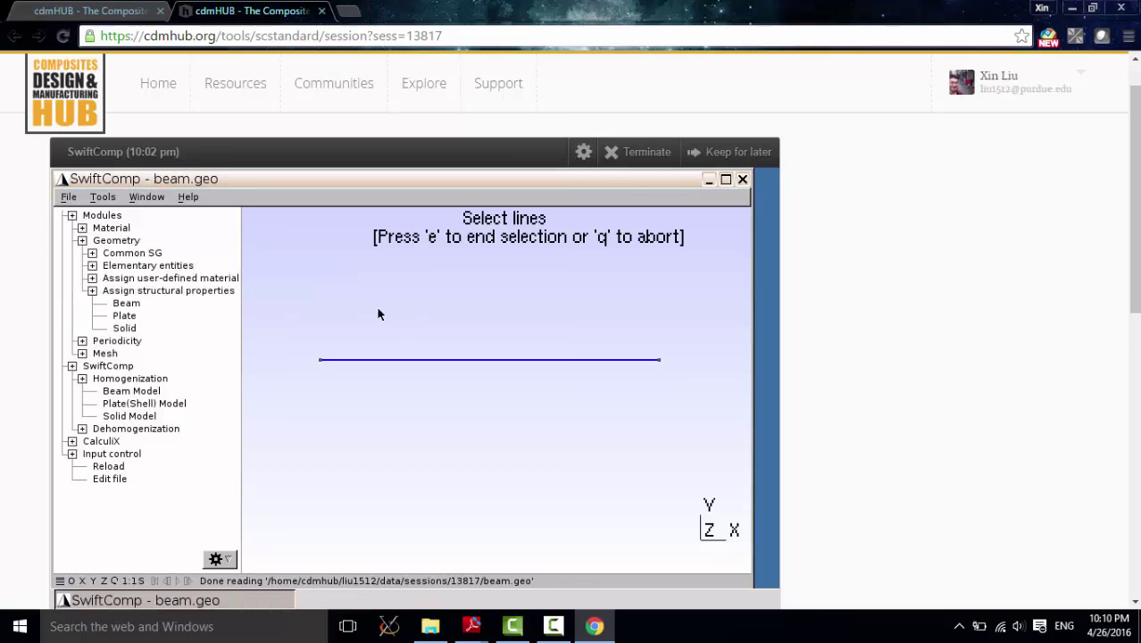
{"action": "left_click", "coordinate": [423, 359]}
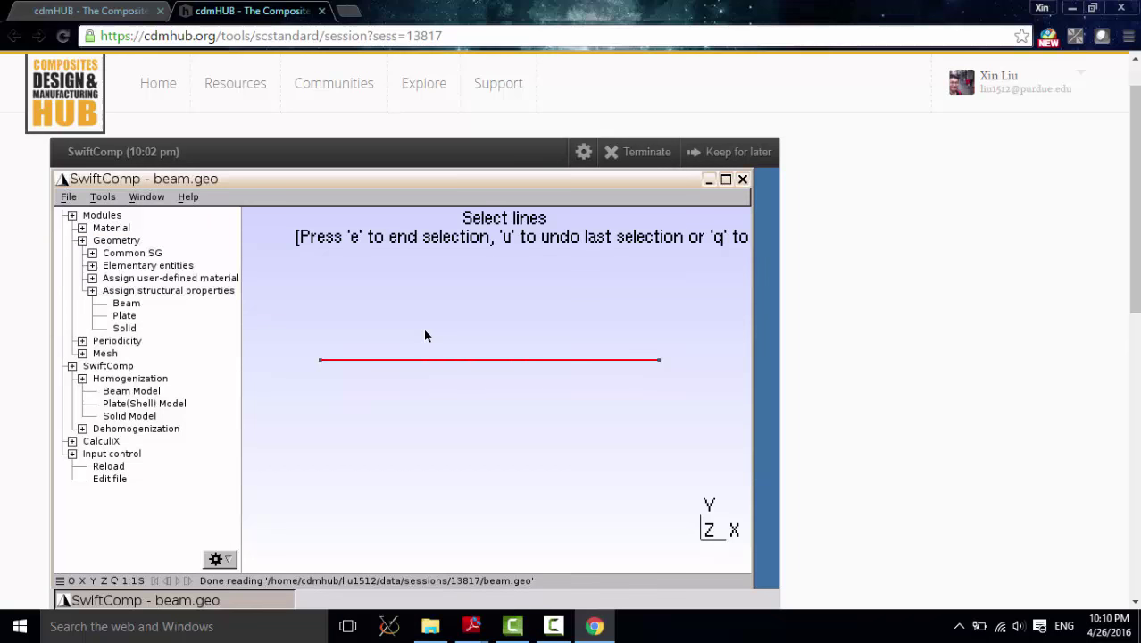
{"action": "key", "text": "u"}
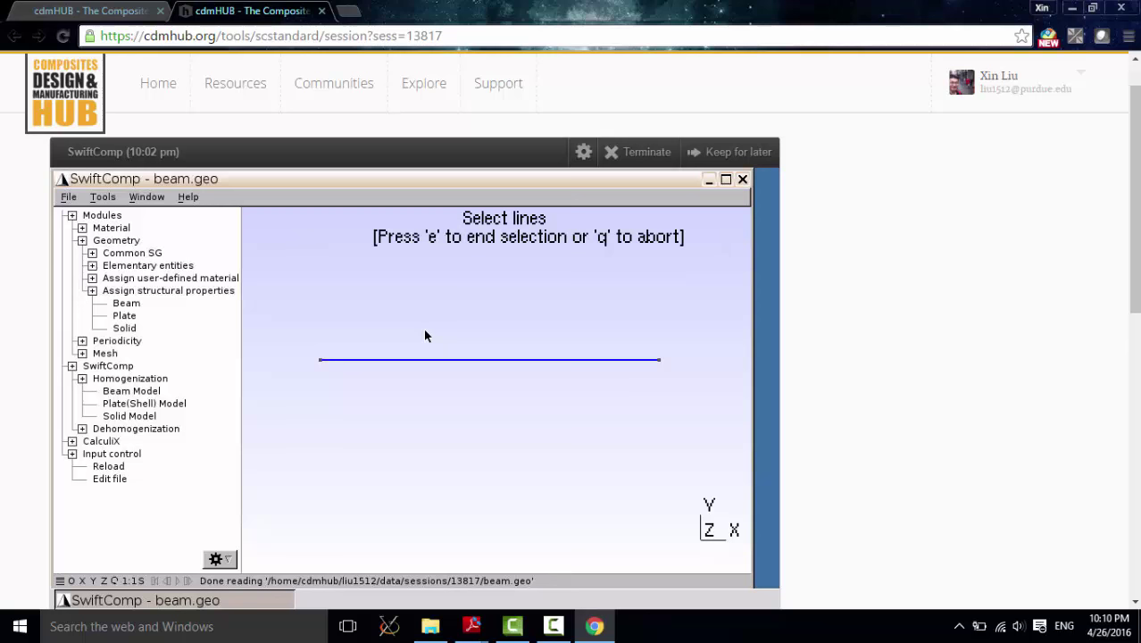
{"action": "key", "text": "e"}
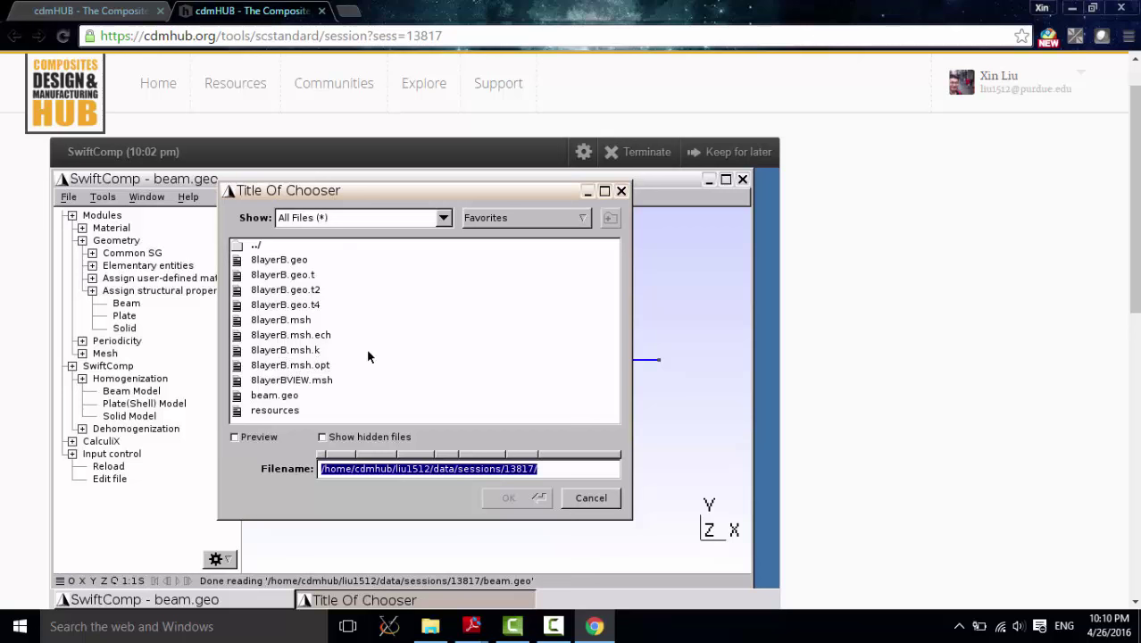
{"action": "left_click", "coordinate": [291, 350]}
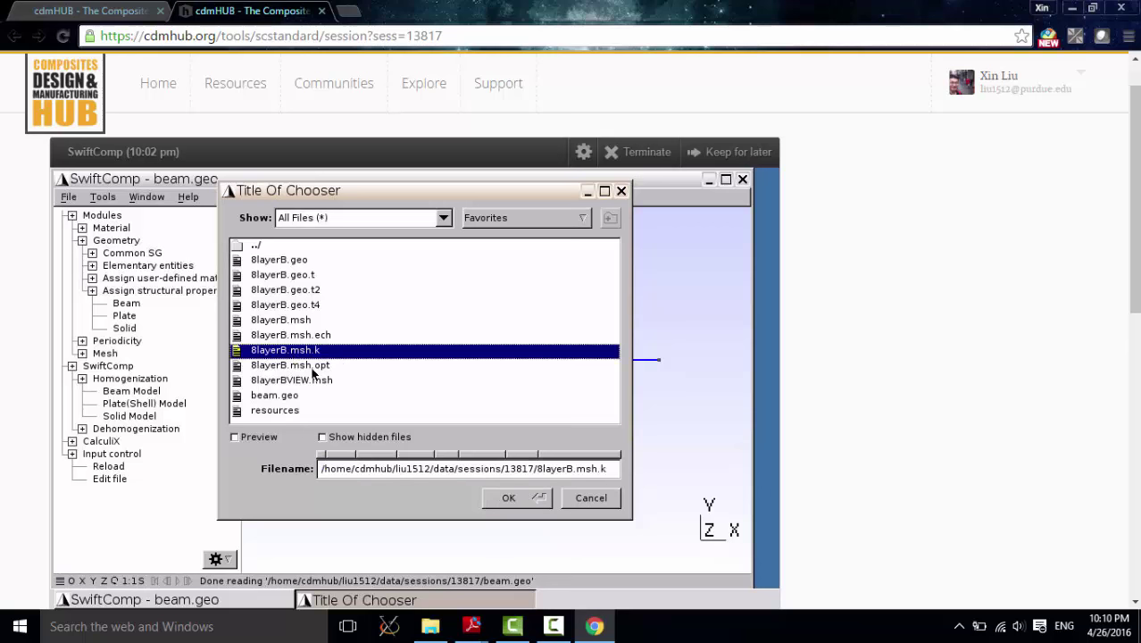
{"action": "left_click", "coordinate": [509, 498]}
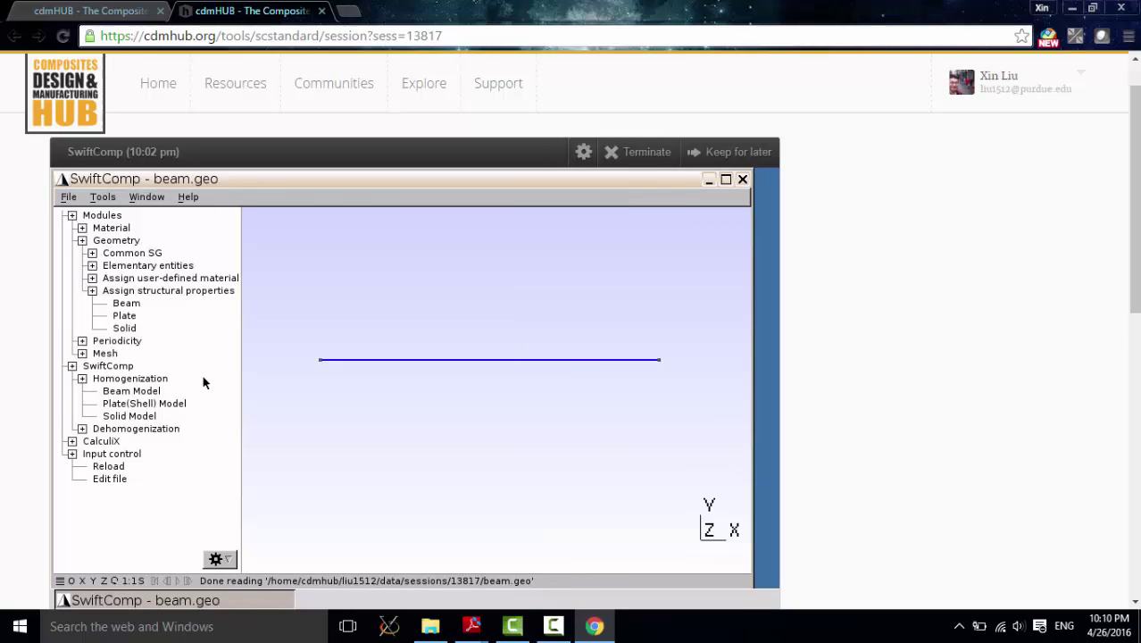
{"action": "left_click", "coordinate": [92, 290]}
Step: Reset the mesh element size factor to 1
{"action": "left_click", "coordinate": [82, 241]}
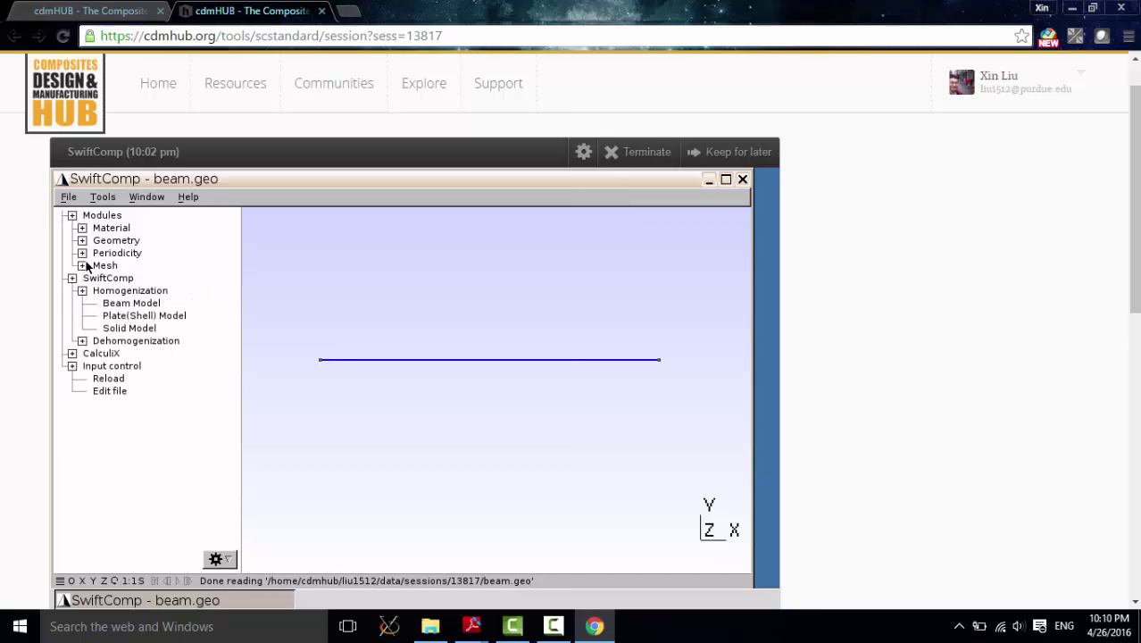
{"action": "left_click", "coordinate": [82, 291]}
{"action": "left_click", "coordinate": [82, 267]}
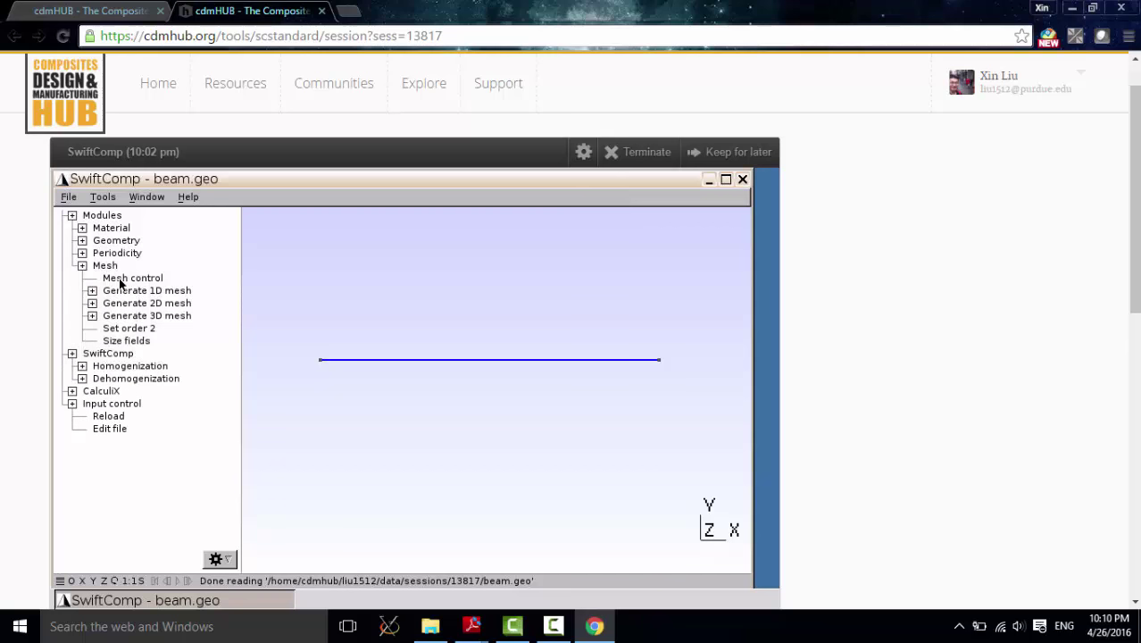
{"action": "left_click", "coordinate": [125, 279]}
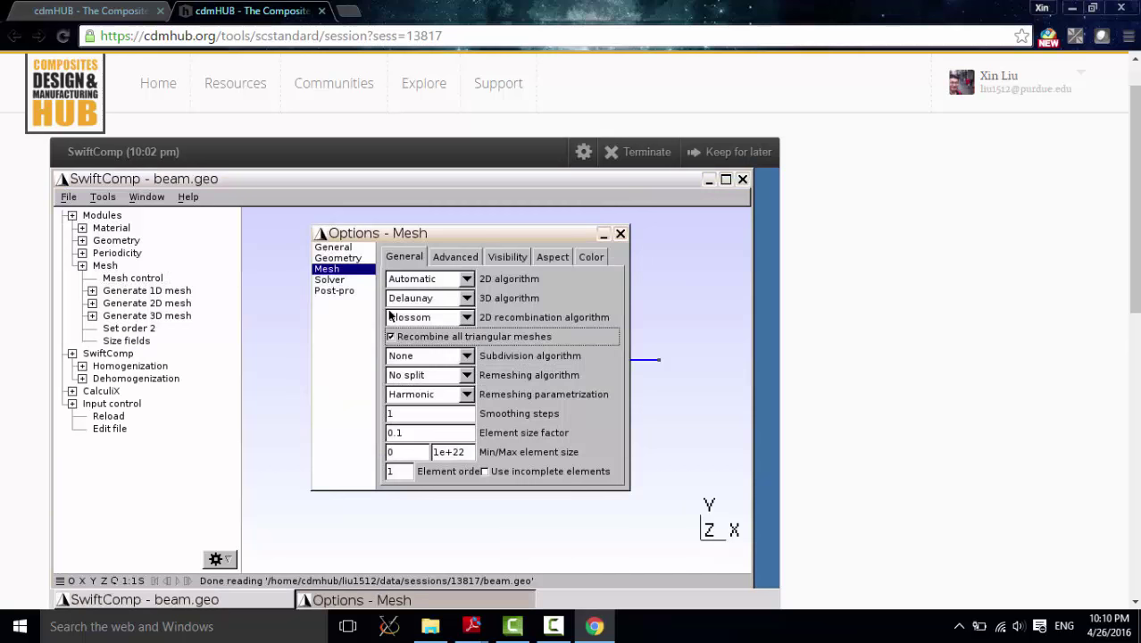
{"action": "left_click", "coordinate": [420, 434]}
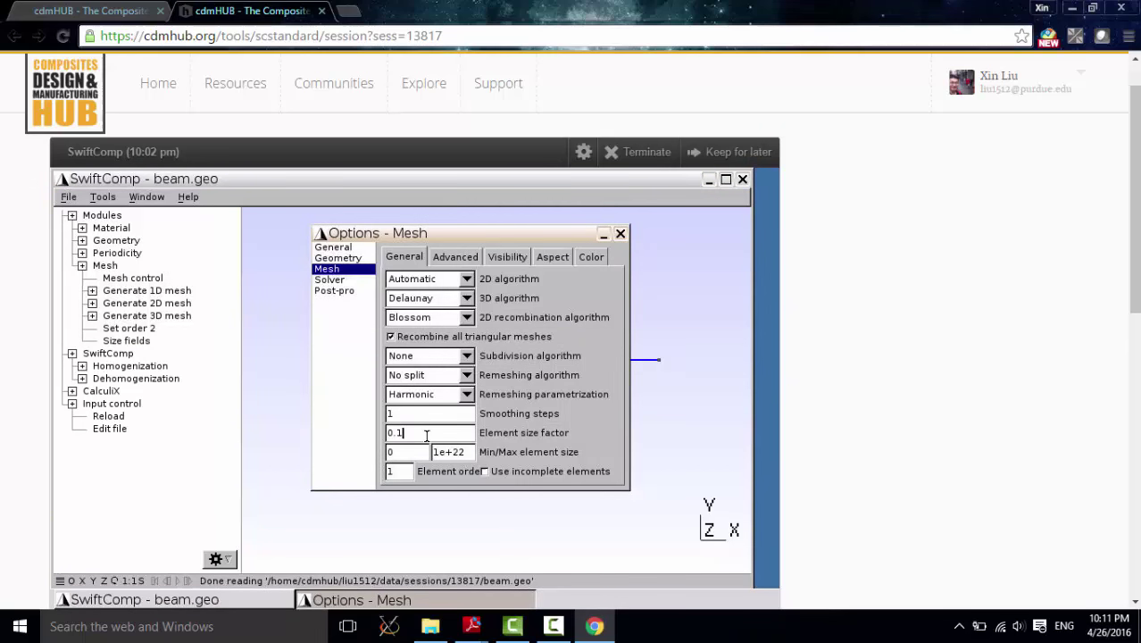
{"action": "key", "text": "BackSpace"}
{"action": "key", "text": "BackSpace"}
{"action": "key", "text": "BackSpace"}
{"action": "type", "text": "1"}
{"action": "left_click", "coordinate": [619, 235]}
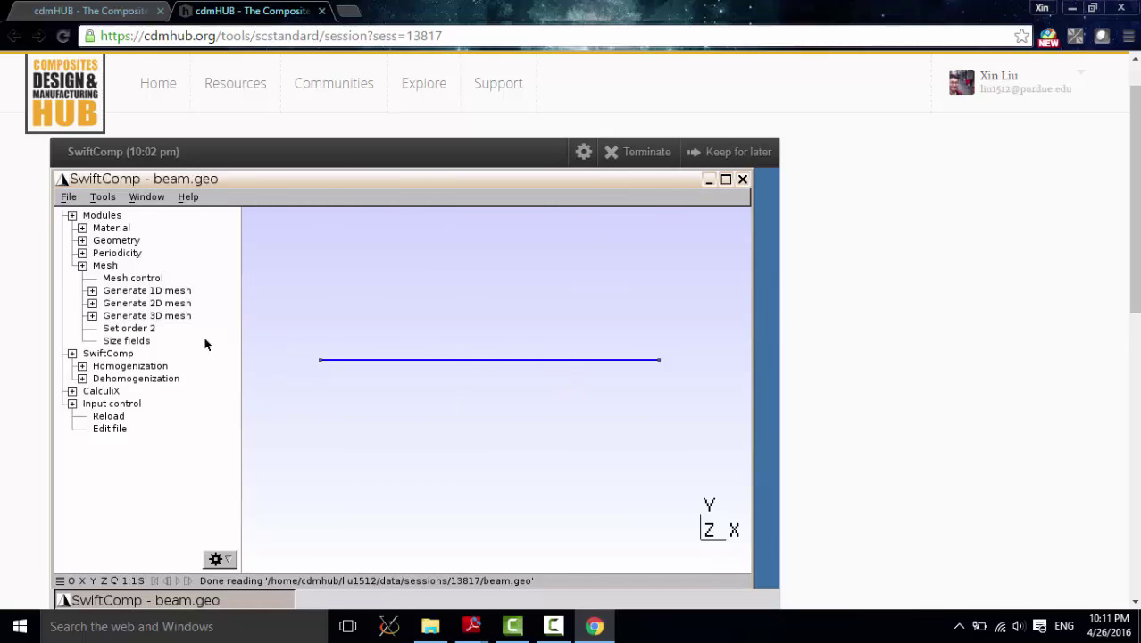
Step: Generate the 1D mesh along the beam line, then collapse the Mesh and SwiftComp nodes
{"action": "left_click", "coordinate": [92, 290]}
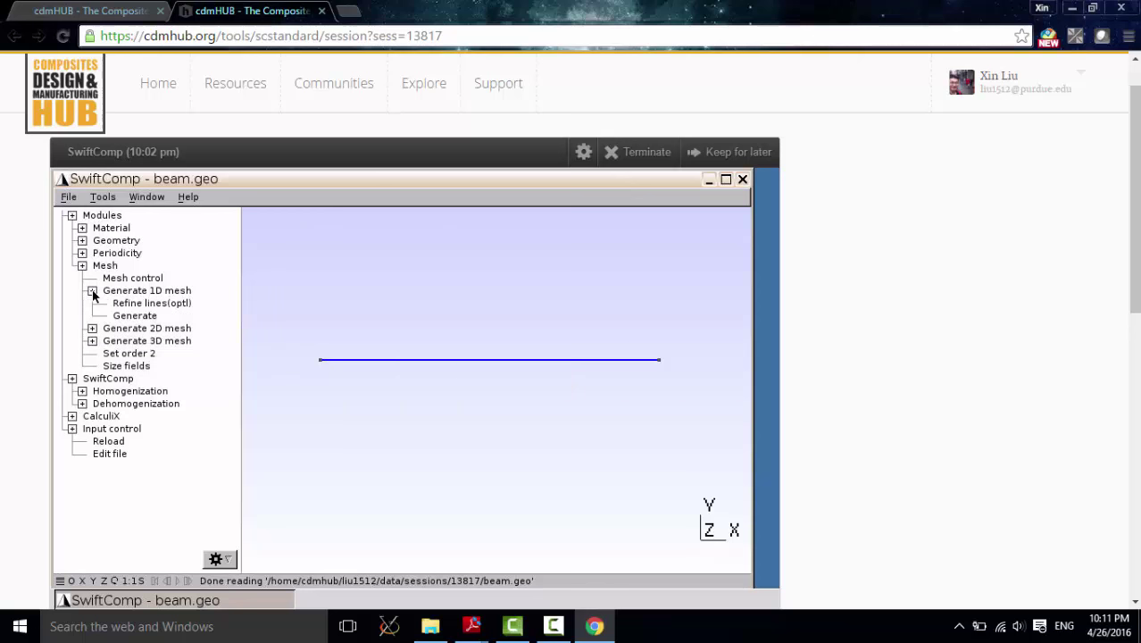
{"action": "left_click", "coordinate": [141, 317]}
{"action": "scroll", "coordinate": [375, 368], "scroll_direction": "up", "scroll_amount": 3}
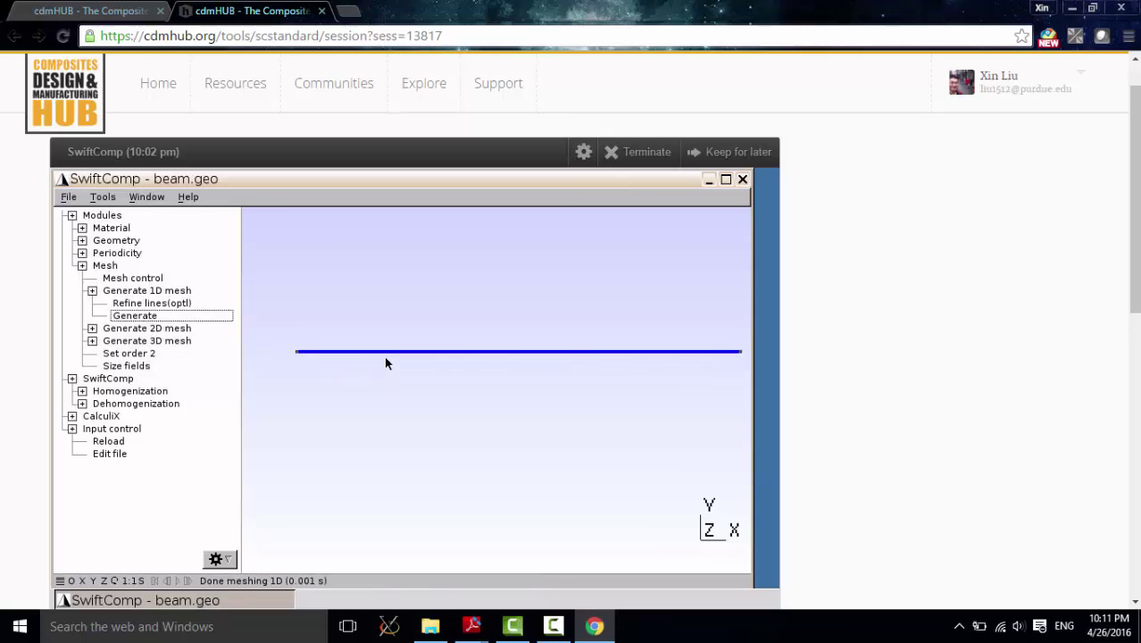
{"action": "scroll", "coordinate": [369, 349], "scroll_direction": "down", "scroll_amount": 3}
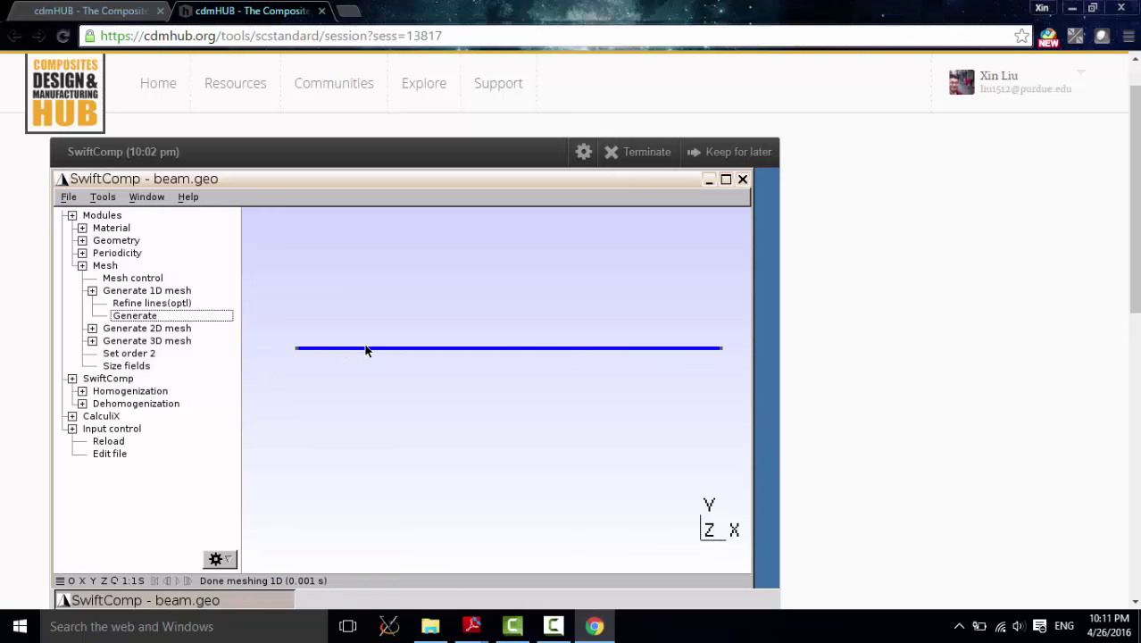
{"action": "scroll", "coordinate": [367, 349], "scroll_direction": "up", "scroll_amount": 1}
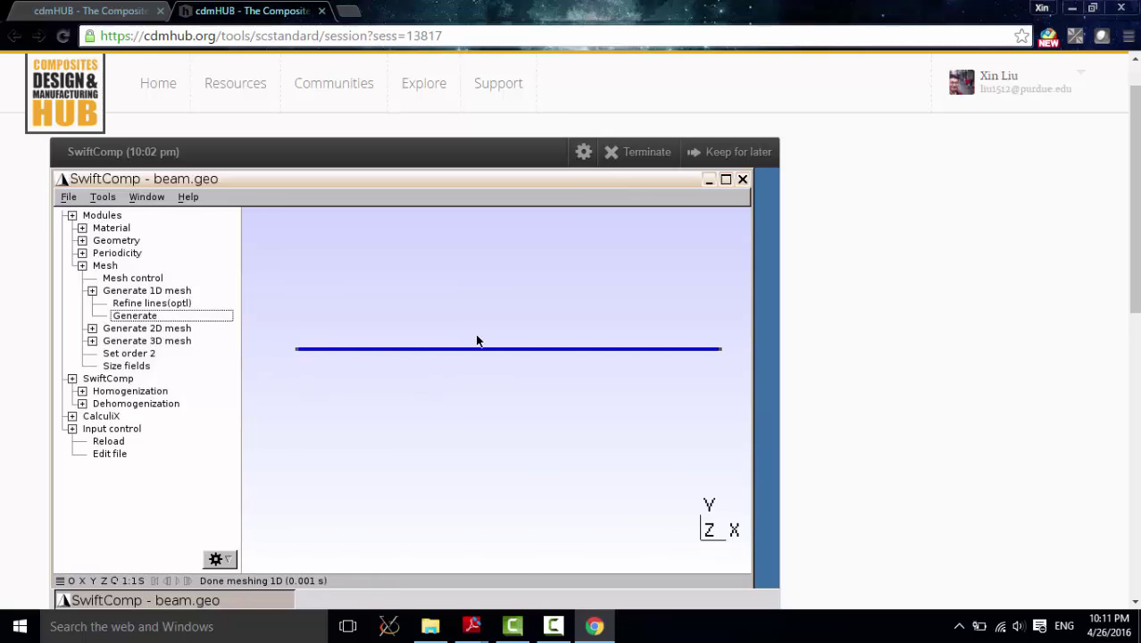
{"action": "right_click_drag", "start_coordinate": [459, 327], "coordinate": [452, 357]}
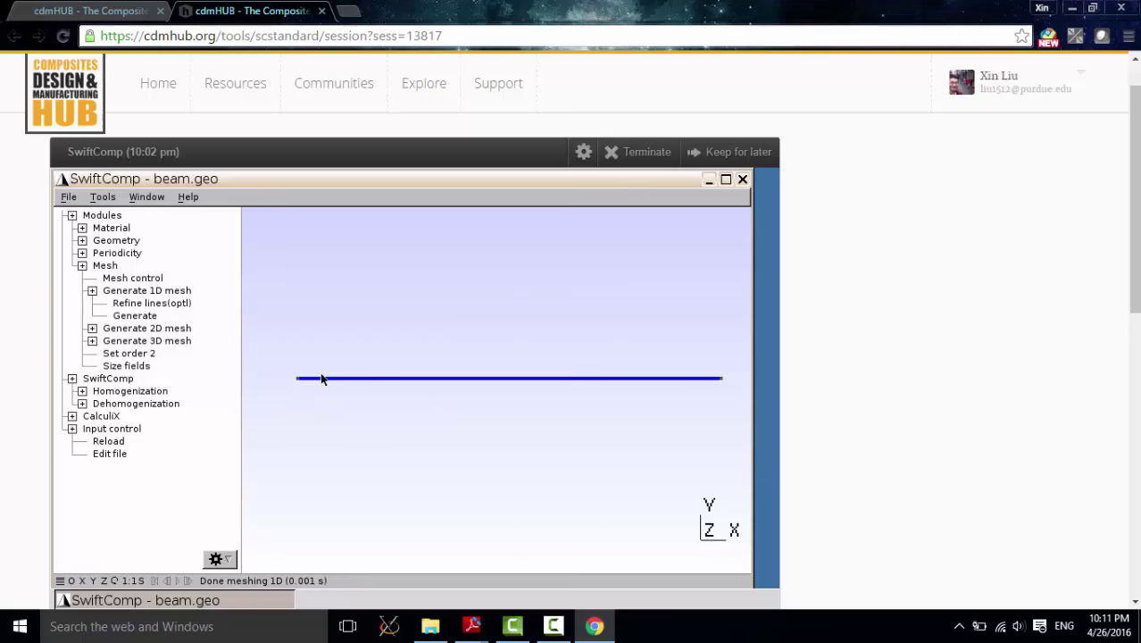
{"action": "left_click", "coordinate": [82, 266]}
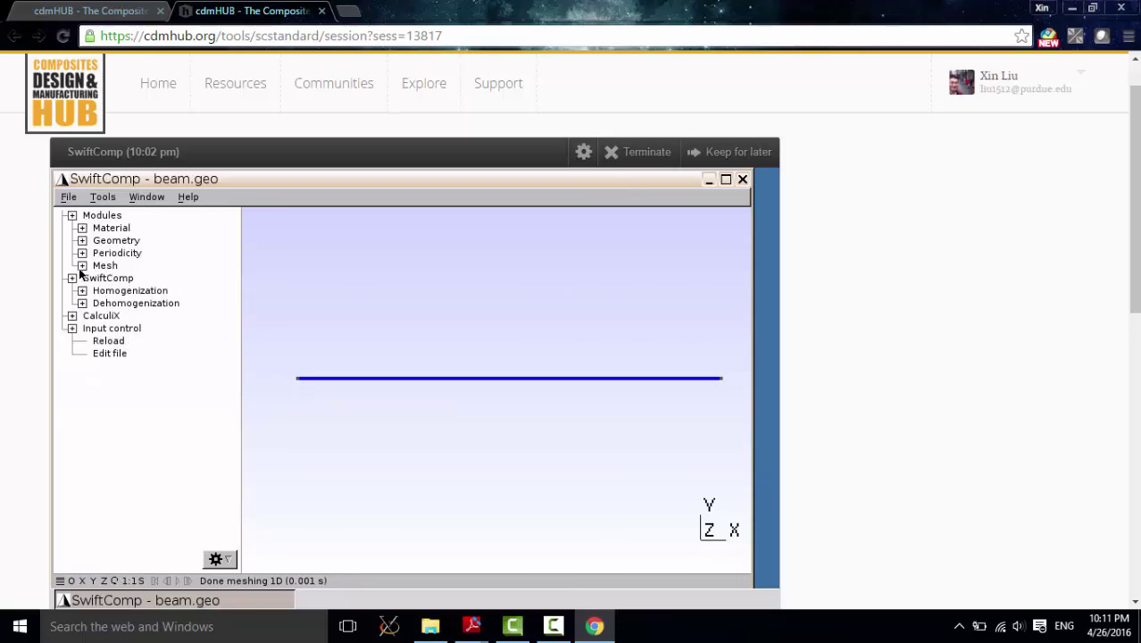
{"action": "left_click", "coordinate": [82, 291]}
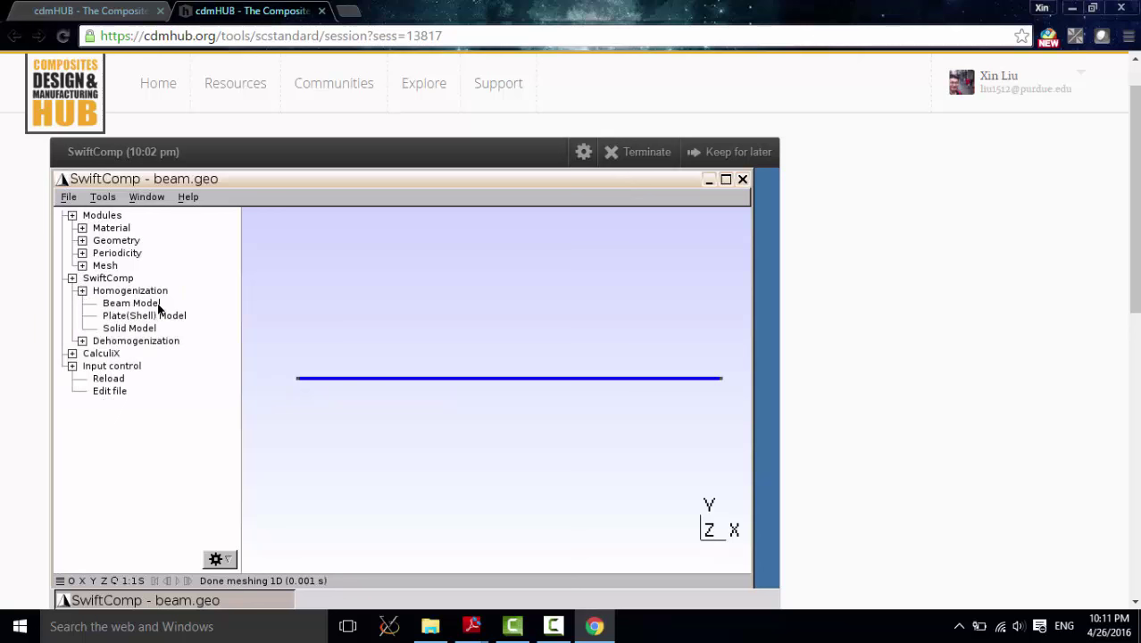
{"action": "left_click", "coordinate": [72, 279]}
Step: Write the CalculiX beam.inp file and import the SwiftComp structural properties into it
{"action": "left_click", "coordinate": [72, 291]}
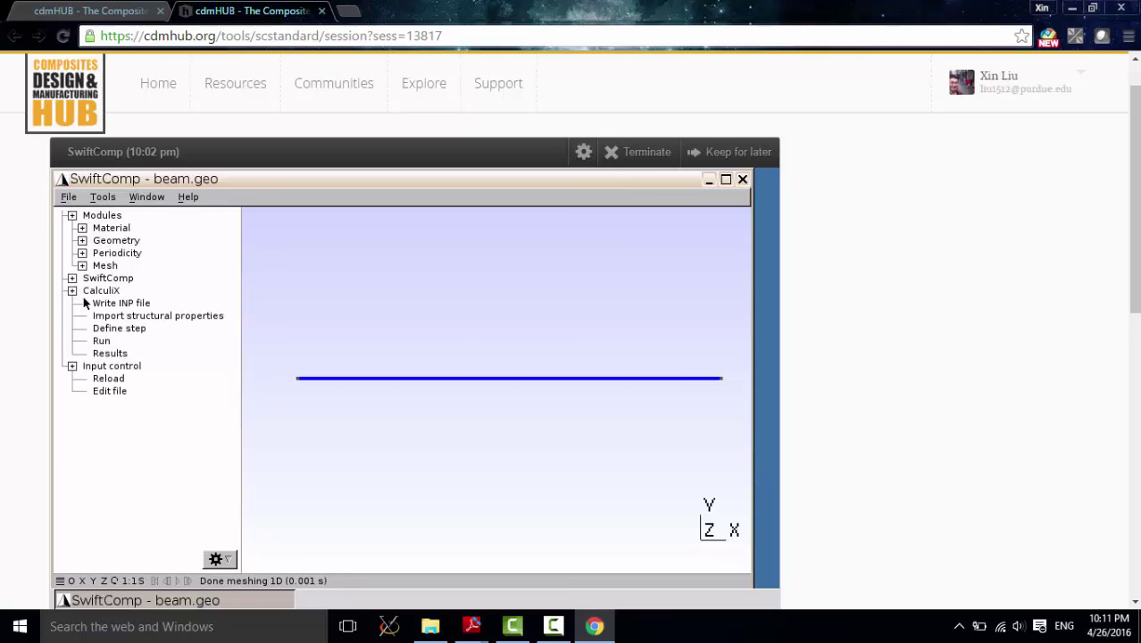
{"action": "left_click", "coordinate": [131, 307]}
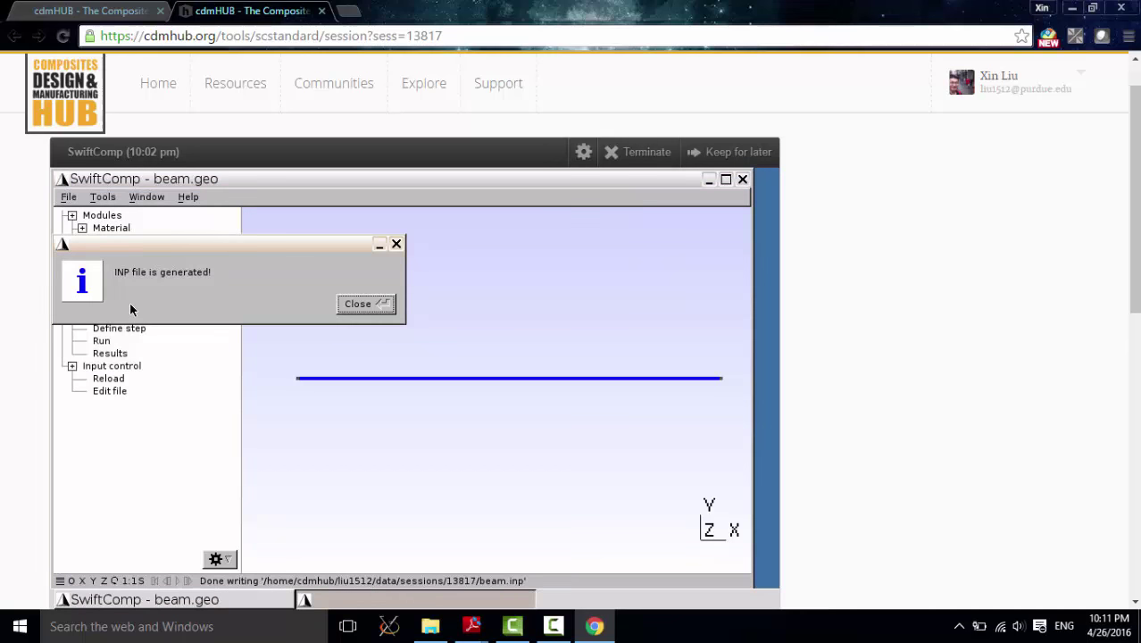
{"action": "left_click", "coordinate": [358, 305]}
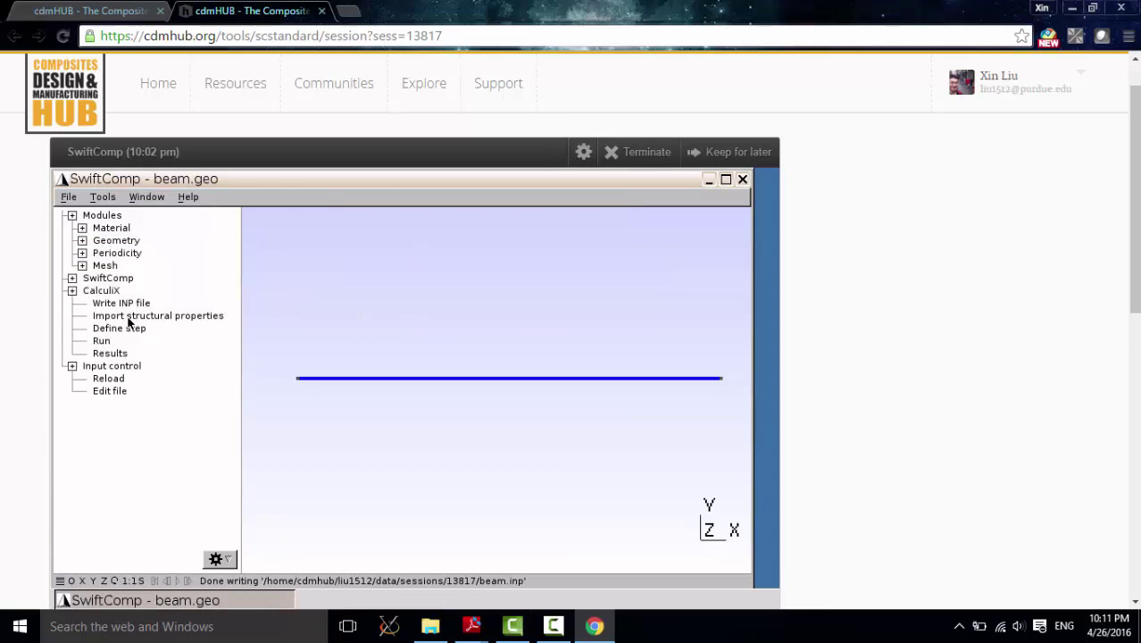
{"action": "left_click", "coordinate": [130, 317]}
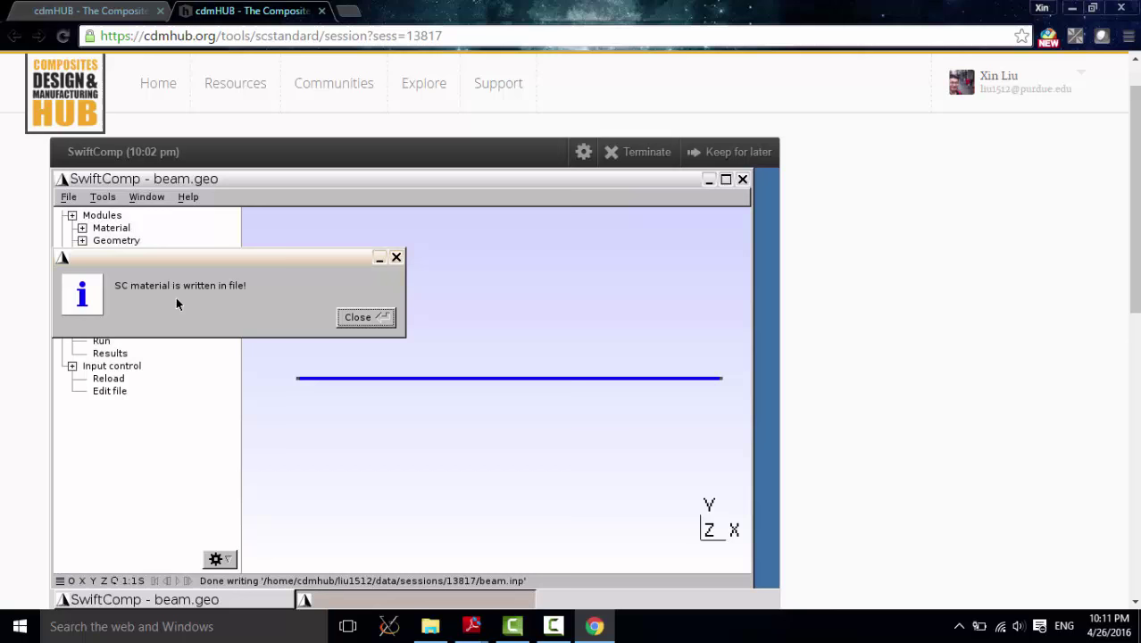
{"action": "left_click", "coordinate": [367, 318]}
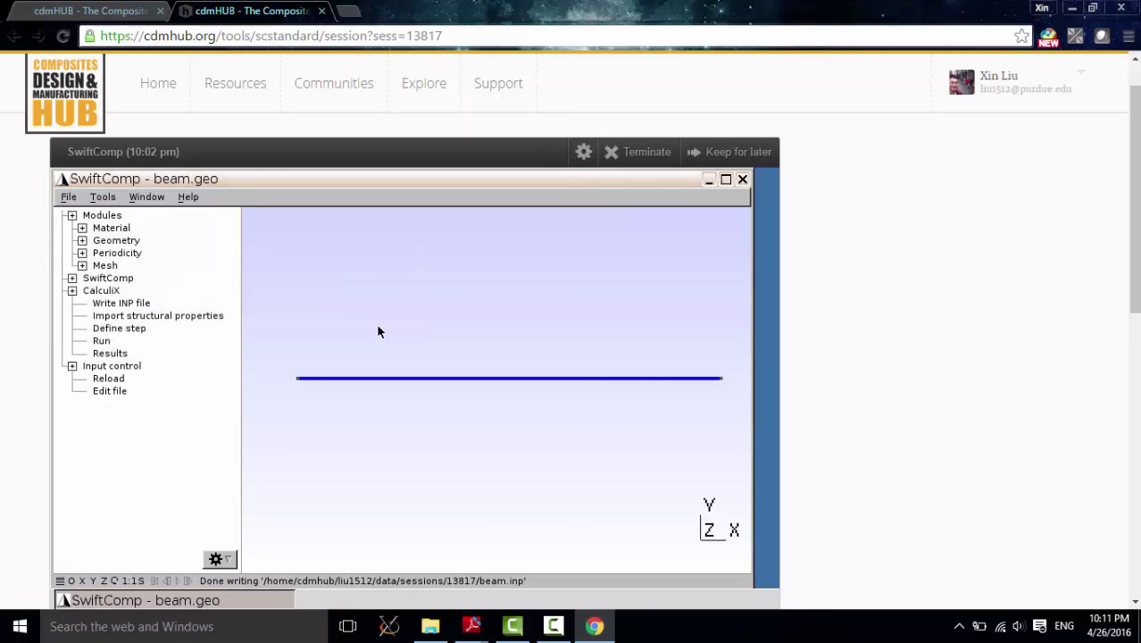
Step: Open beam.inp and append *BOUNDARY with 1,1,6, followed by *STEP
{"action": "left_click", "coordinate": [128, 327]}
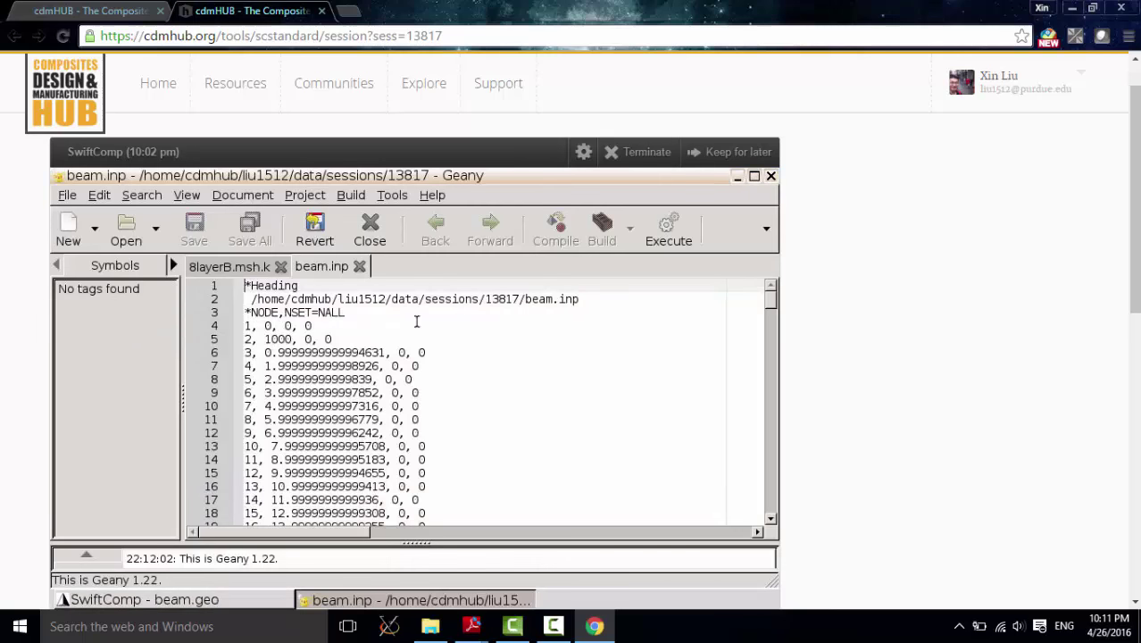
{"action": "scroll", "coordinate": [499, 336], "scroll_direction": "down", "scroll_amount": 20}
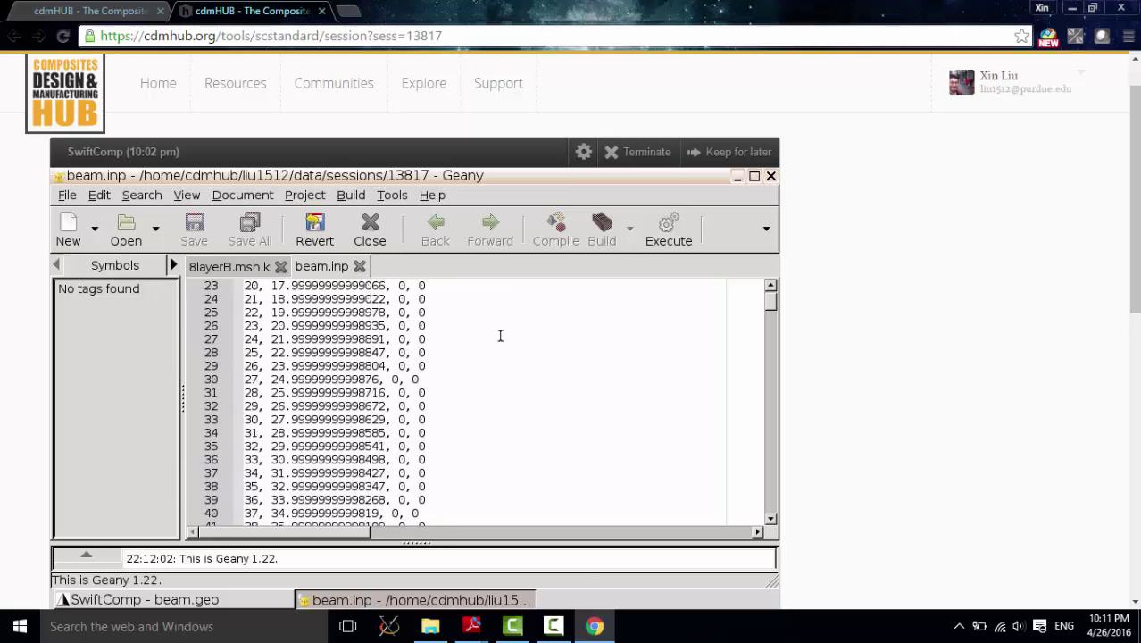
{"action": "scroll", "coordinate": [499, 335], "scroll_direction": "down", "scroll_amount": 20}
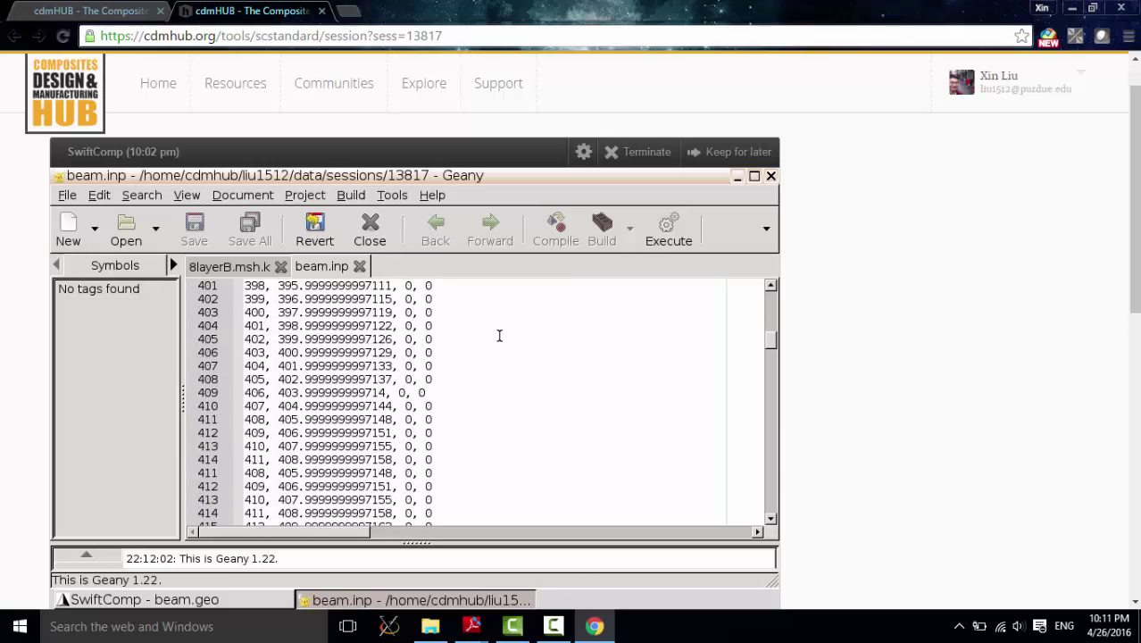
{"action": "scroll", "coordinate": [497, 340], "scroll_direction": "down", "scroll_amount": 20}
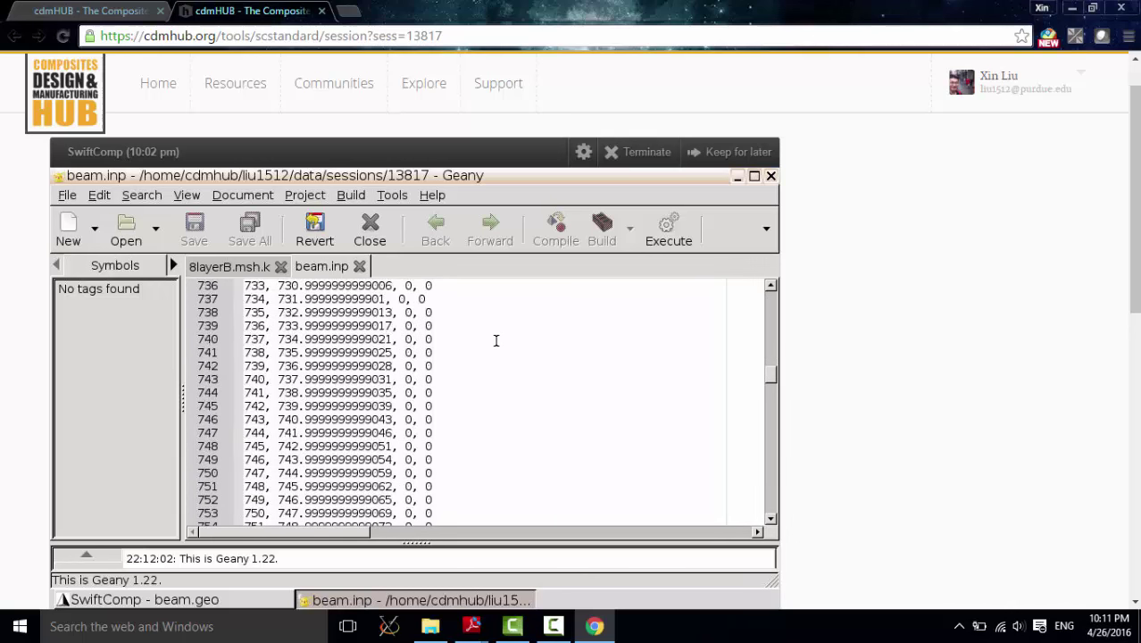
{"action": "scroll", "coordinate": [638, 394], "scroll_direction": "down", "scroll_amount": 20}
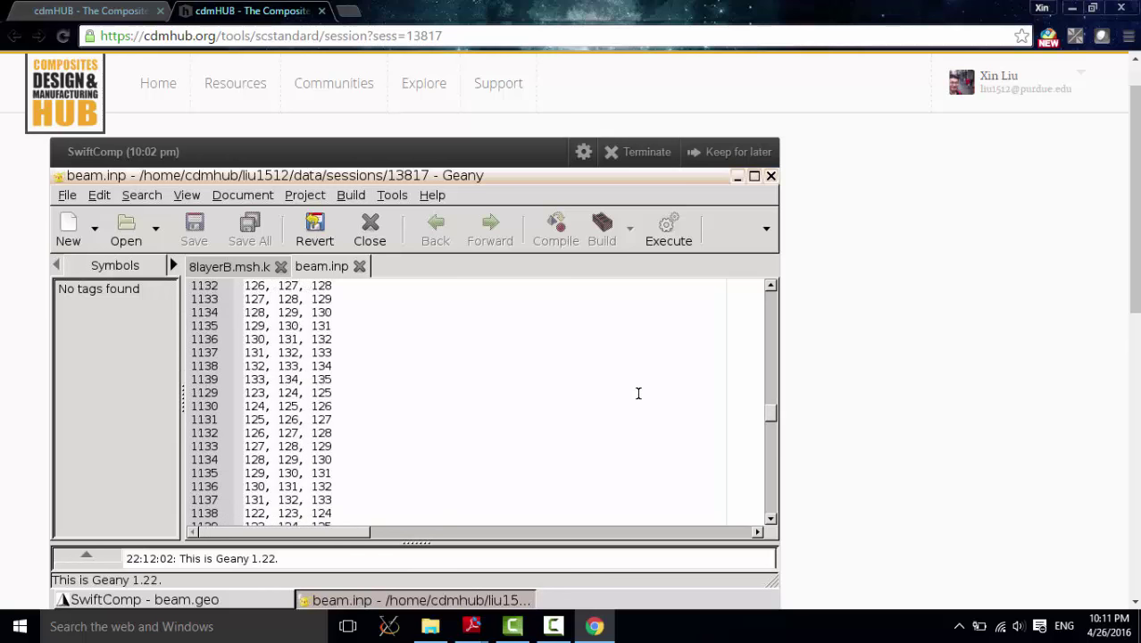
{"action": "scroll", "coordinate": [638, 394], "scroll_direction": "down", "scroll_amount": 20}
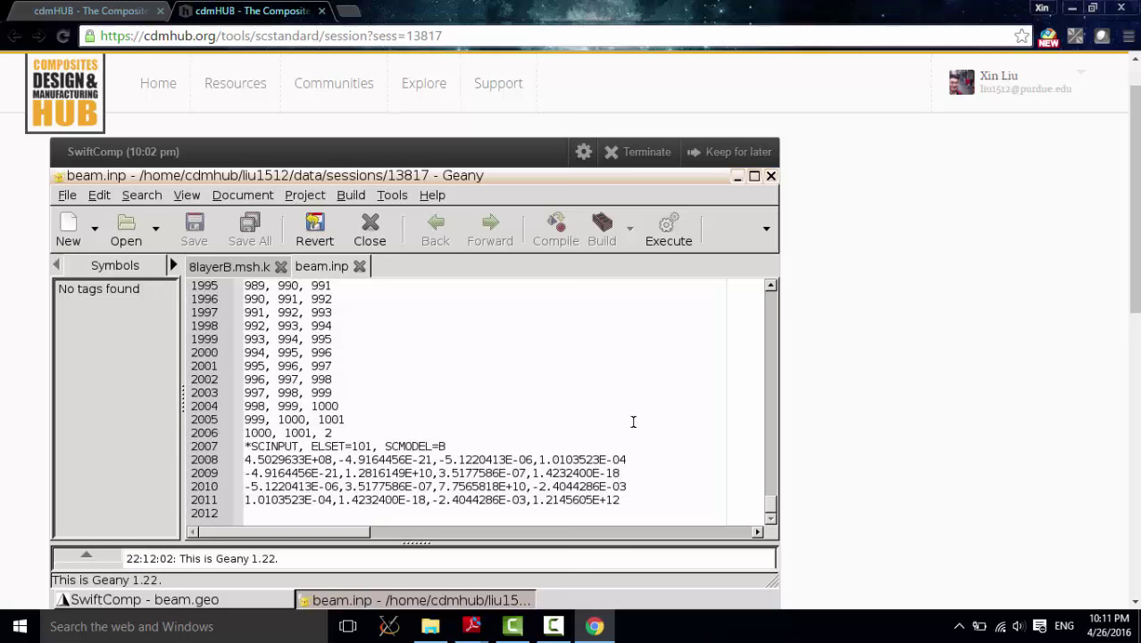
{"action": "left_click", "coordinate": [655, 504]}
{"action": "key", "text": "Return"}
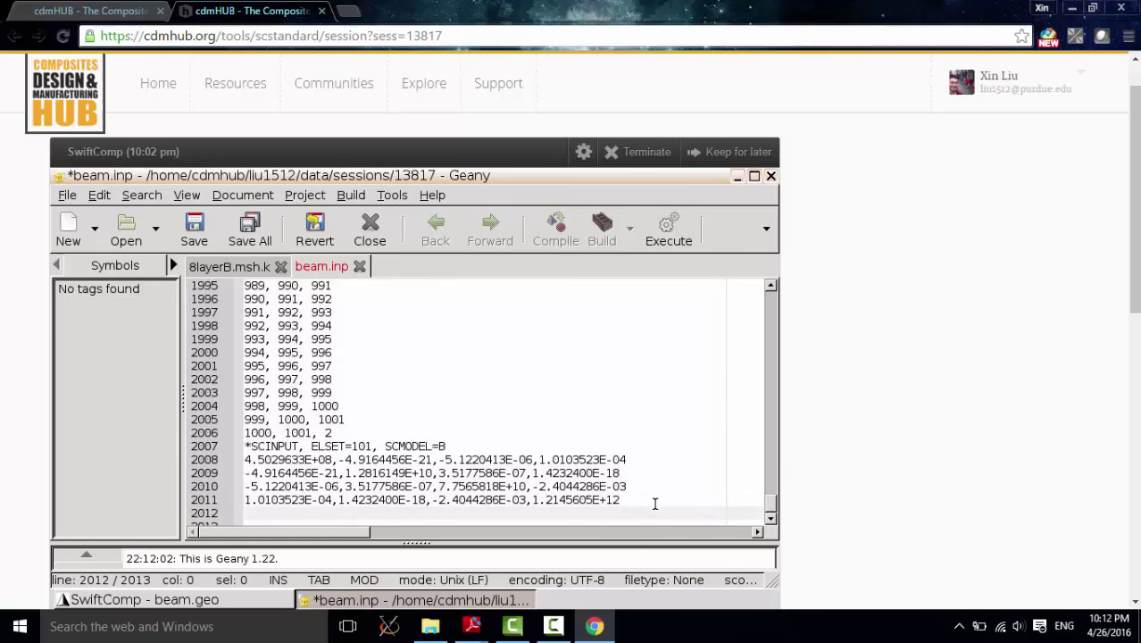
{"action": "type", "text": "*BOUNDARY"}
{"action": "key", "text": "Return"}
{"action": "type", "text": "1,1"}
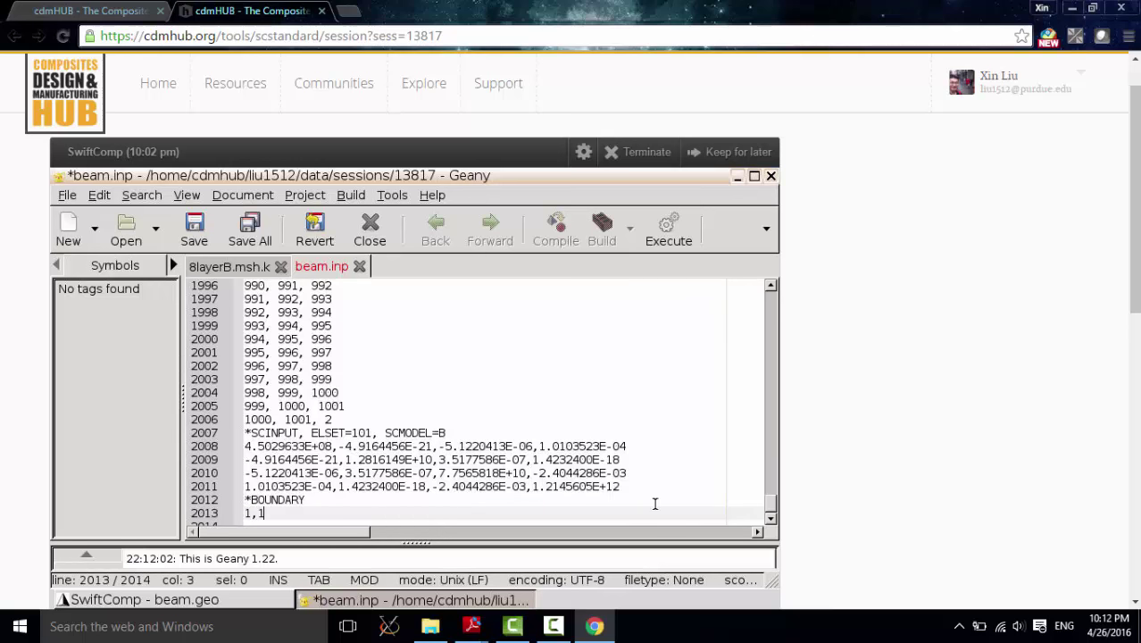
{"action": "type", "text": ",6"}
{"action": "key", "text": "Return"}
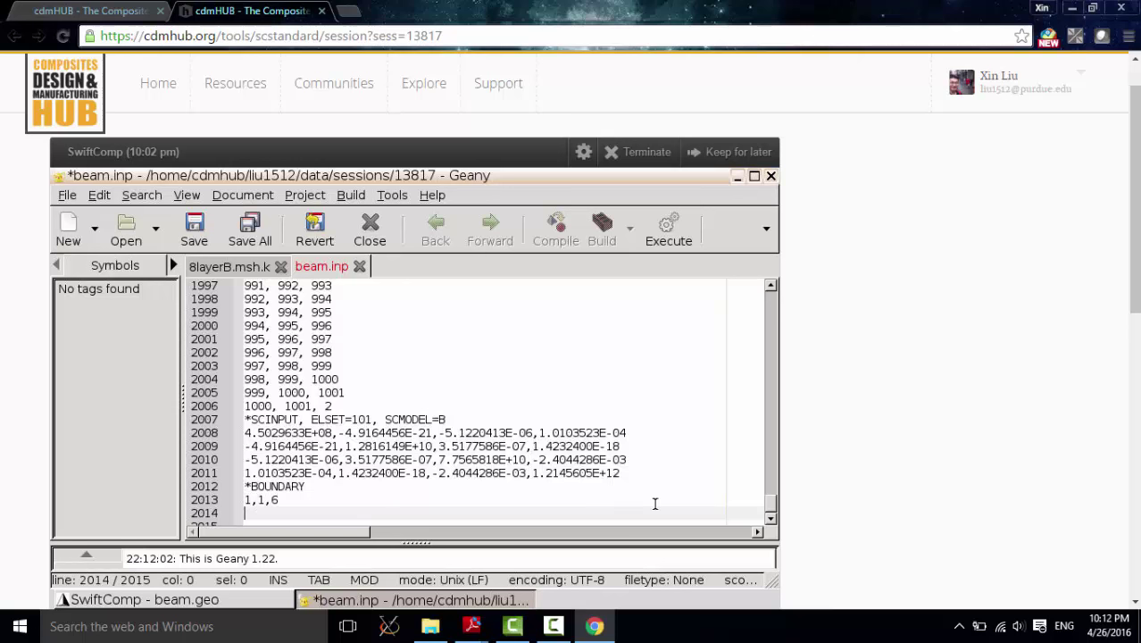
{"action": "type", "text": "*STEP"}
{"action": "key", "text": "Return"}
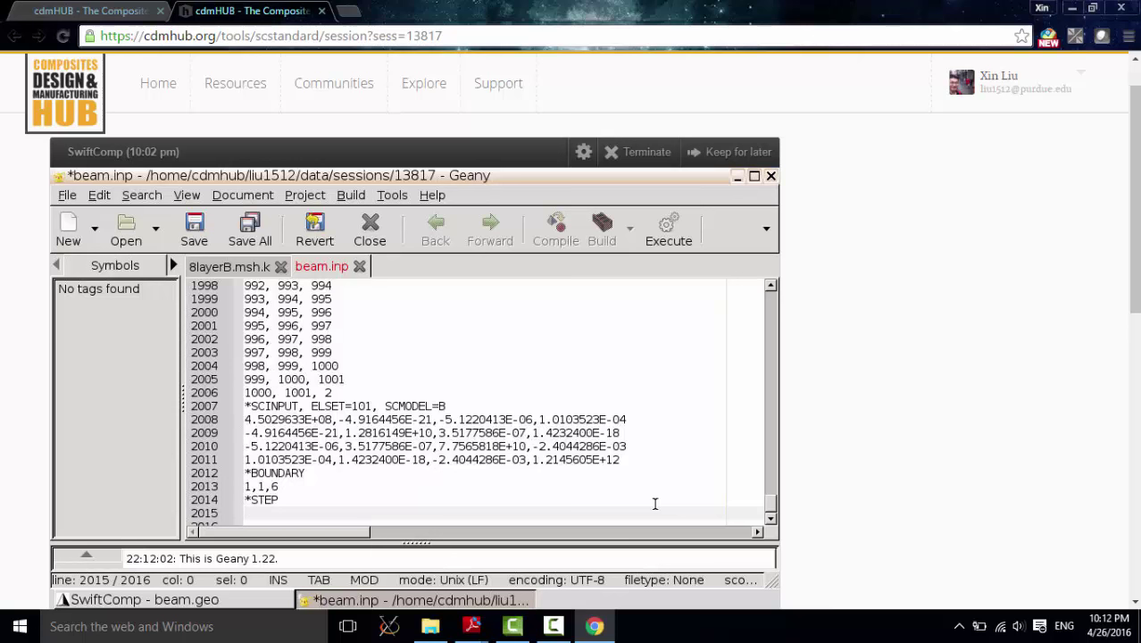
Step: Add *STATIC, *CLOAD with loads 2,1,10000 and 2,5,10000, and *END STEP
{"action": "left_click_drag", "start_coordinate": [280, 488], "coordinate": [248, 474]}
{"action": "left_click", "coordinate": [264, 509]}
{"action": "type", "text": "*STATIC"}
{"action": "key", "text": "Return"}
{"action": "type", "text": "*CL"}
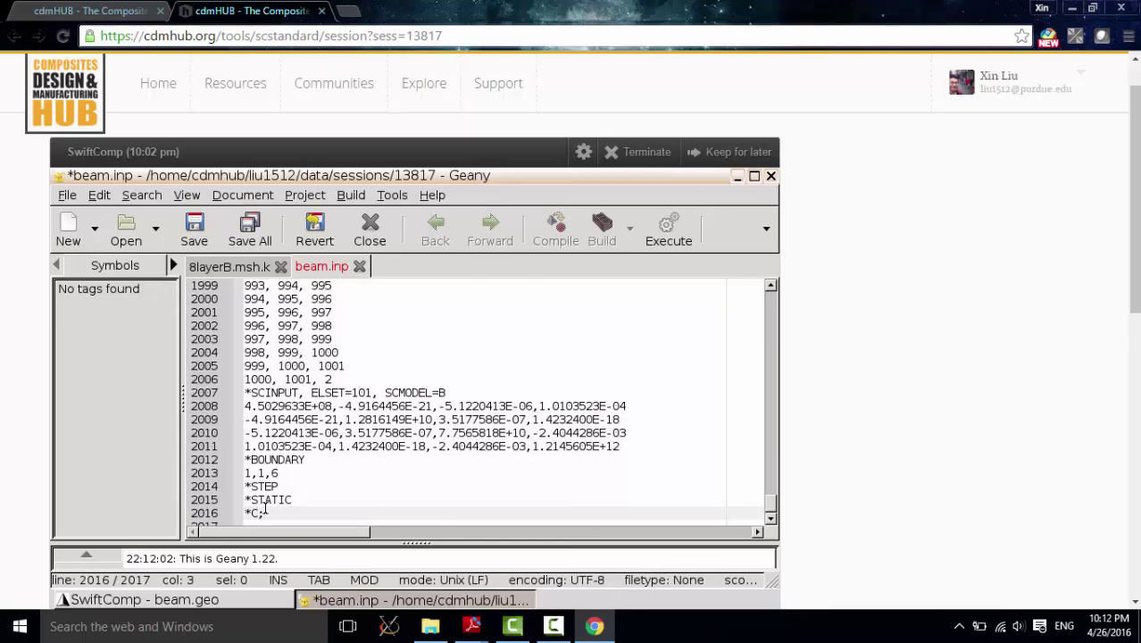
{"action": "key", "text": "BackSpace"}
{"action": "type", "text": "LOAD"}
{"action": "key", "text": "Return"}
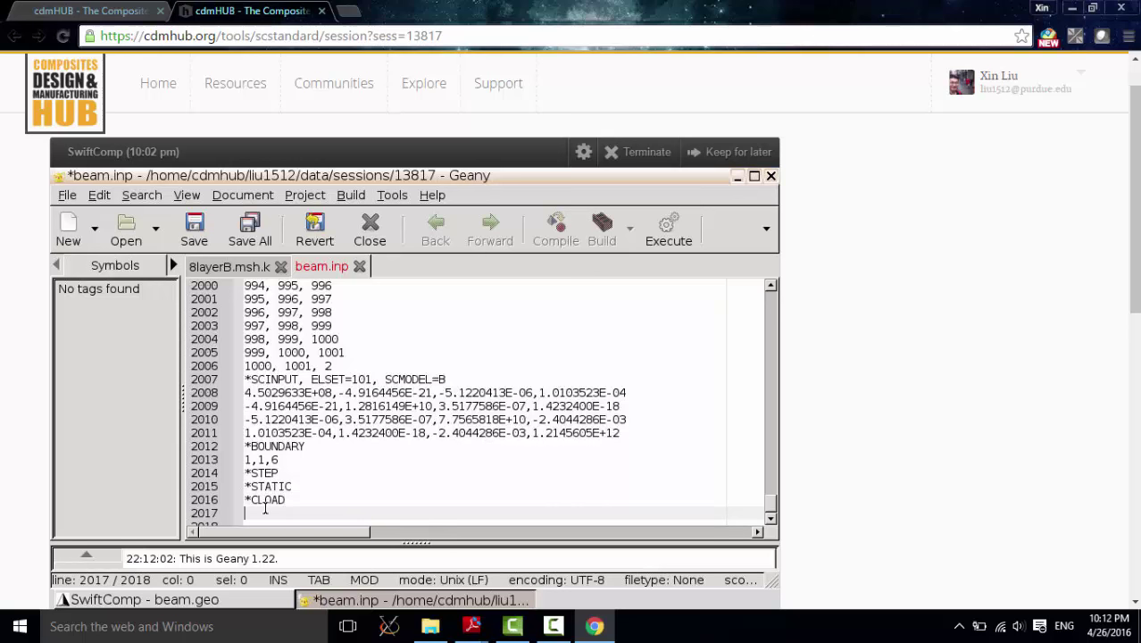
{"action": "type", "text": "2,1,10000"}
{"action": "key", "text": "Return"}
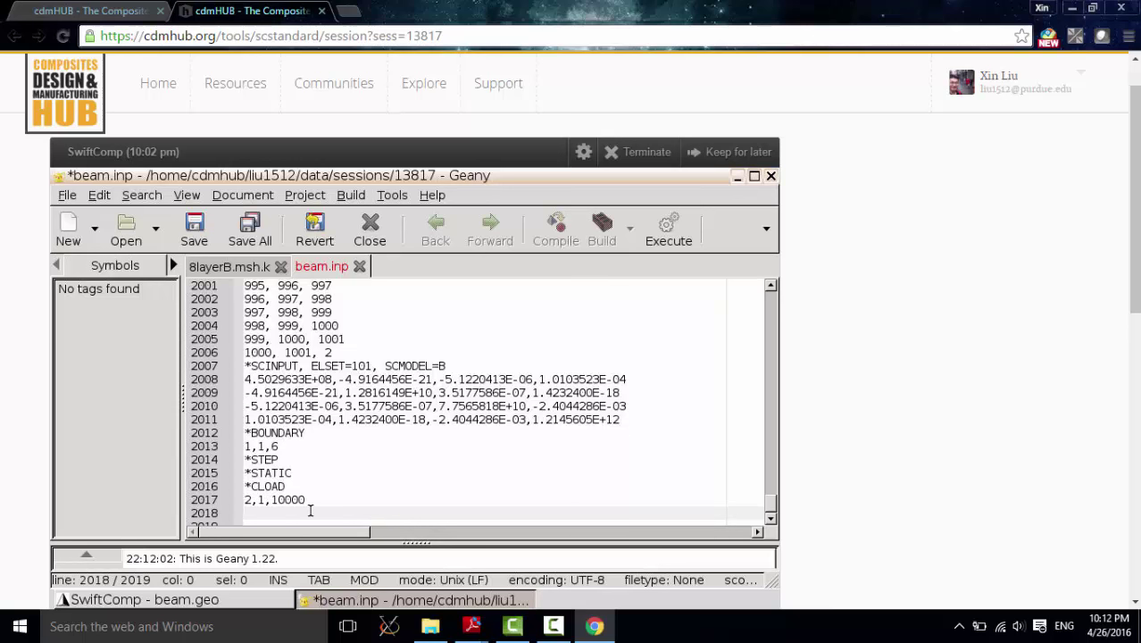
{"action": "type", "text": "2,5,10000"}
{"action": "key", "text": "Return"}
{"action": "type", "text": "*"}
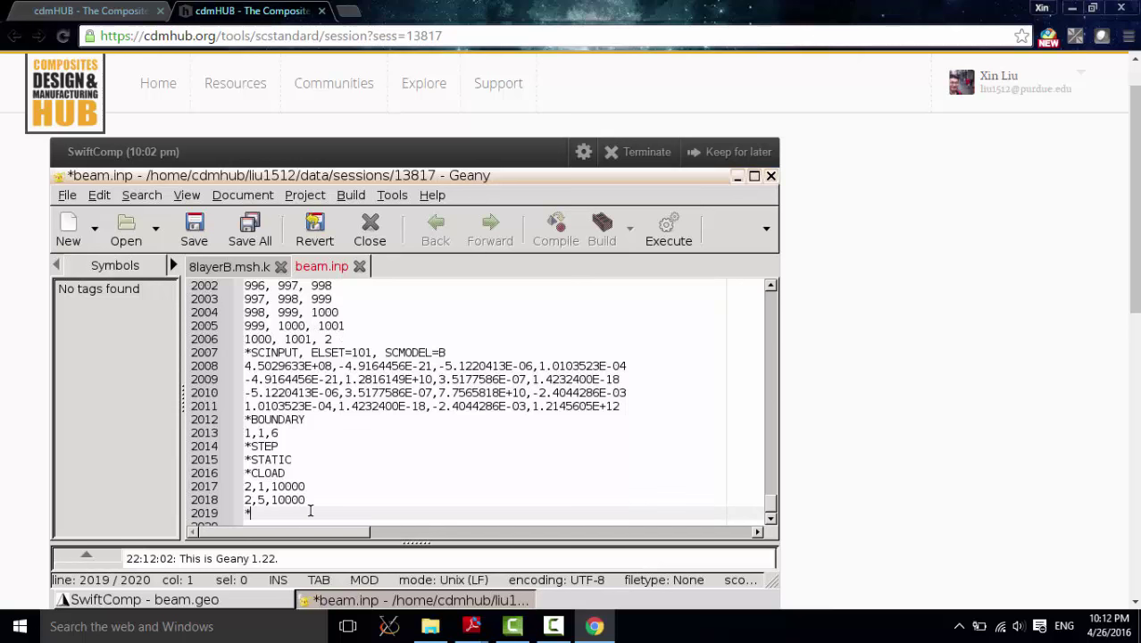
{"action": "type", "text": "END STEP"}
Step: Save beam.inp, review the boundary and load lines, and close Geany
{"action": "key", "text": "ctrl+s"}
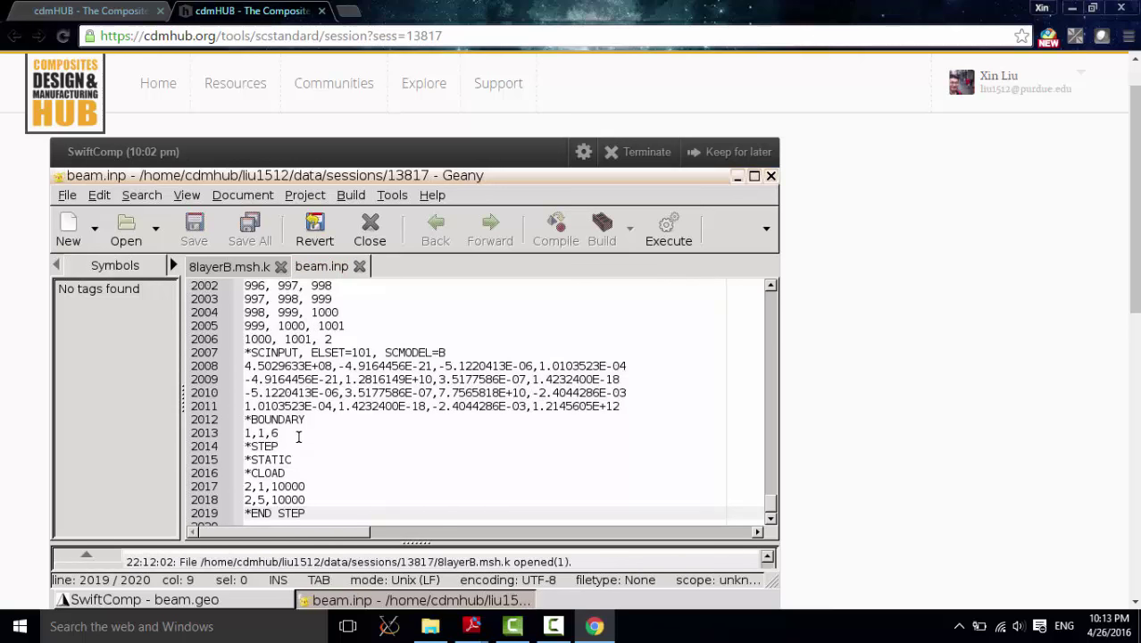
{"action": "left_click_drag", "start_coordinate": [299, 435], "coordinate": [243, 420]}
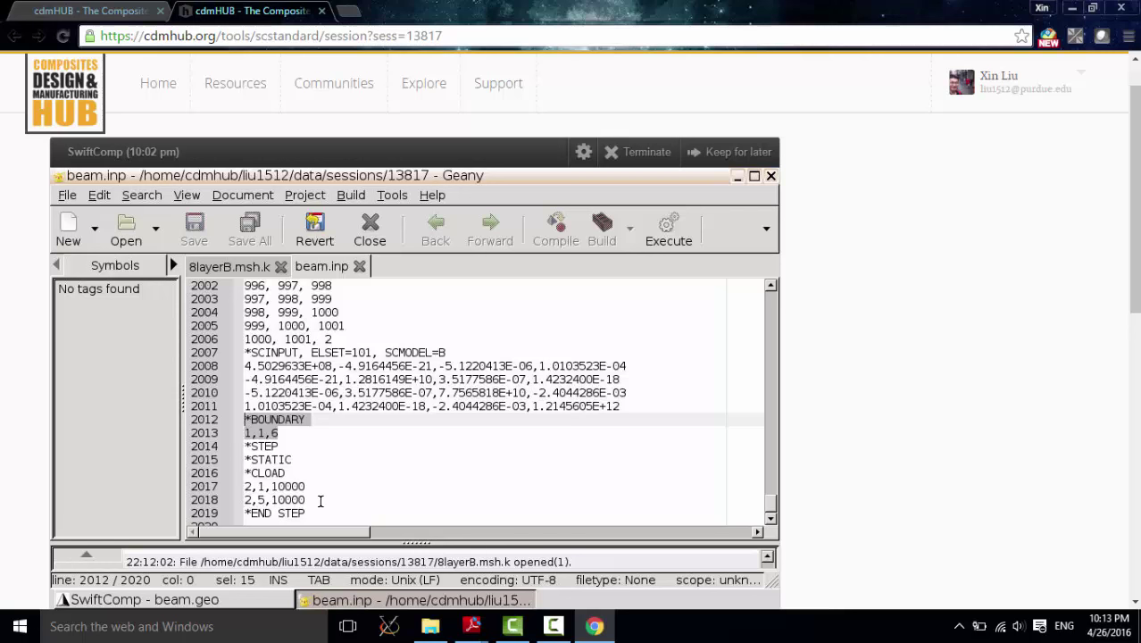
{"action": "left_click_drag", "start_coordinate": [319, 502], "coordinate": [243, 473]}
{"action": "left_click", "coordinate": [355, 474]}
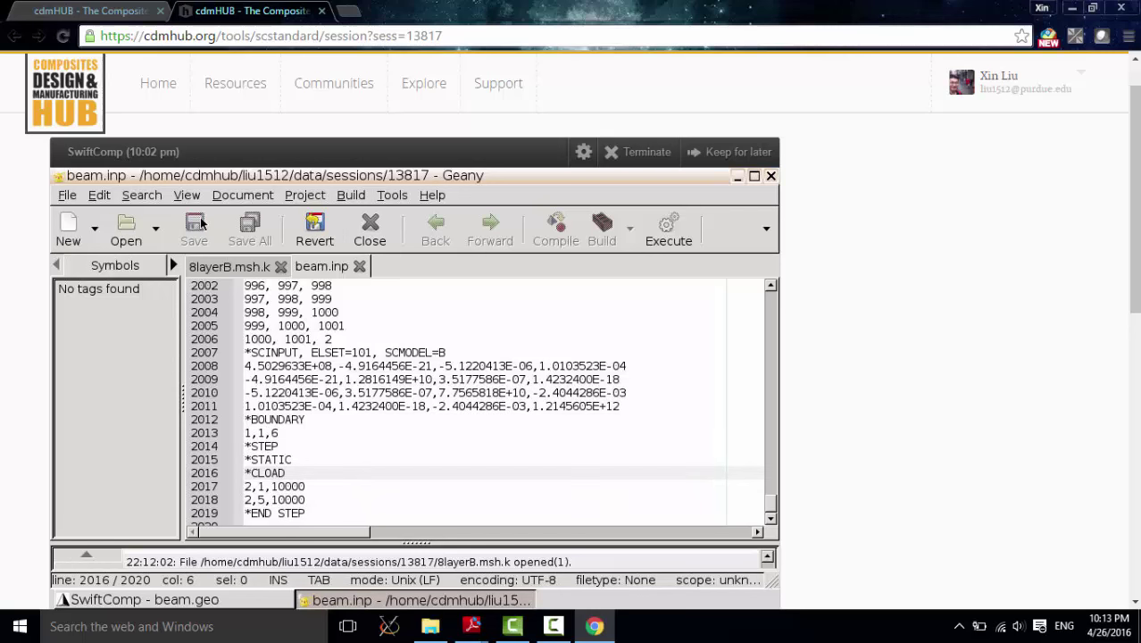
{"action": "left_click", "coordinate": [771, 176]}
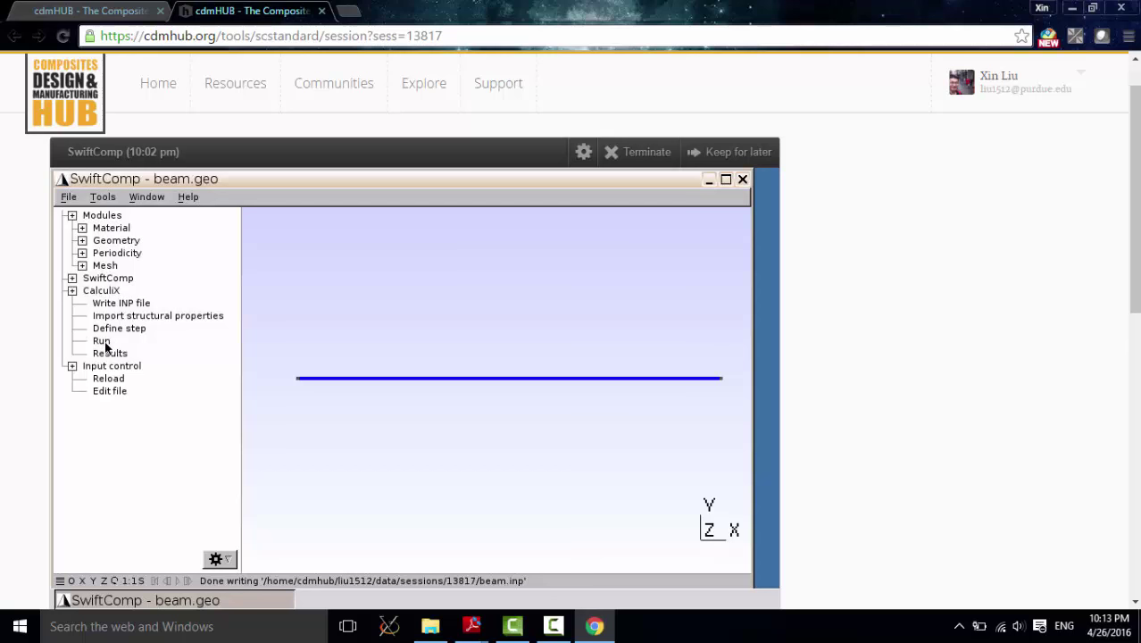
Step: Run the CalculiX job on beam.inp, then open beam_sc.dat to review the U1, U2, U3 nodal displacements
{"action": "double_click", "coordinate": [104, 345]}
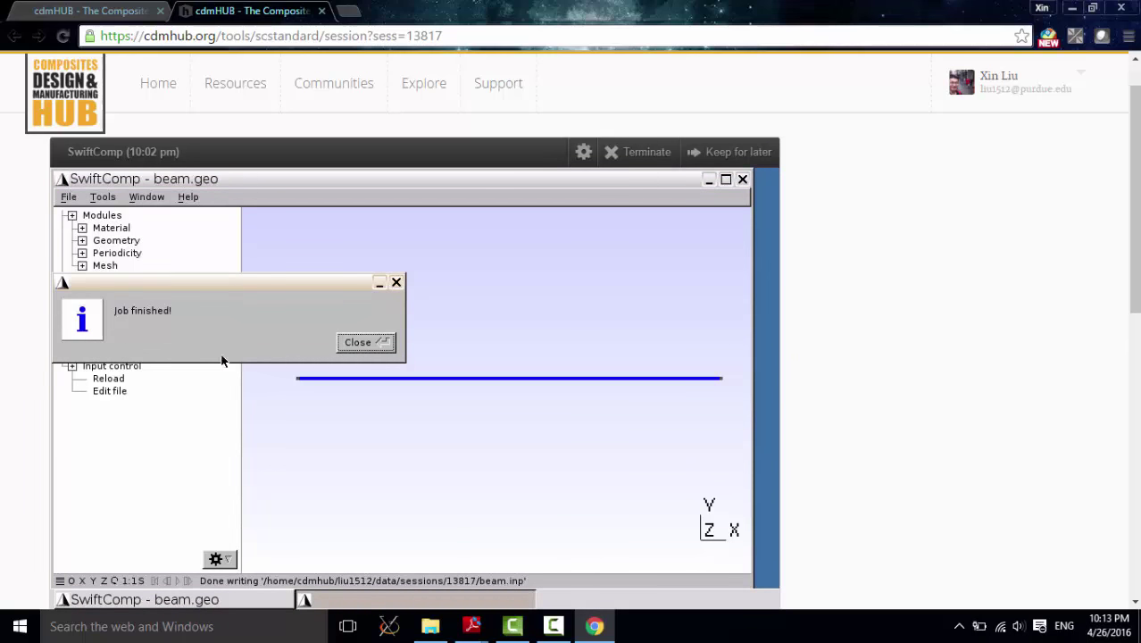
{"action": "left_click", "coordinate": [362, 343]}
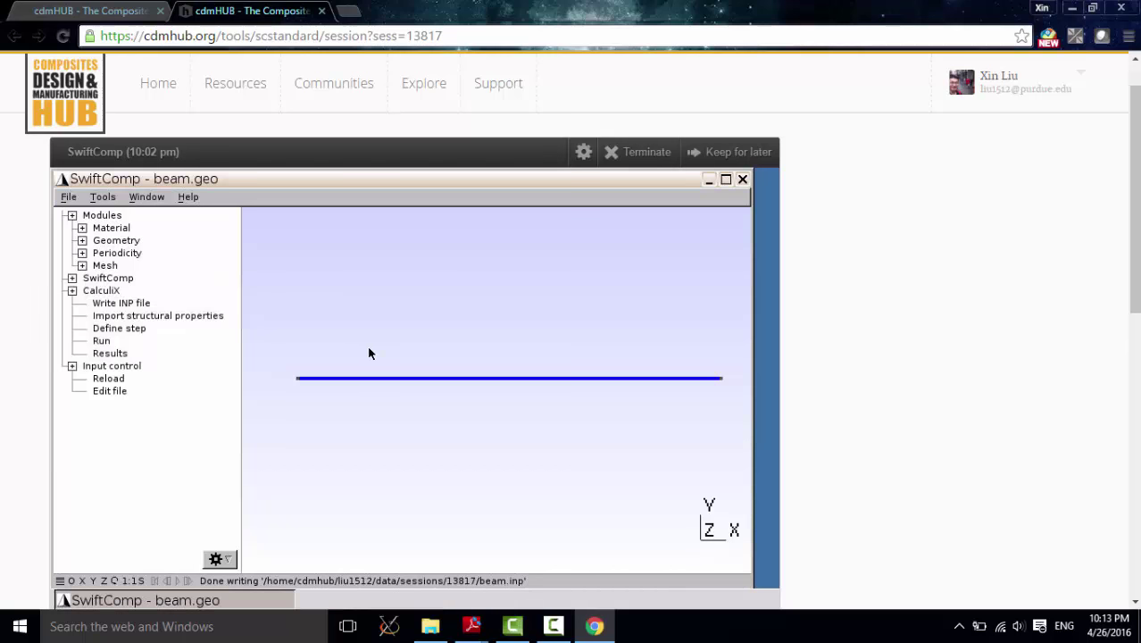
{"action": "left_click", "coordinate": [110, 352]}
{"action": "scroll", "coordinate": [601, 333], "scroll_direction": "down", "scroll_amount": 5}
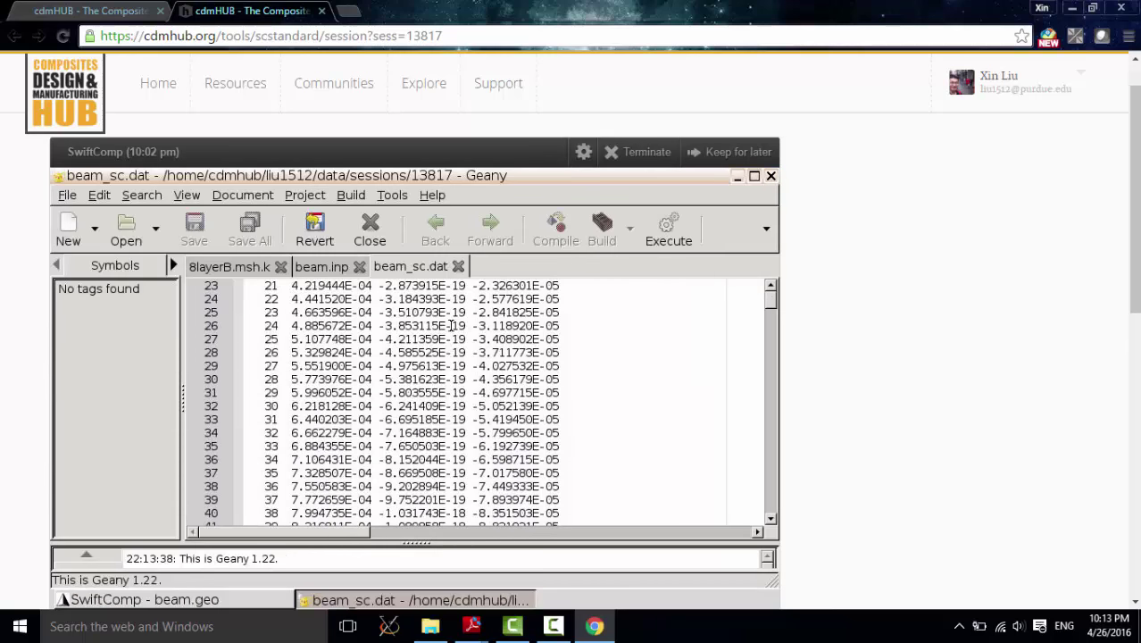
{"action": "scroll", "coordinate": [601, 333], "scroll_direction": "up", "scroll_amount": 5}
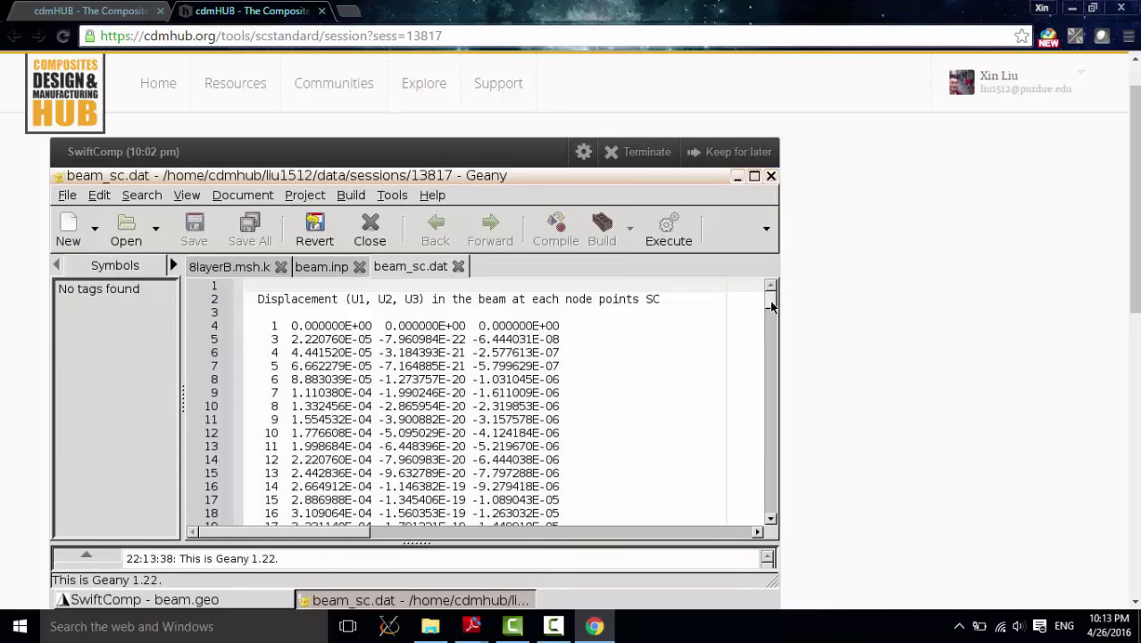
{"action": "left_click_drag", "start_coordinate": [770, 299], "coordinate": [382, 301]}
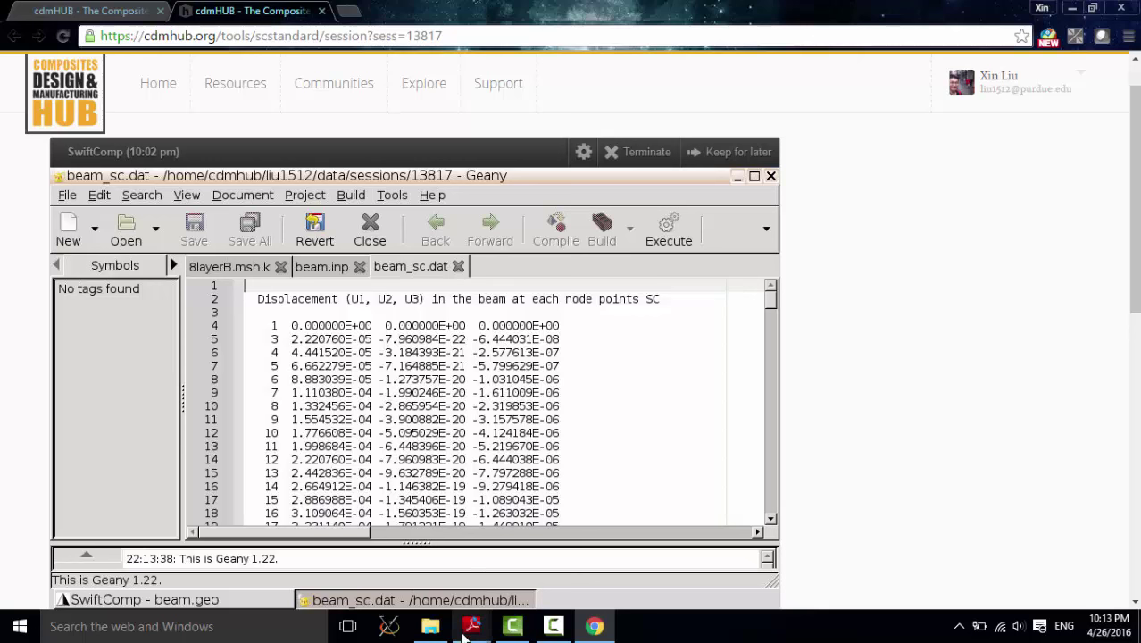
{"action": "left_click", "coordinate": [472, 625]}
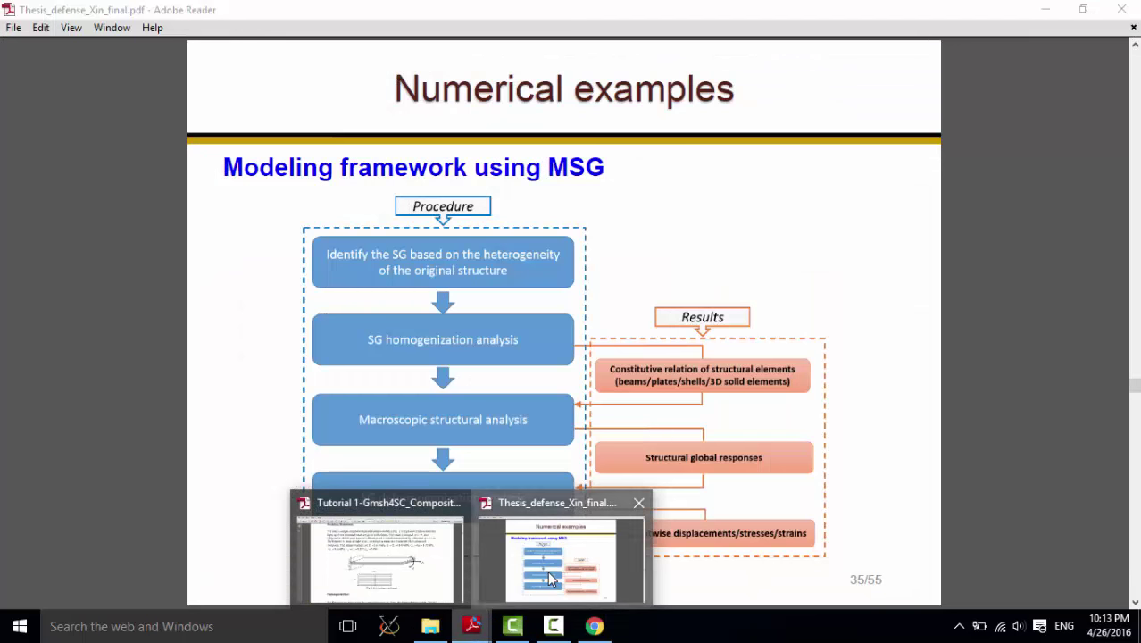
{"action": "left_click", "coordinate": [547, 571]}
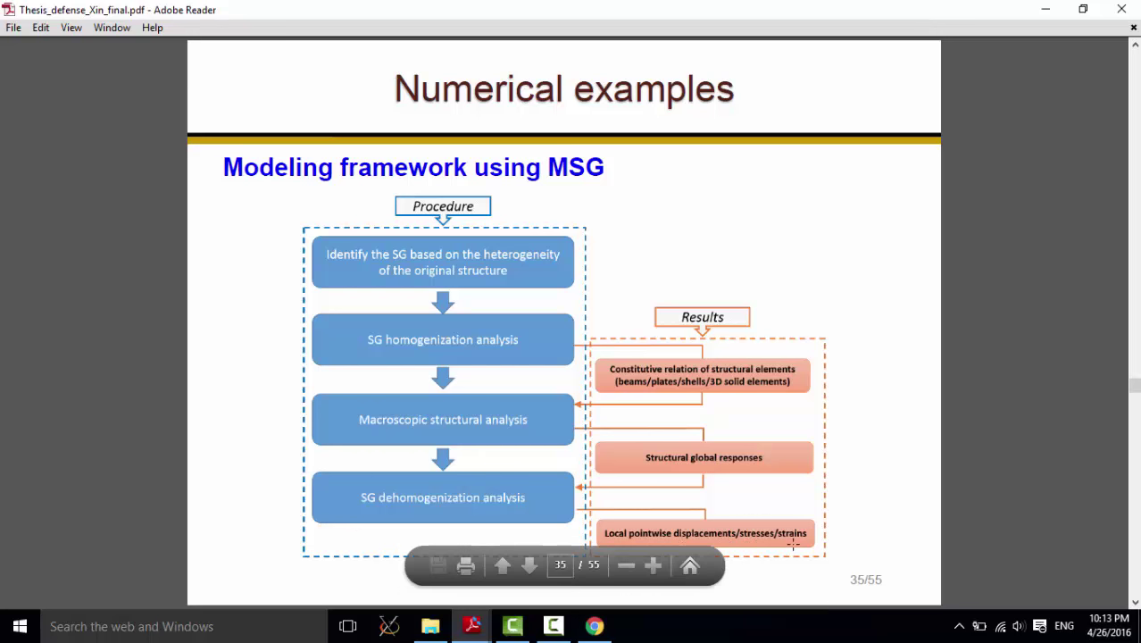
{"action": "left_click", "coordinate": [1046, 10]}
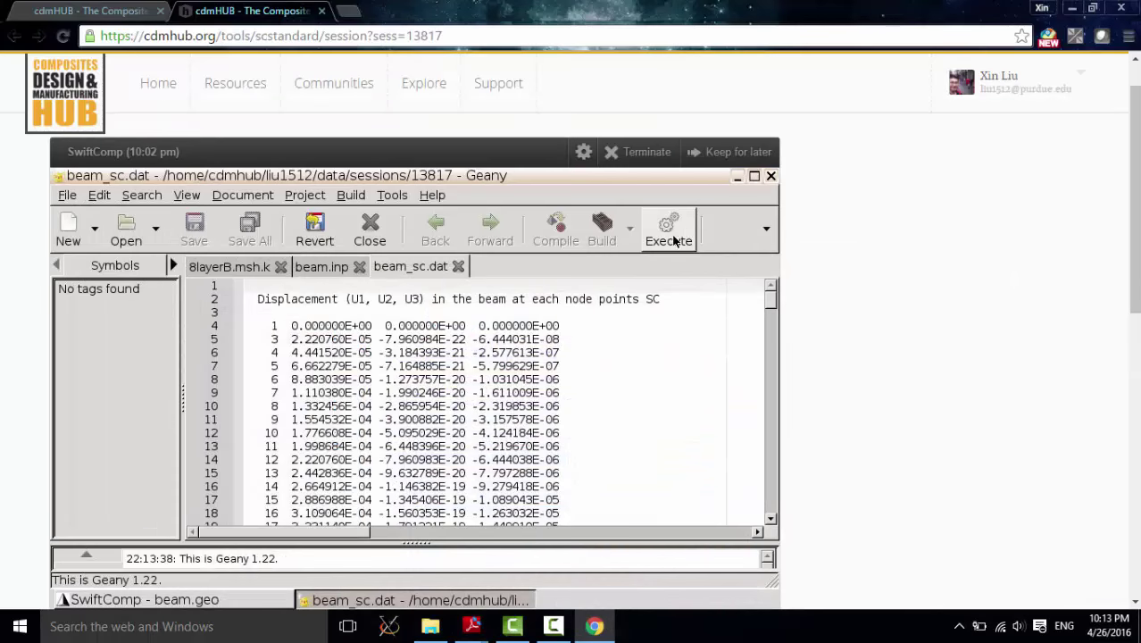
Step: Close the results file and open the 8-layer cross-section 8layerB.geo
{"action": "left_click", "coordinate": [772, 177]}
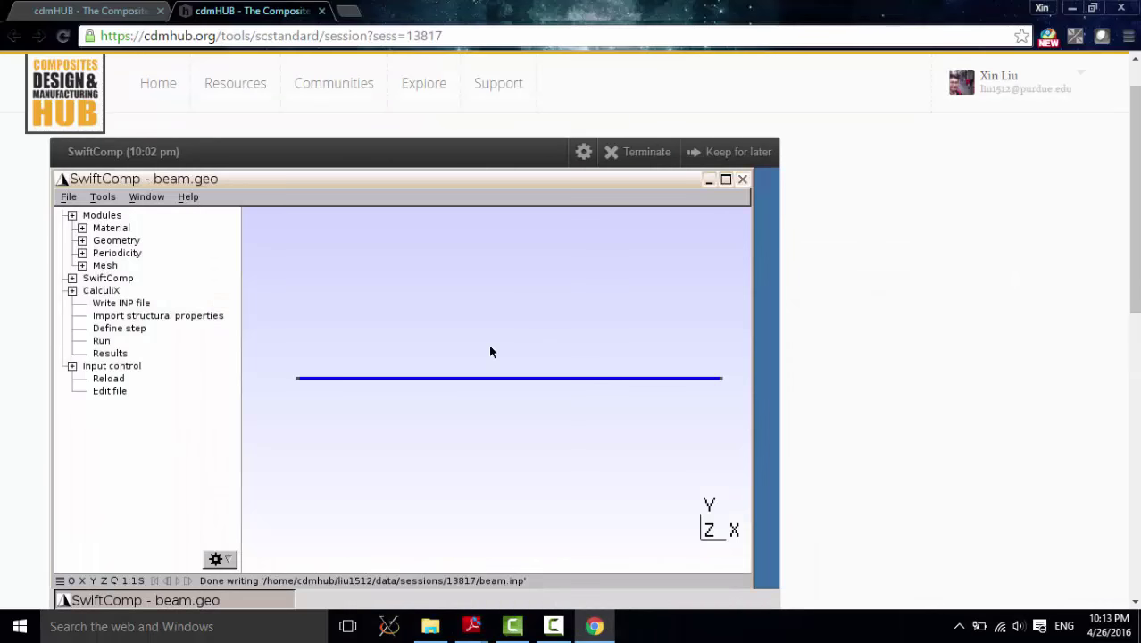
{"action": "left_click", "coordinate": [67, 197]}
{"action": "left_click", "coordinate": [74, 229]}
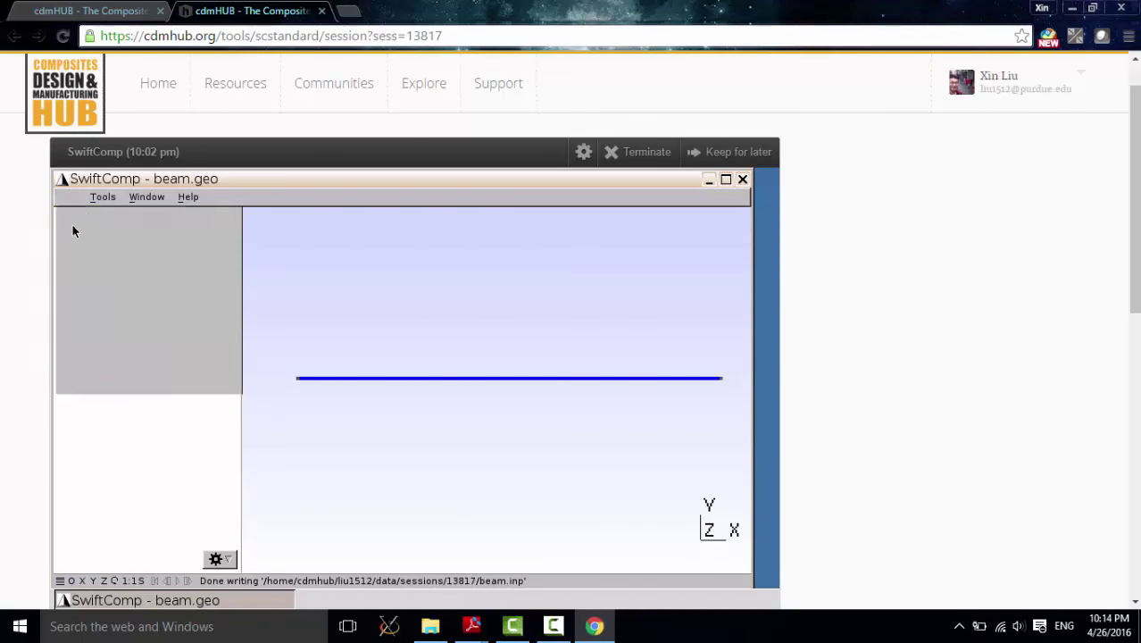
{"action": "left_click", "coordinate": [152, 294]}
{"action": "scroll", "coordinate": [152, 287], "scroll_direction": "up", "scroll_amount": 3}
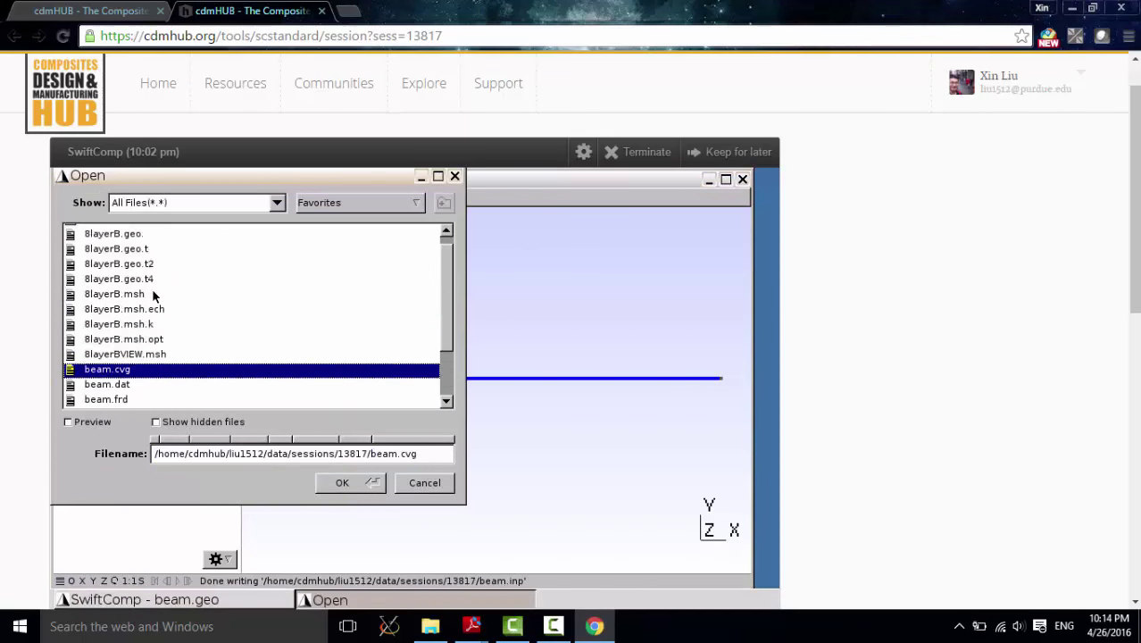
{"action": "left_click", "coordinate": [134, 244]}
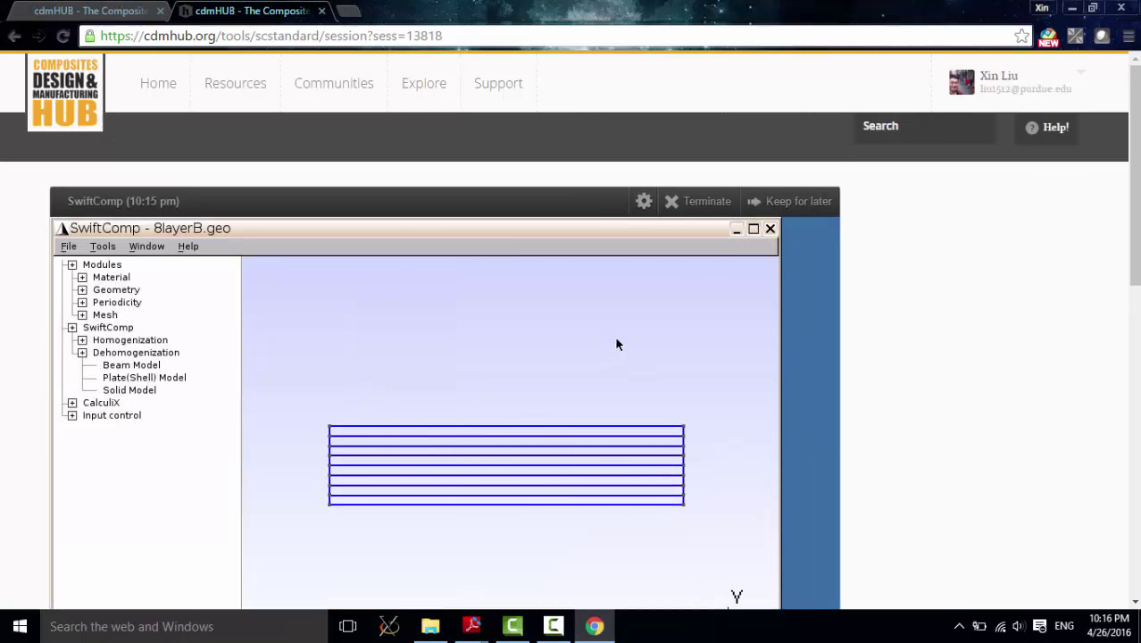
{"action": "scroll", "coordinate": [1138, 265], "scroll_direction": "down", "scroll_amount": 2}
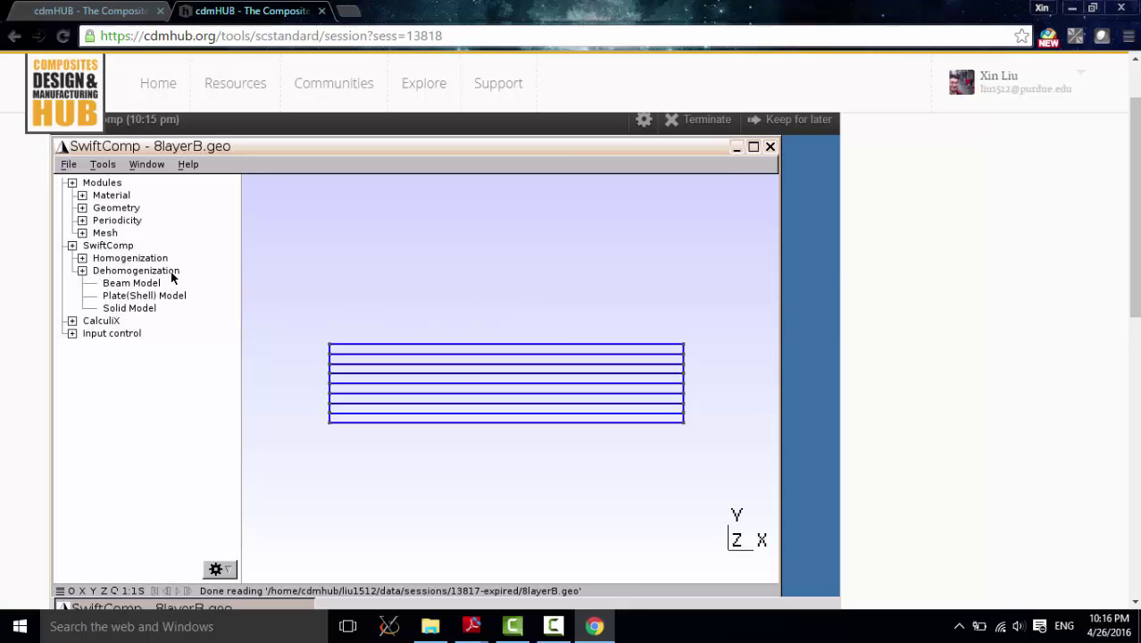
Step: Bring up the Beam Model dehomogenization parameters window and move it up and left
{"action": "left_click", "coordinate": [143, 287]}
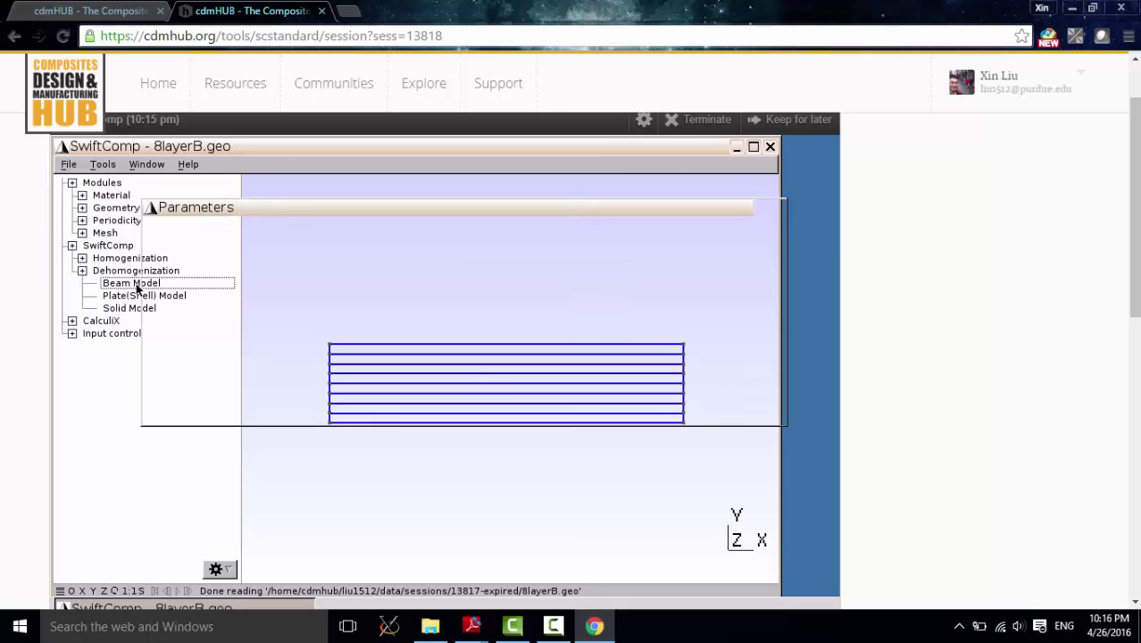
{"action": "left_click_drag", "start_coordinate": [272, 215], "coordinate": [235, 205]}
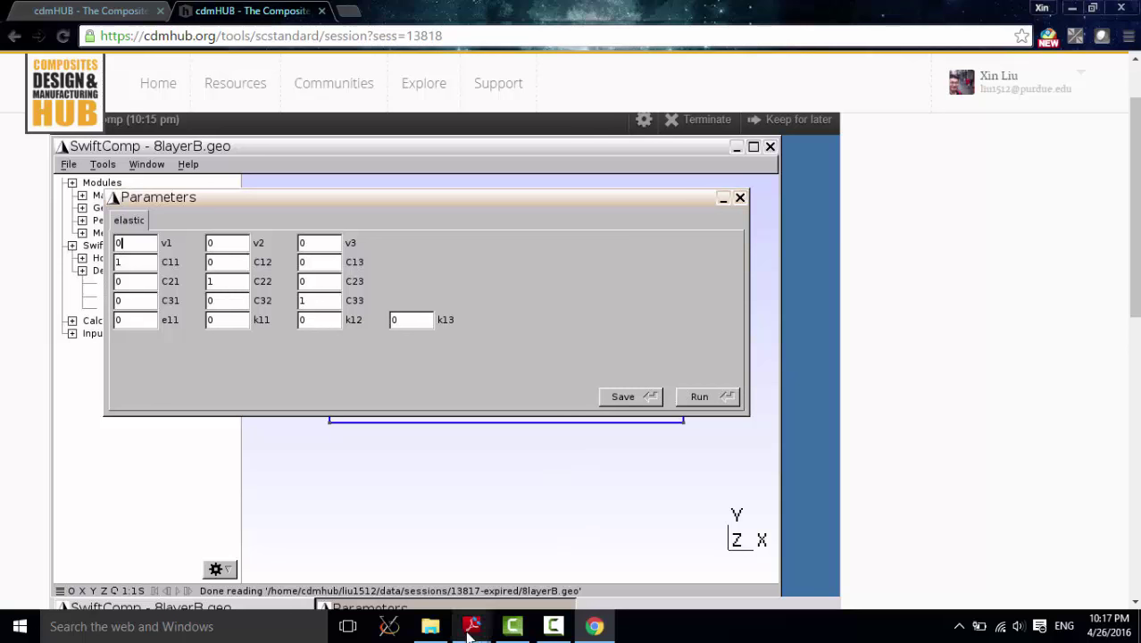
{"action": "mouse_move", "coordinate": [472, 626]}
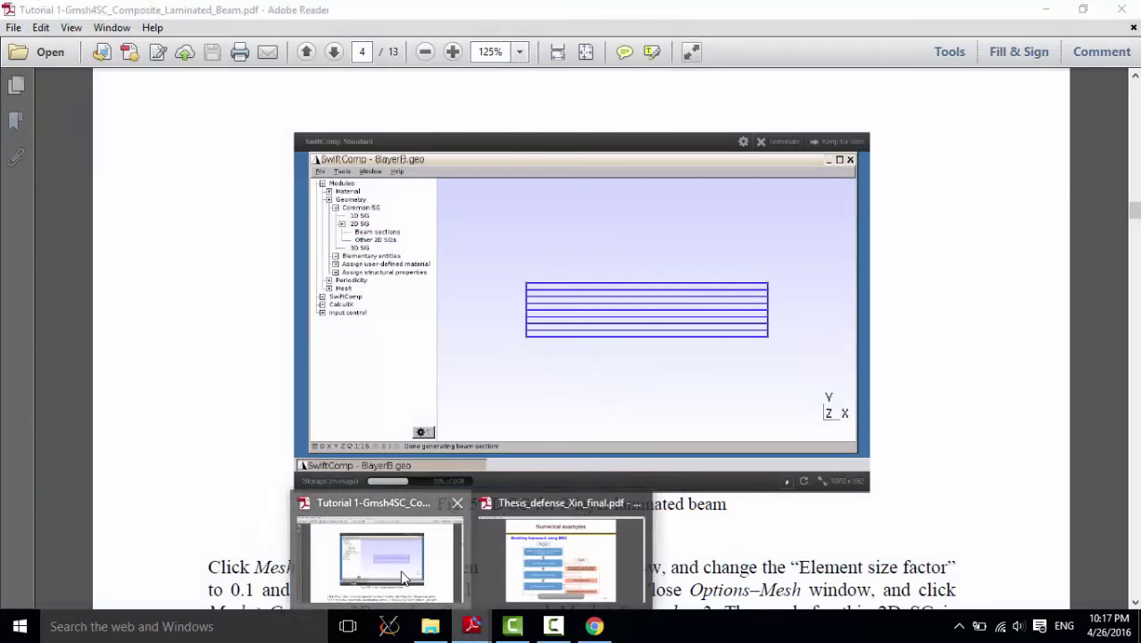
{"action": "left_click", "coordinate": [401, 579]}
{"action": "scroll", "coordinate": [645, 326], "scroll_direction": "down", "scroll_amount": 12}
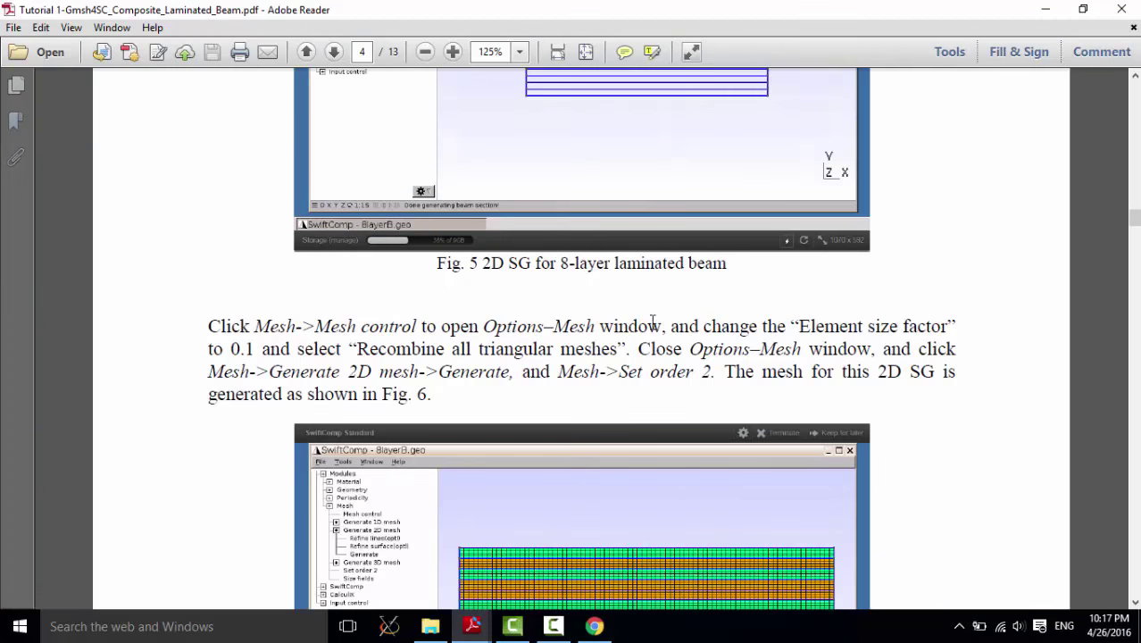
{"action": "left_click_drag", "start_coordinate": [1134, 232], "coordinate": [1132, 360]}
{"action": "scroll", "coordinate": [355, 356], "scroll_direction": "down", "scroll_amount": 1}
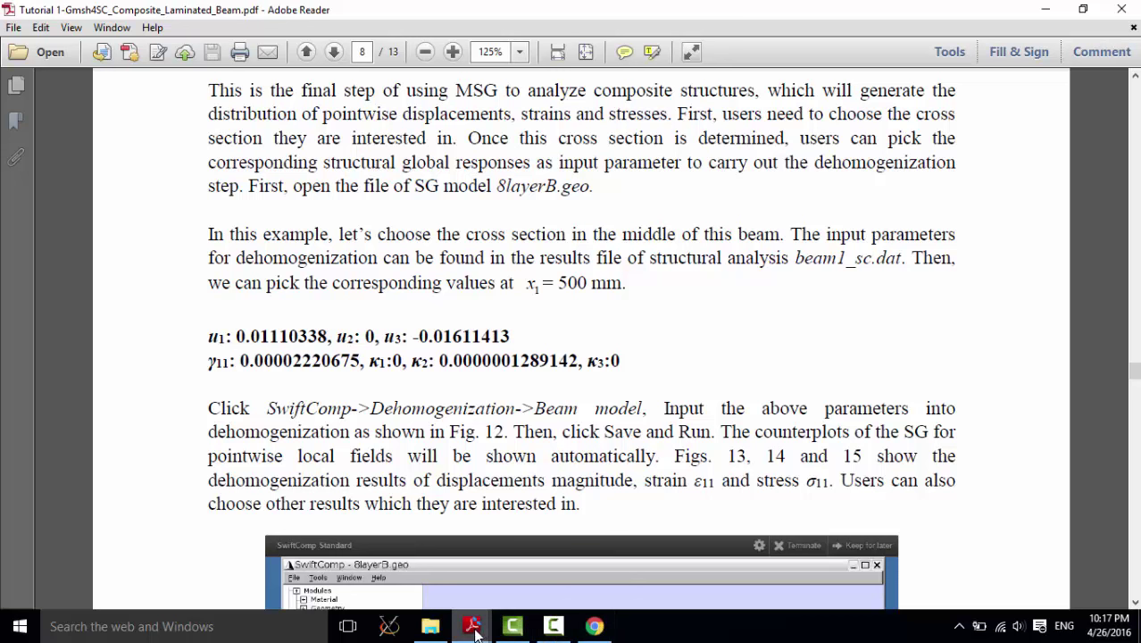
{"action": "mouse_move", "coordinate": [595, 628]}
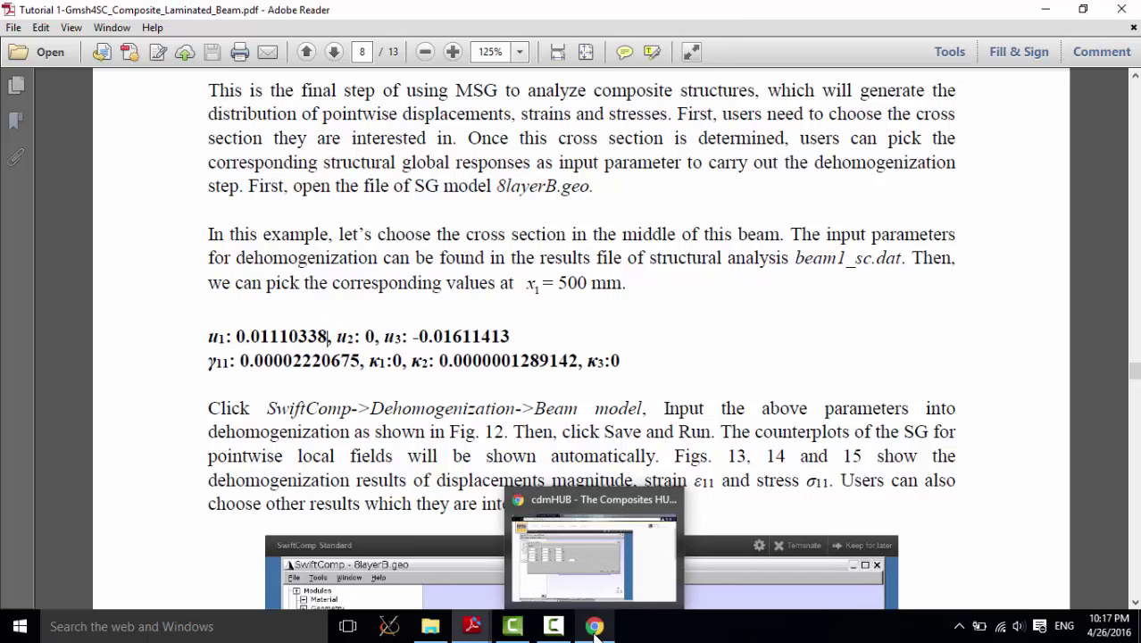
{"action": "left_click", "coordinate": [595, 628]}
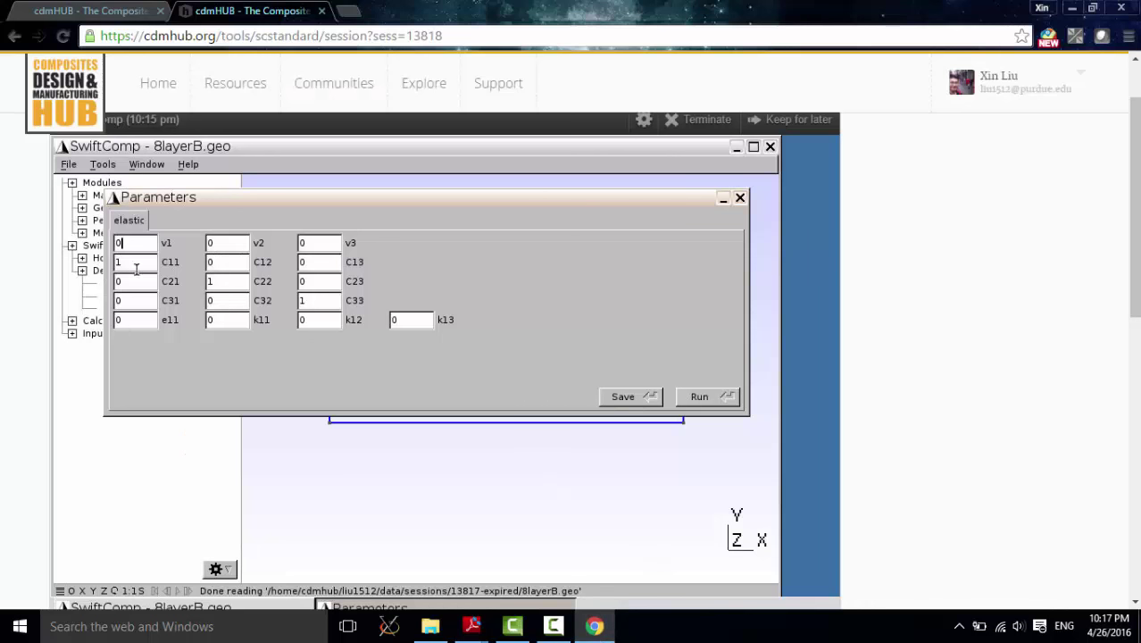
Step: Enter v1 0.01110338, v3 -0.01611413, e11 0.00002220675 and k12 0.0000001289142
{"action": "double_click", "coordinate": [115, 243]}
{"action": "type", "text": "338"}
{"action": "left_click", "coordinate": [315, 242]}
{"action": "double_click", "coordinate": [314, 242]}
{"action": "type", "text": "-0.01"}
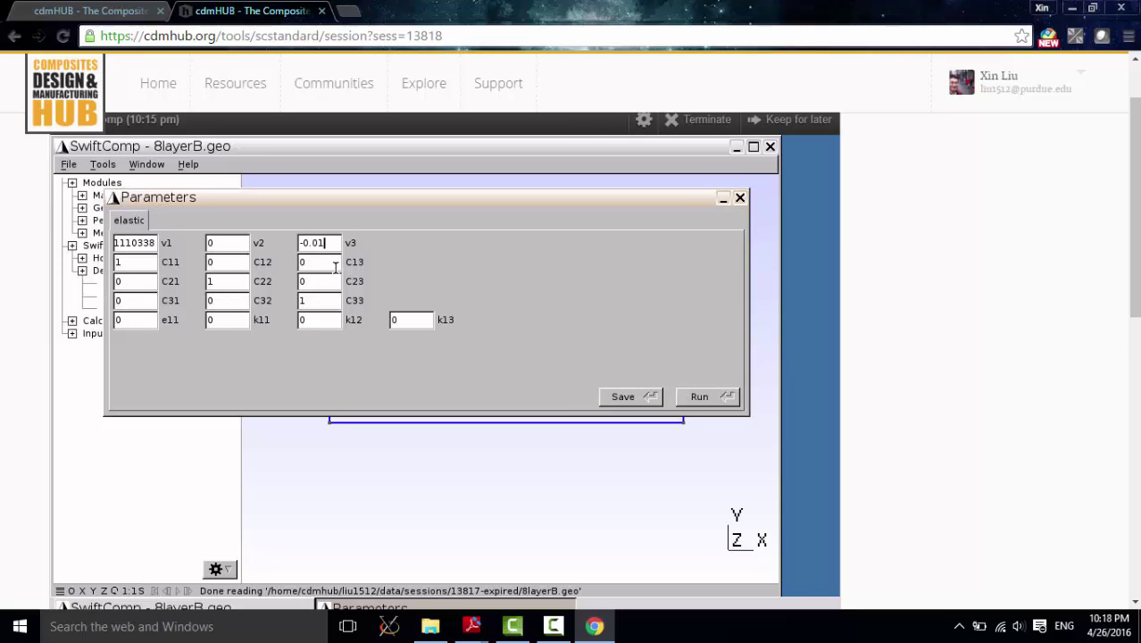
{"action": "type", "text": "611413"}
{"action": "double_click", "coordinate": [119, 322]}
{"action": "type", "text": "0.00002"}
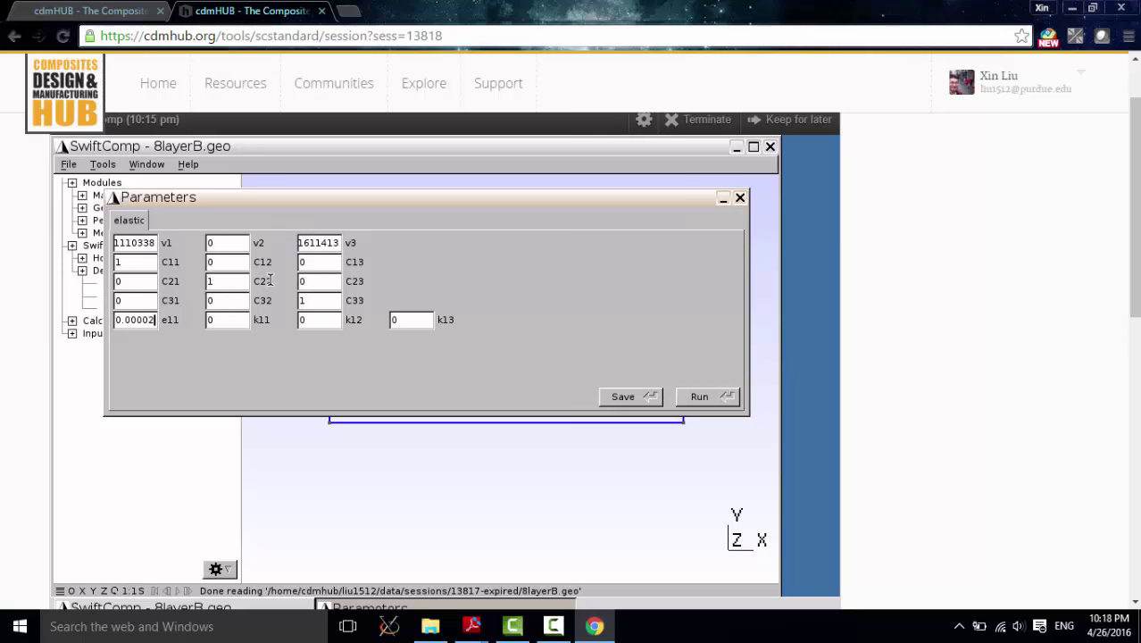
{"action": "type", "text": "2220675"}
{"action": "double_click", "coordinate": [292, 327]}
{"action": "type", "text": "0.00000"}
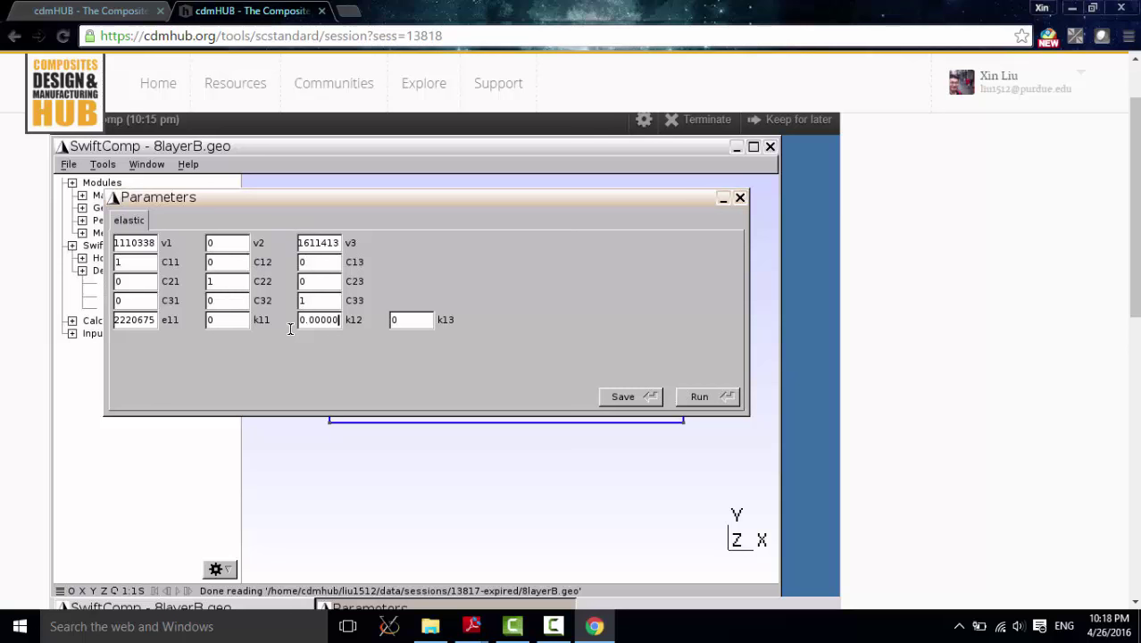
{"action": "type", "text": "0"}
{"action": "type", "text": "1289142"}
Step: Verify the full k12, e11, v1 and v3 values, then save the dehomogenization inputs
{"action": "key", "text": "shift+Home"}
{"action": "left_click_drag", "start_coordinate": [158, 321], "coordinate": [85, 323]}
{"action": "left_click_drag", "start_coordinate": [141, 246], "coordinate": [93, 255]}
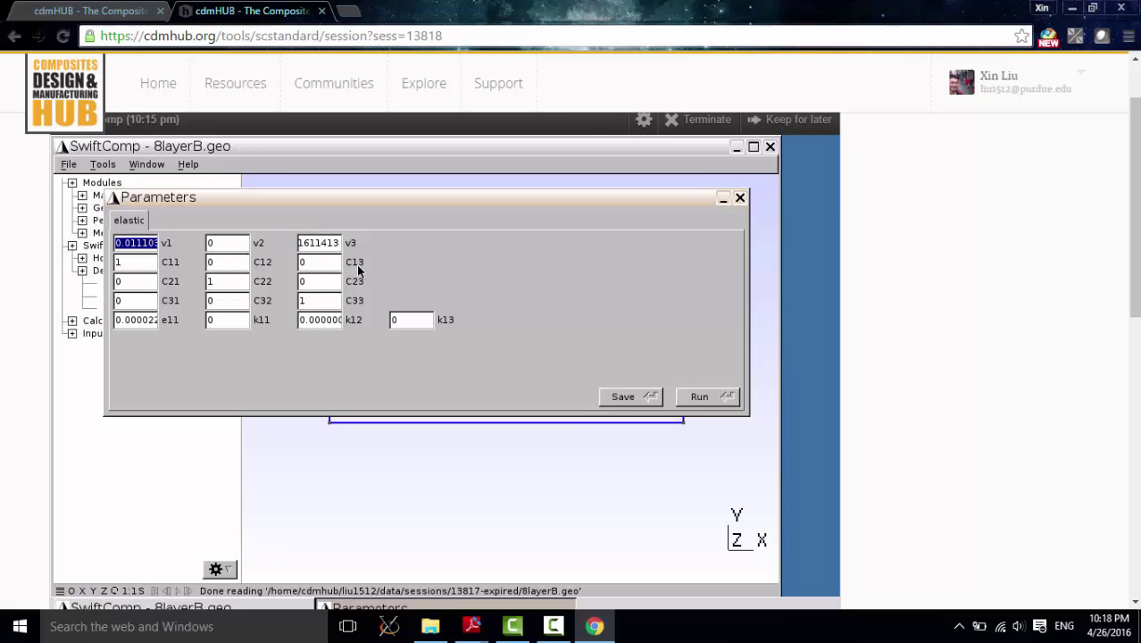
{"action": "left_click_drag", "start_coordinate": [324, 247], "coordinate": [267, 254]}
{"action": "left_click", "coordinate": [614, 401]}
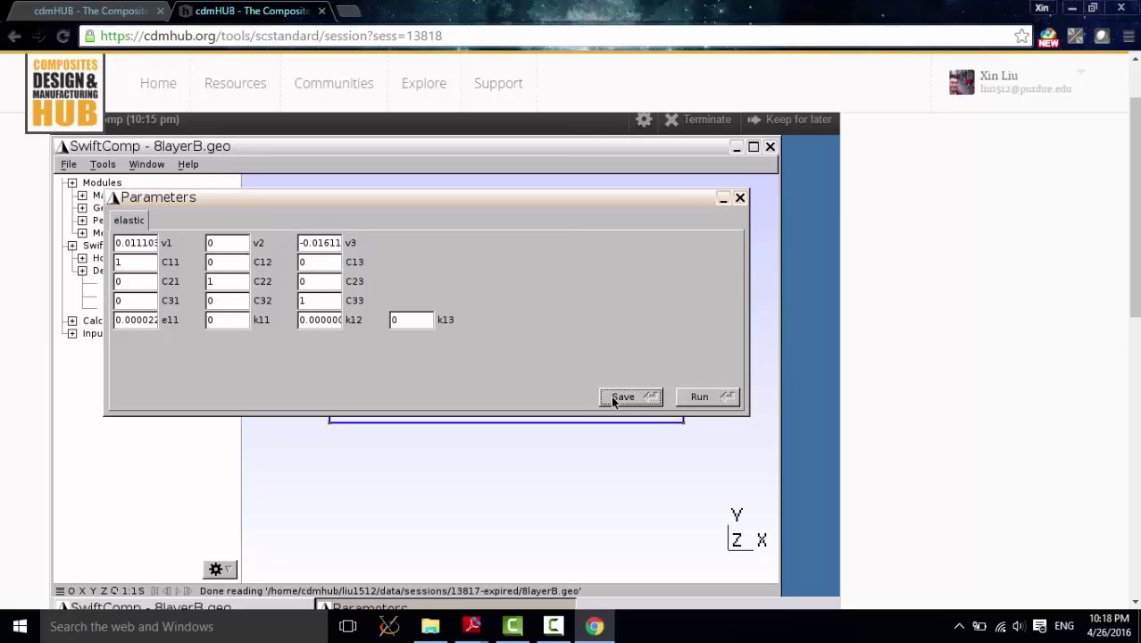
Step: Run the beam dehomogenization and cycle through the U1, U2, U3, E11 and S11 contour plots
{"action": "left_click", "coordinate": [710, 402]}
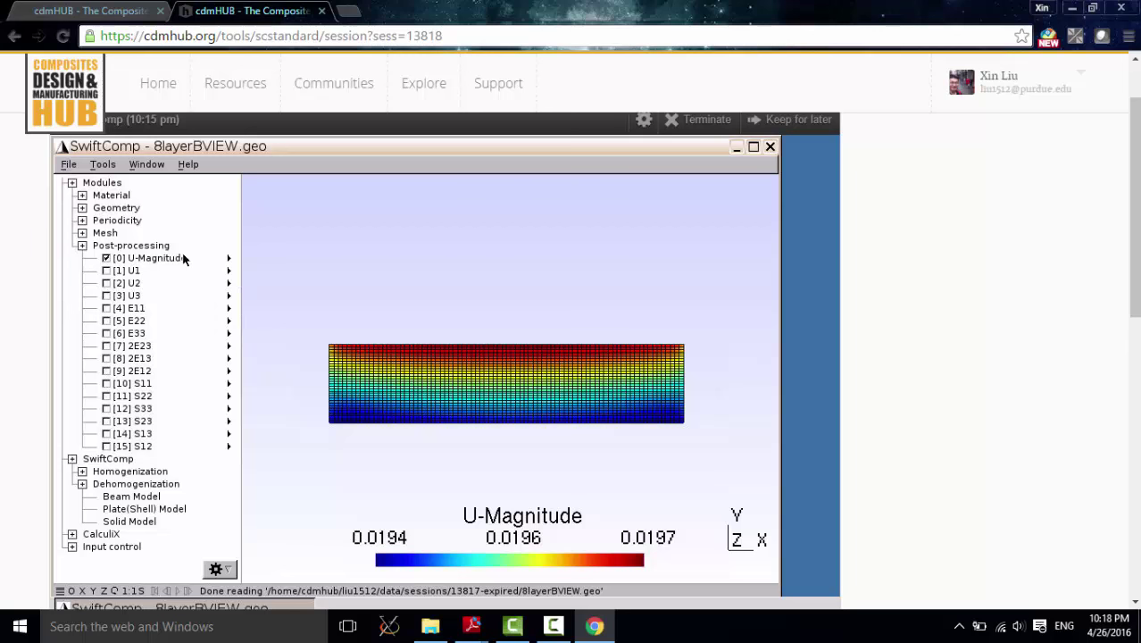
{"action": "left_click", "coordinate": [106, 270]}
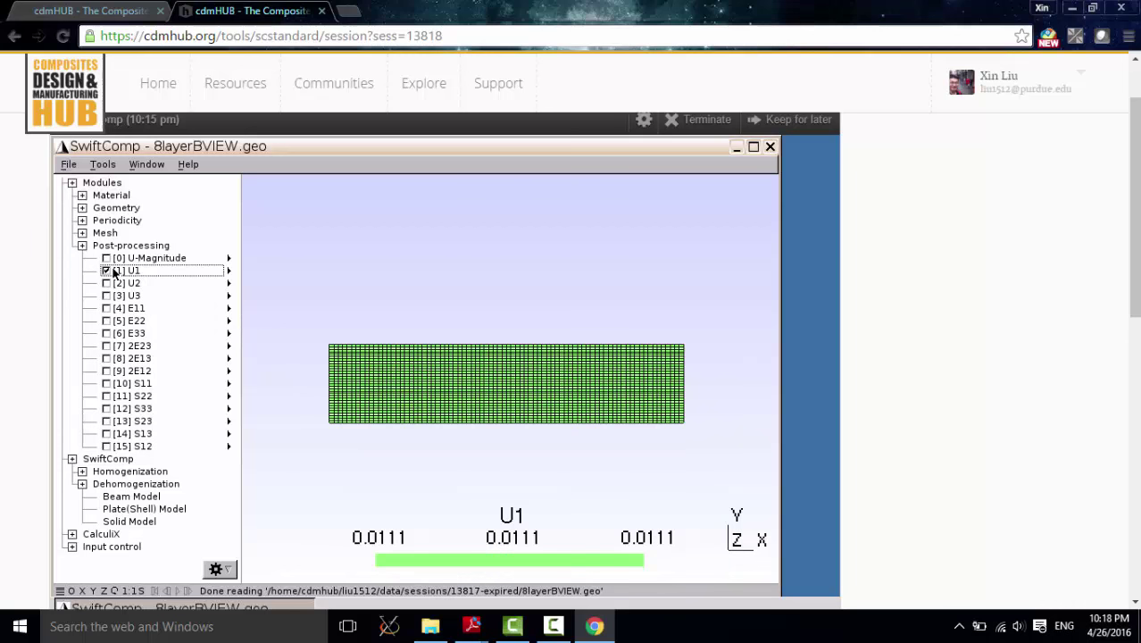
{"action": "left_click", "coordinate": [107, 282]}
{"action": "left_click", "coordinate": [106, 295]}
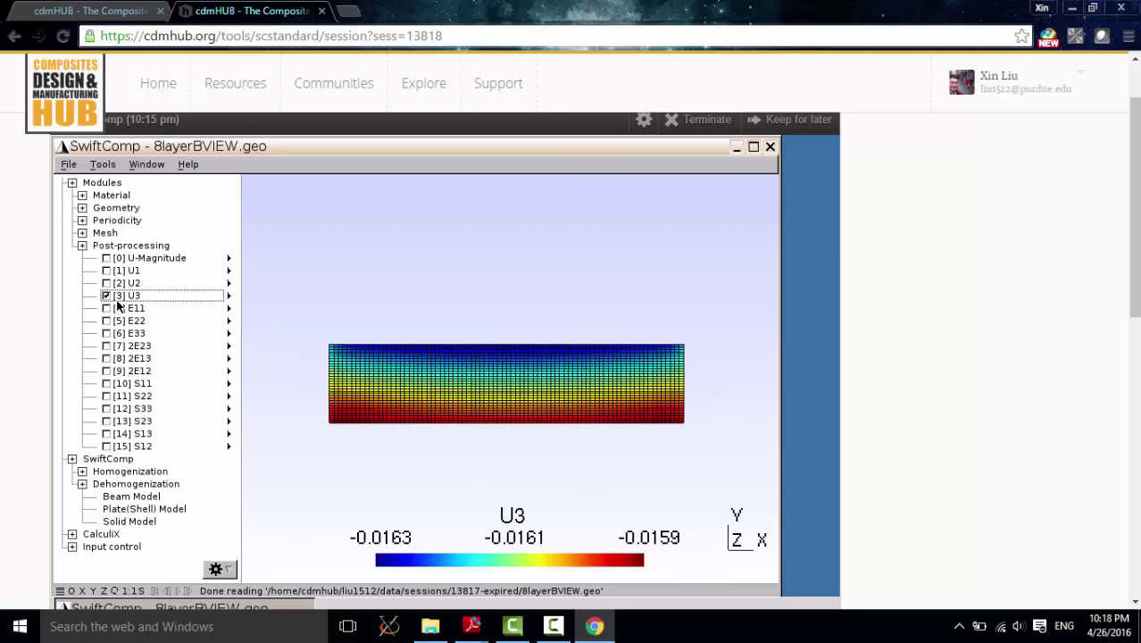
{"action": "left_click", "coordinate": [106, 307]}
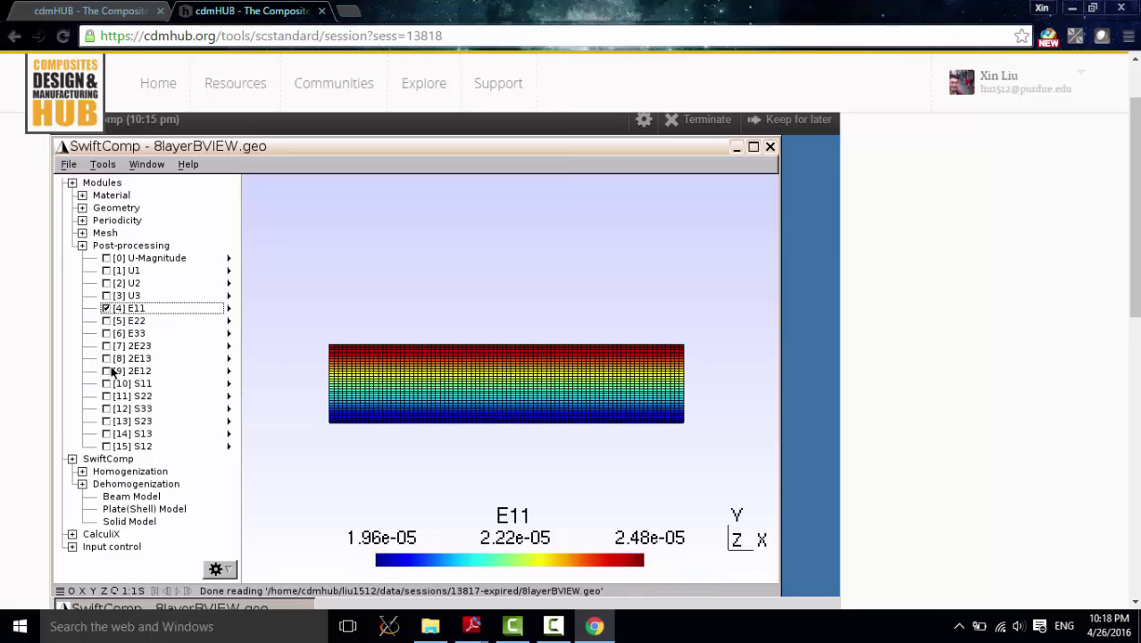
{"action": "left_click", "coordinate": [107, 383]}
{"action": "left_click", "coordinate": [107, 308]}
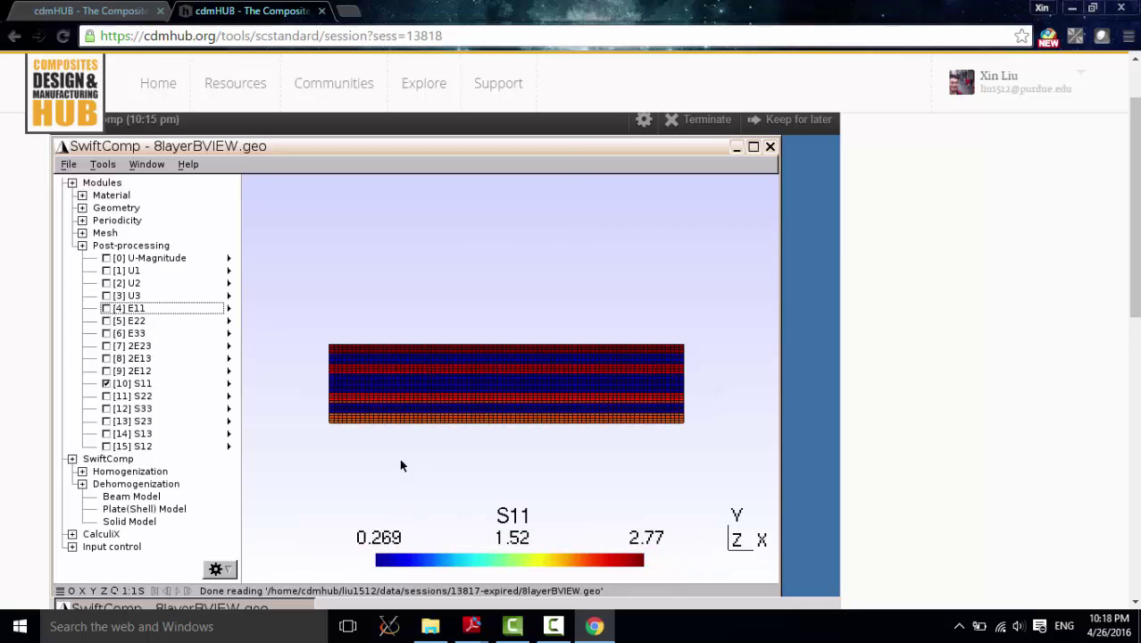
{"action": "right_click_drag", "start_coordinate": [545, 459], "coordinate": [549, 449]}
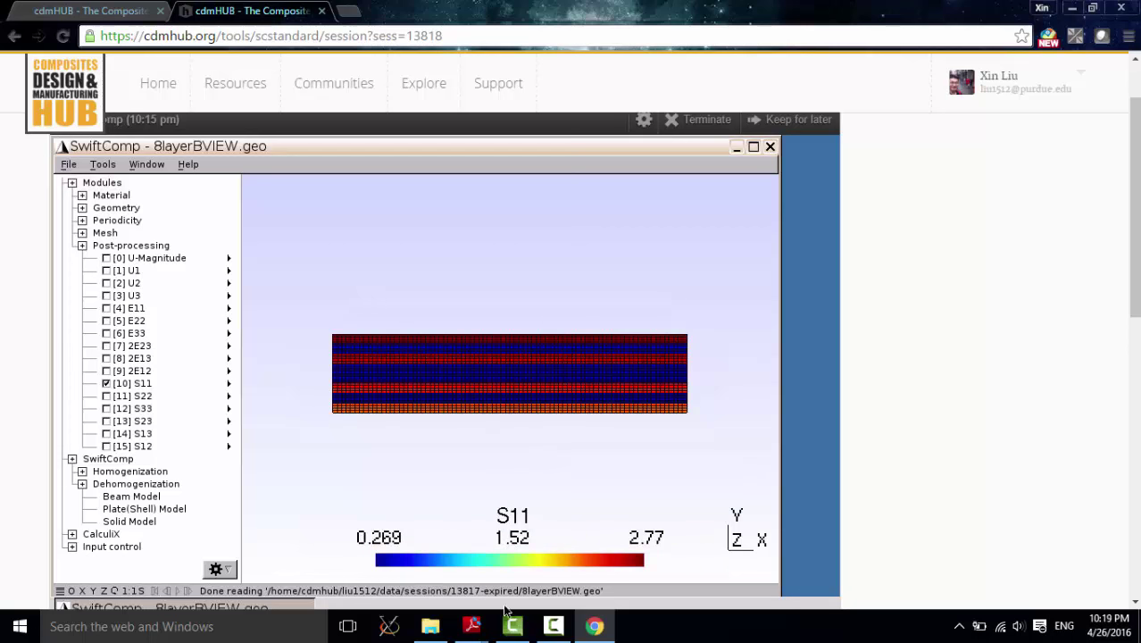
Step: Bring the tutorial PDF forward and read Figs. 16–20 comparing MSG against 3D FEA
{"action": "mouse_move", "coordinate": [471, 626]}
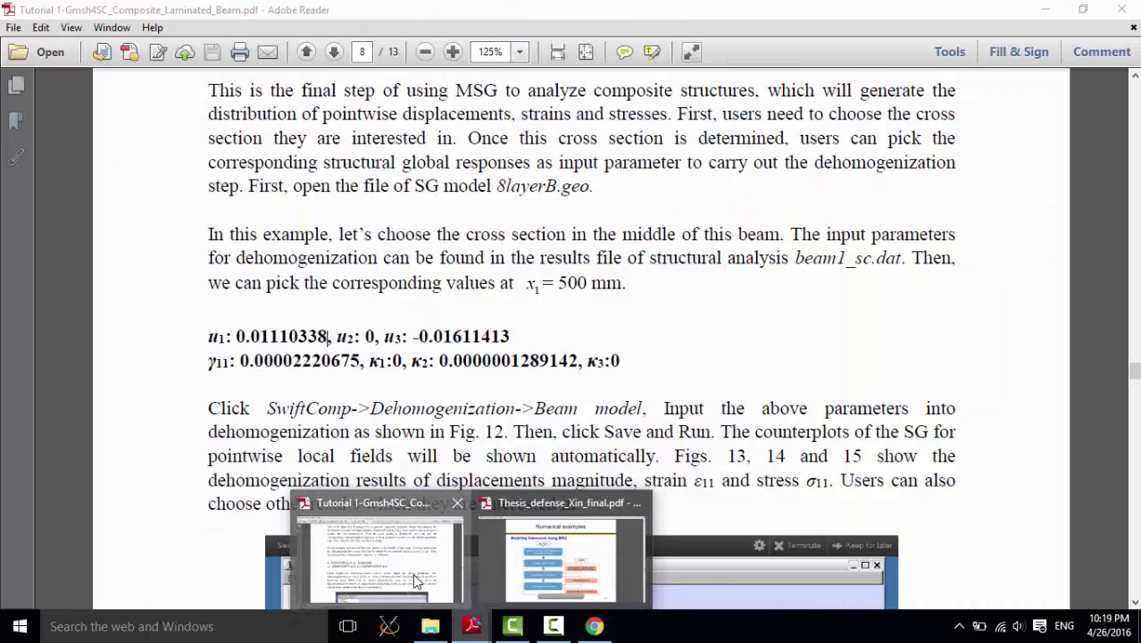
{"action": "left_click", "coordinate": [418, 581]}
{"action": "scroll", "coordinate": [621, 303], "scroll_direction": "down", "scroll_amount": 8}
{"action": "scroll", "coordinate": [622, 304], "scroll_direction": "down", "scroll_amount": 15}
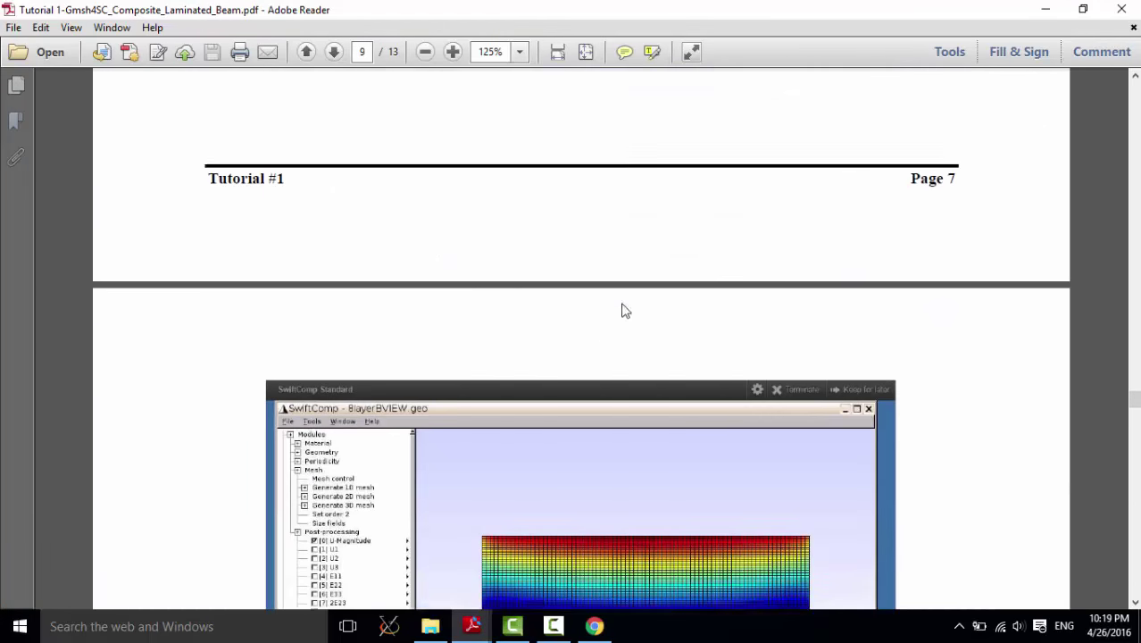
{"action": "scroll", "coordinate": [625, 312], "scroll_direction": "down", "scroll_amount": 9}
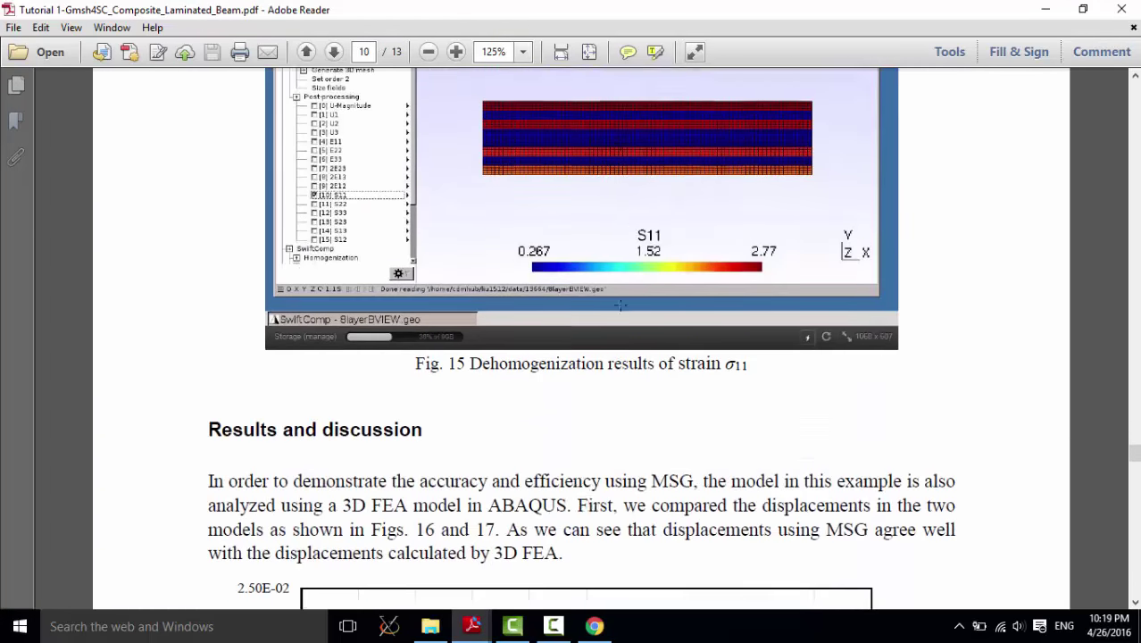
{"action": "scroll", "coordinate": [616, 311], "scroll_direction": "up", "scroll_amount": 3}
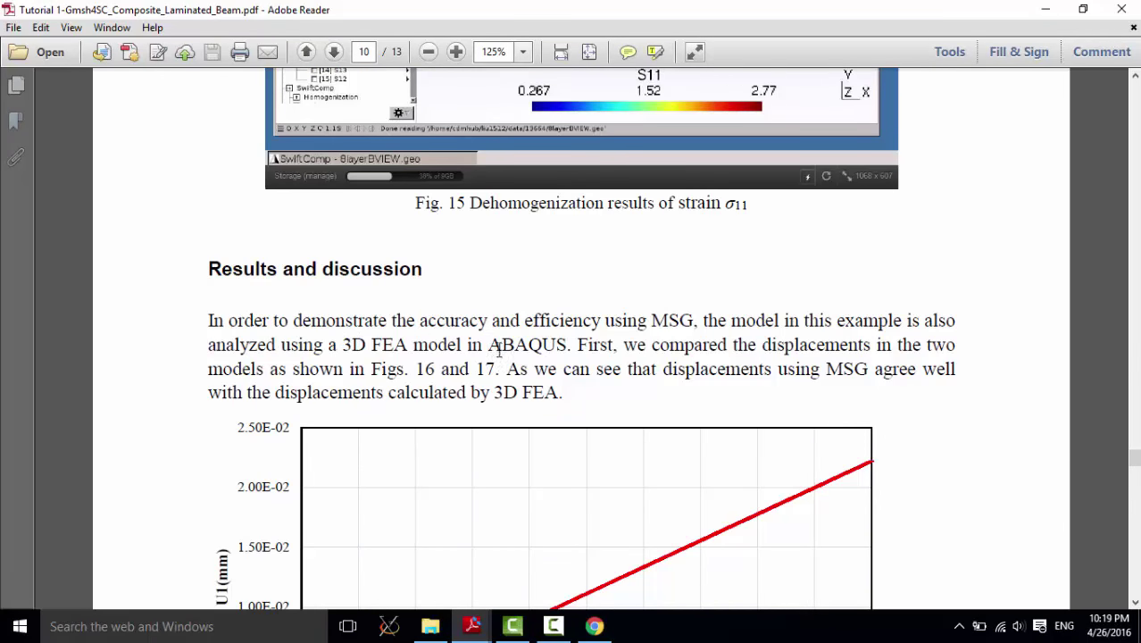
{"action": "scroll", "coordinate": [592, 359], "scroll_direction": "down", "scroll_amount": 4}
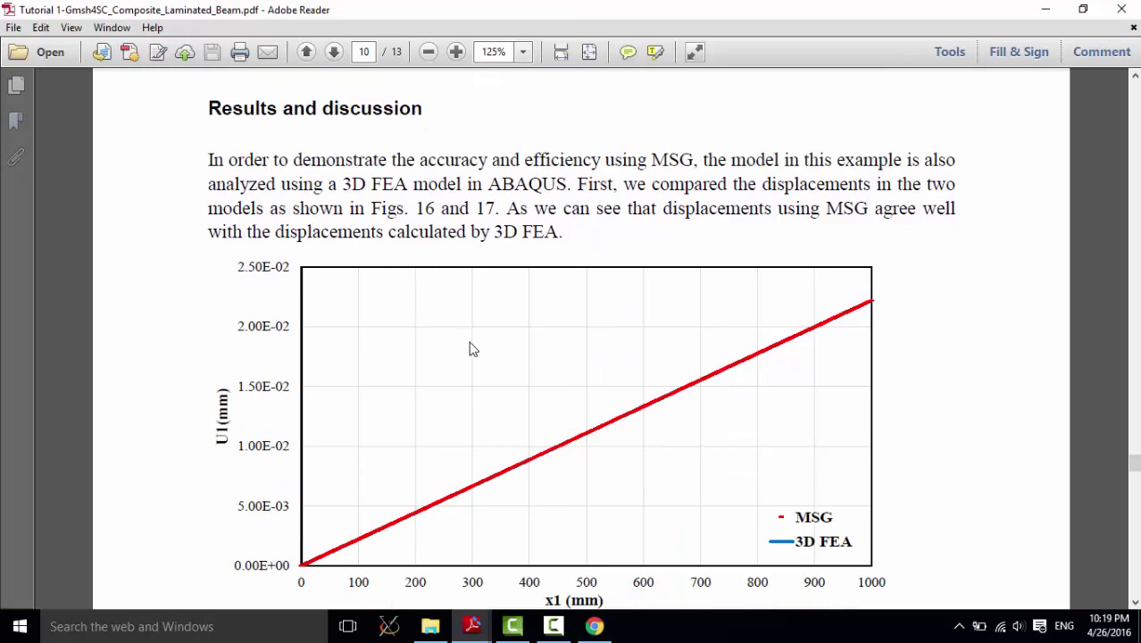
{"action": "scroll", "coordinate": [470, 346], "scroll_direction": "down", "scroll_amount": 1}
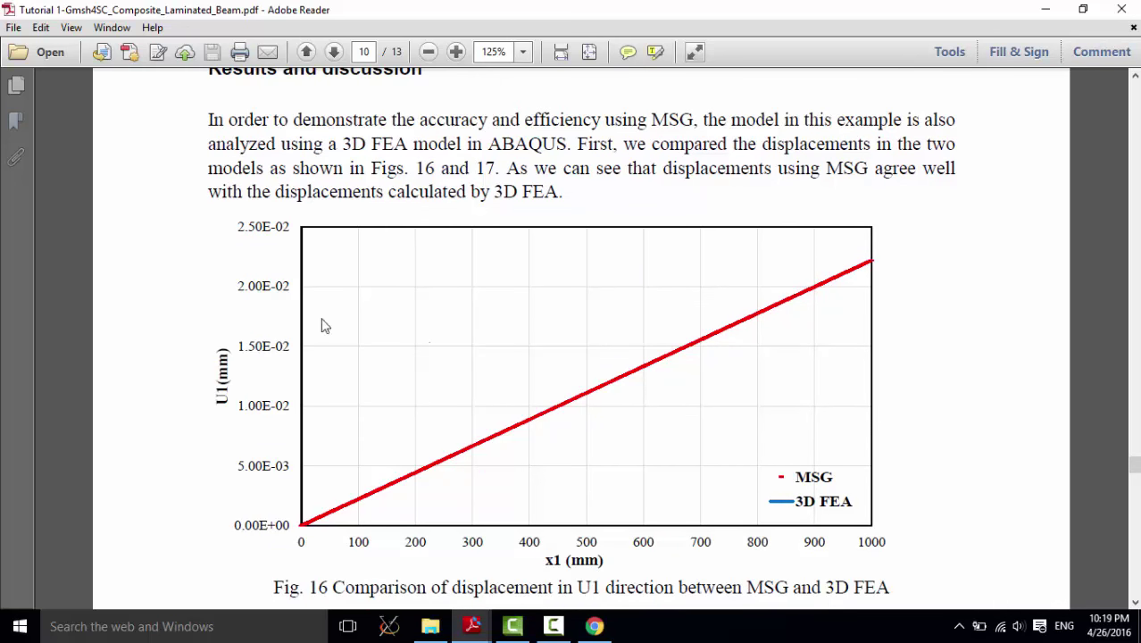
{"action": "scroll", "coordinate": [400, 308], "scroll_direction": "down", "scroll_amount": 1}
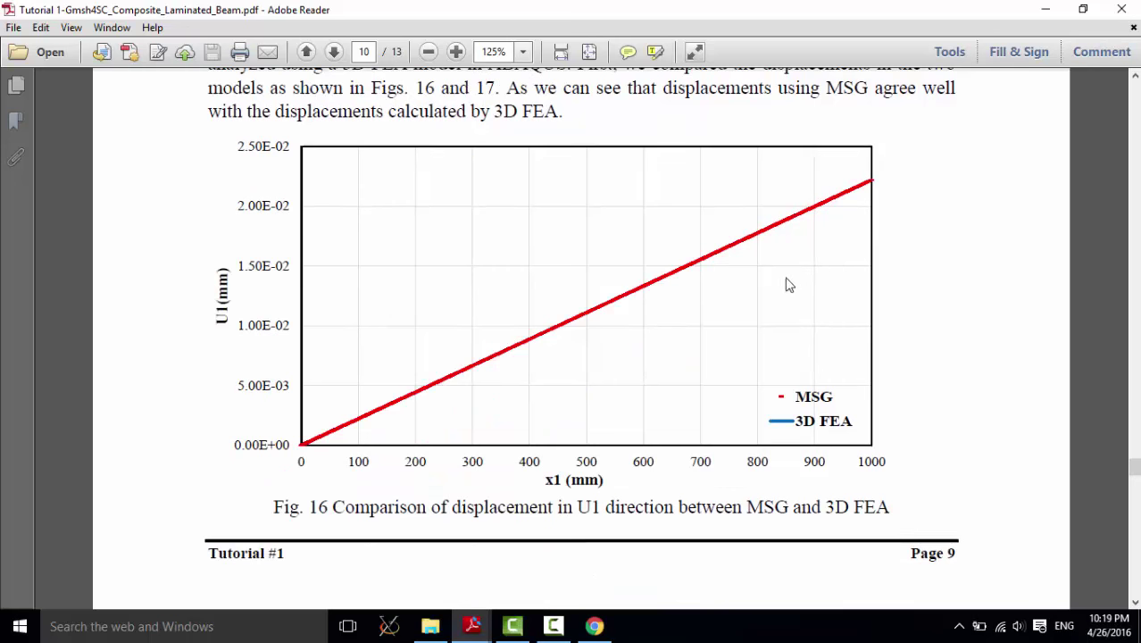
{"action": "scroll", "coordinate": [741, 298], "scroll_direction": "down", "scroll_amount": 7}
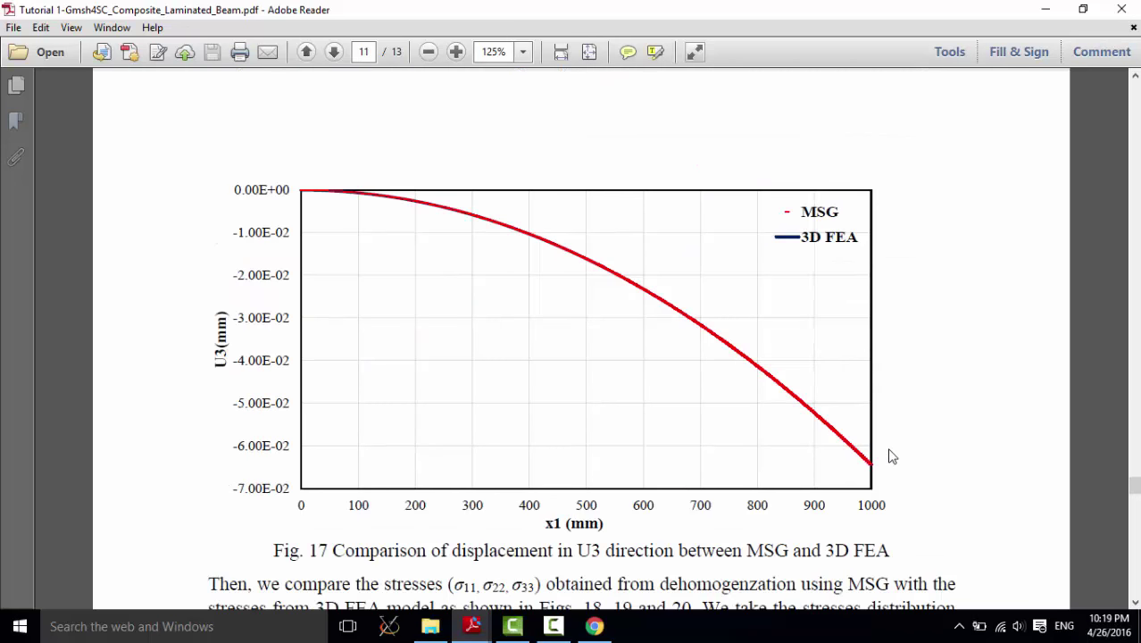
{"action": "scroll", "coordinate": [890, 456], "scroll_direction": "up", "scroll_amount": 7}
{"action": "scroll", "coordinate": [890, 453], "scroll_direction": "up", "scroll_amount": 6}
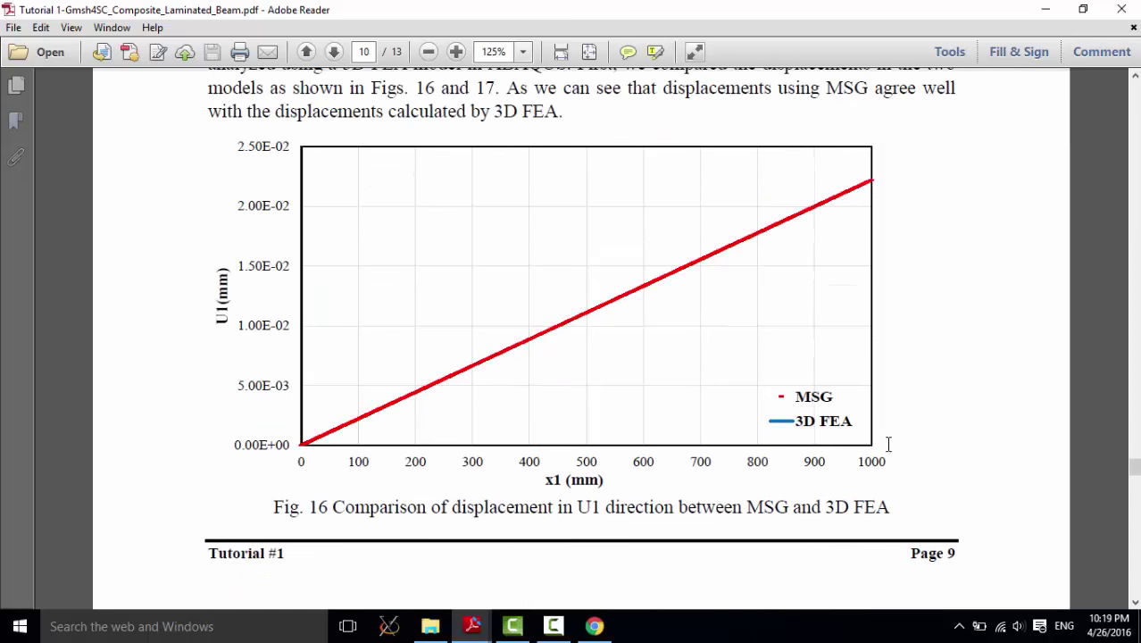
{"action": "scroll", "coordinate": [890, 454], "scroll_direction": "down", "scroll_amount": 8}
{"action": "scroll", "coordinate": [891, 453], "scroll_direction": "down", "scroll_amount": 6}
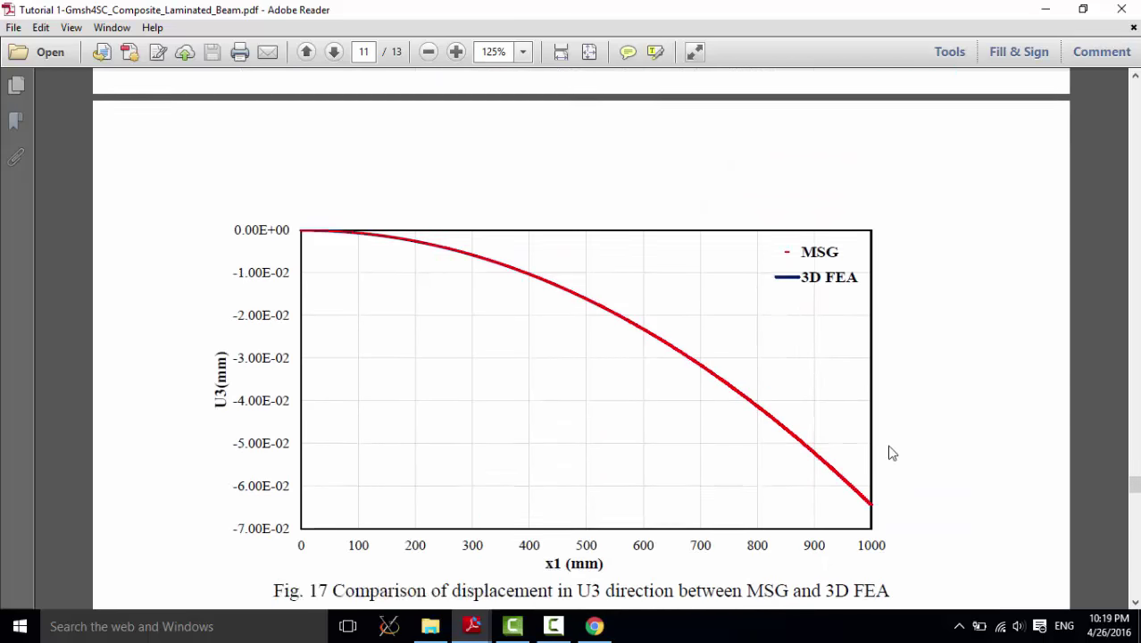
{"action": "scroll", "coordinate": [889, 446], "scroll_direction": "up", "scroll_amount": 1}
{"action": "scroll", "coordinate": [893, 303], "scroll_direction": "down", "scroll_amount": 10}
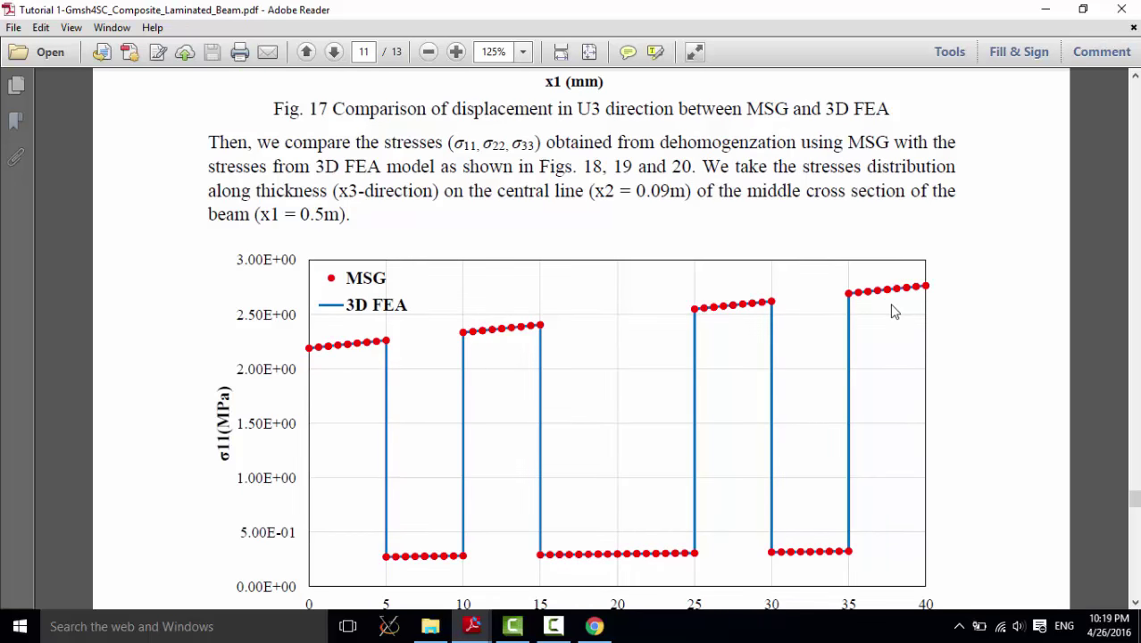
{"action": "scroll", "coordinate": [196, 329], "scroll_direction": "up", "scroll_amount": 1}
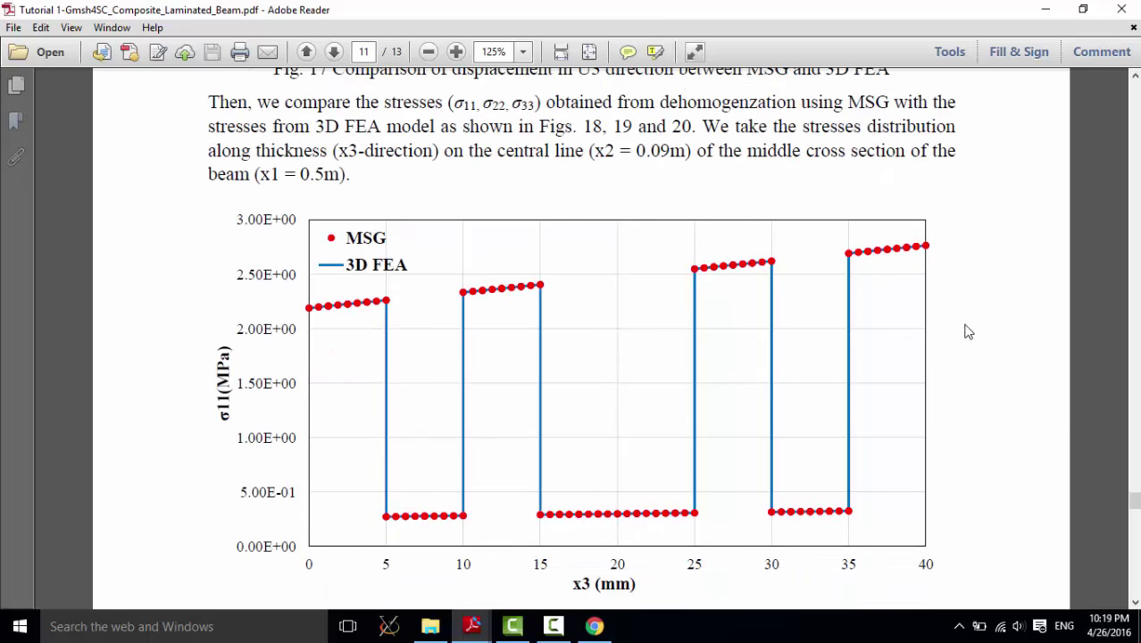
{"action": "scroll", "coordinate": [537, 328], "scroll_direction": "down", "scroll_amount": 1}
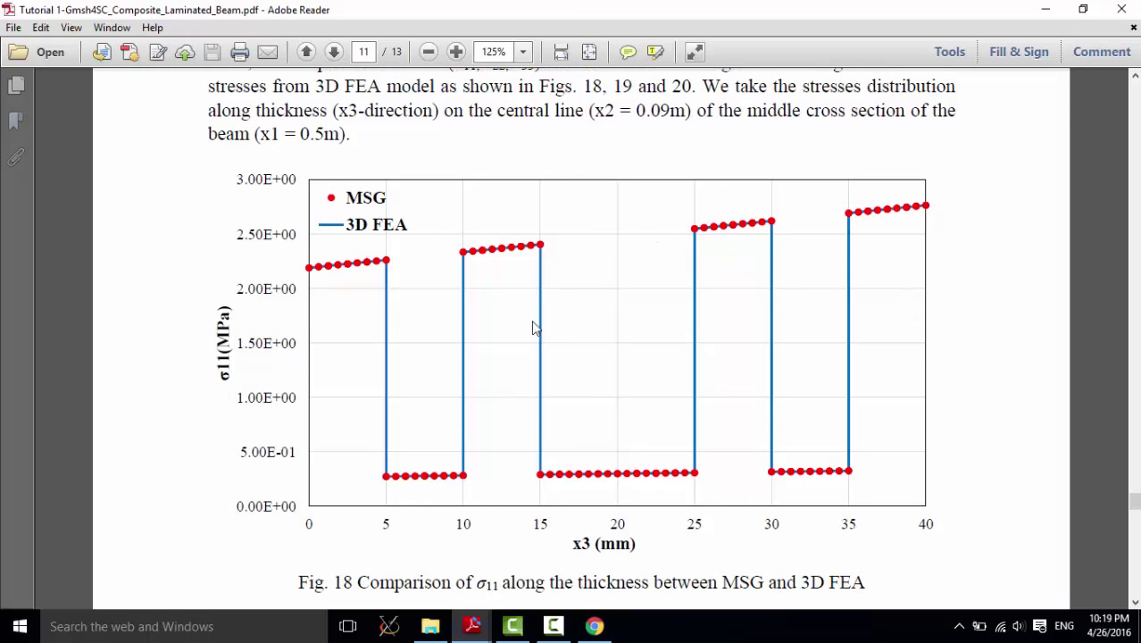
{"action": "scroll", "coordinate": [745, 326], "scroll_direction": "down", "scroll_amount": 1}
{"action": "scroll", "coordinate": [746, 314], "scroll_direction": "down", "scroll_amount": 17}
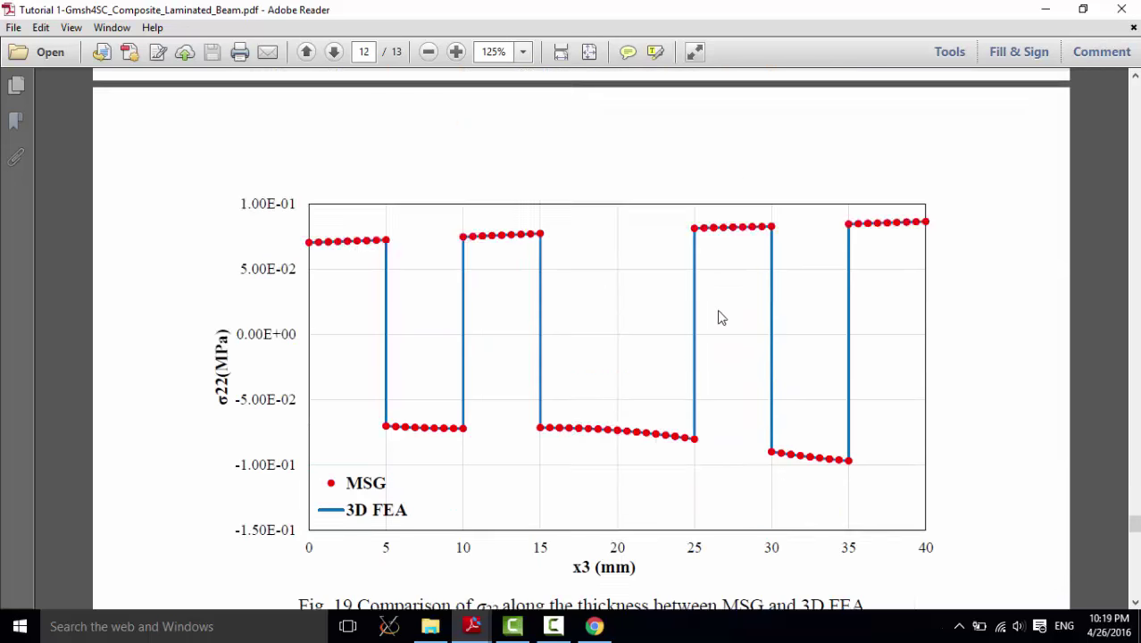
{"action": "scroll", "coordinate": [719, 316], "scroll_direction": "up", "scroll_amount": 10}
{"action": "scroll", "coordinate": [463, 255], "scroll_direction": "up", "scroll_amount": 9}
{"action": "scroll", "coordinate": [331, 283], "scroll_direction": "down", "scroll_amount": 20}
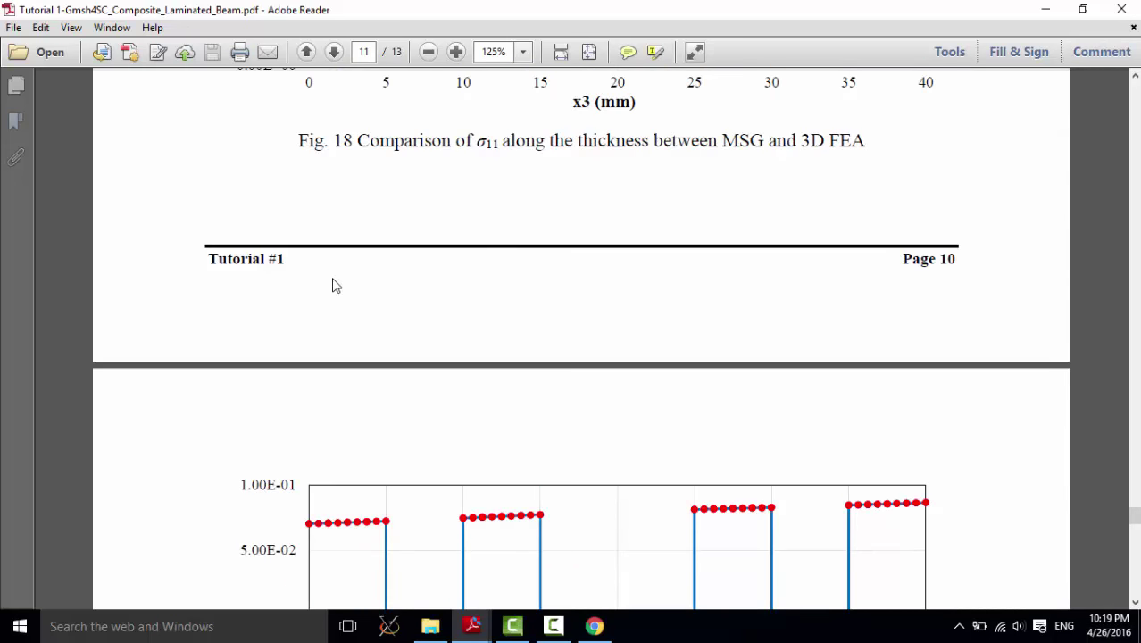
{"action": "scroll", "coordinate": [288, 295], "scroll_direction": "down", "scroll_amount": 8}
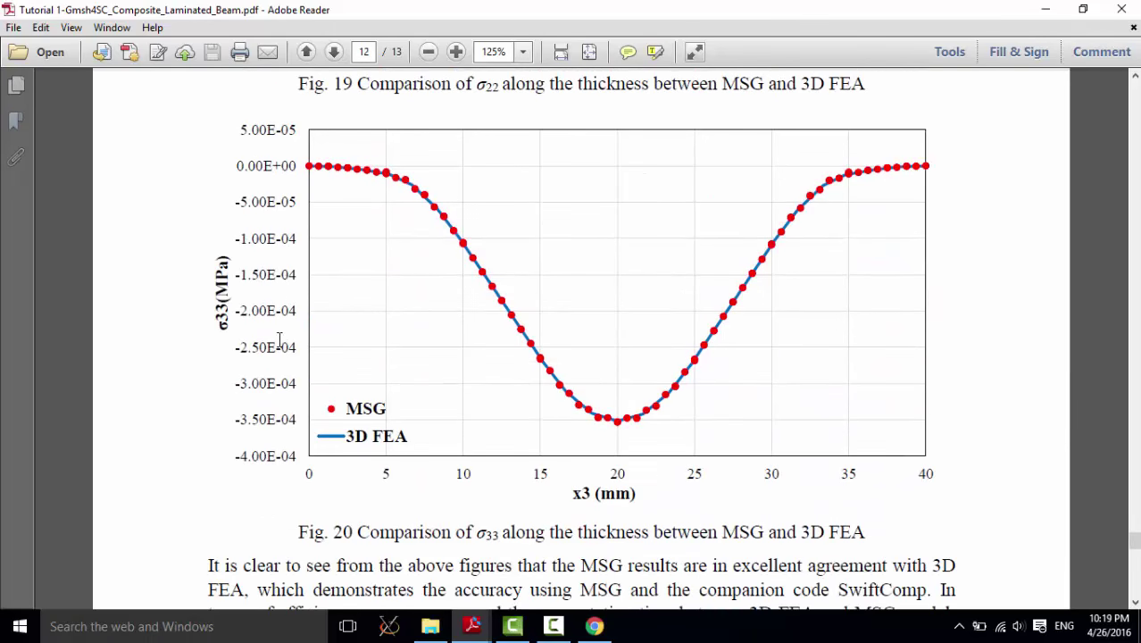
{"action": "scroll", "coordinate": [284, 340], "scroll_direction": "up", "scroll_amount": 13}
{"action": "scroll", "coordinate": [438, 349], "scroll_direction": "up", "scroll_amount": 15}
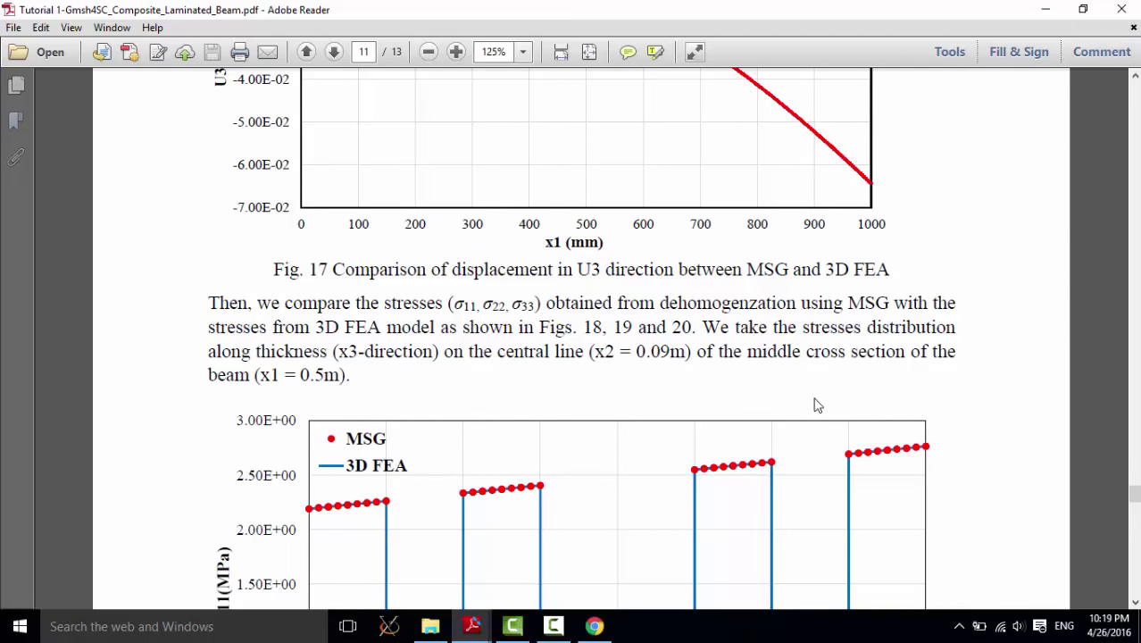
{"action": "scroll", "coordinate": [801, 401], "scroll_direction": "down", "scroll_amount": 1}
{"action": "scroll", "coordinate": [801, 398], "scroll_direction": "down", "scroll_amount": 20}
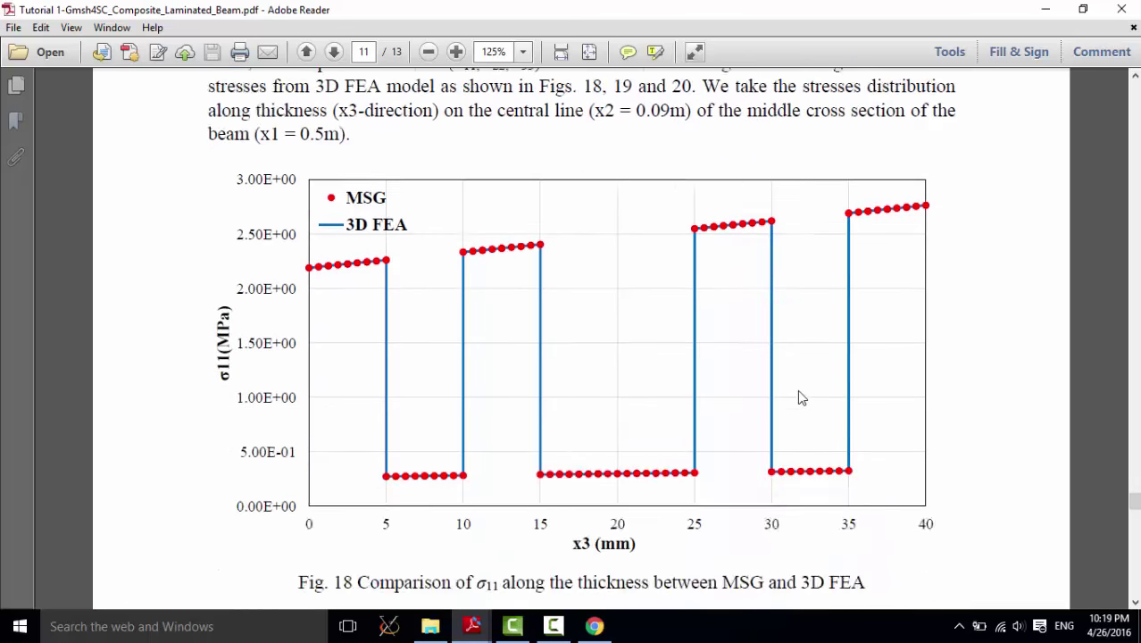
{"action": "scroll", "coordinate": [801, 401], "scroll_direction": "down", "scroll_amount": 20}
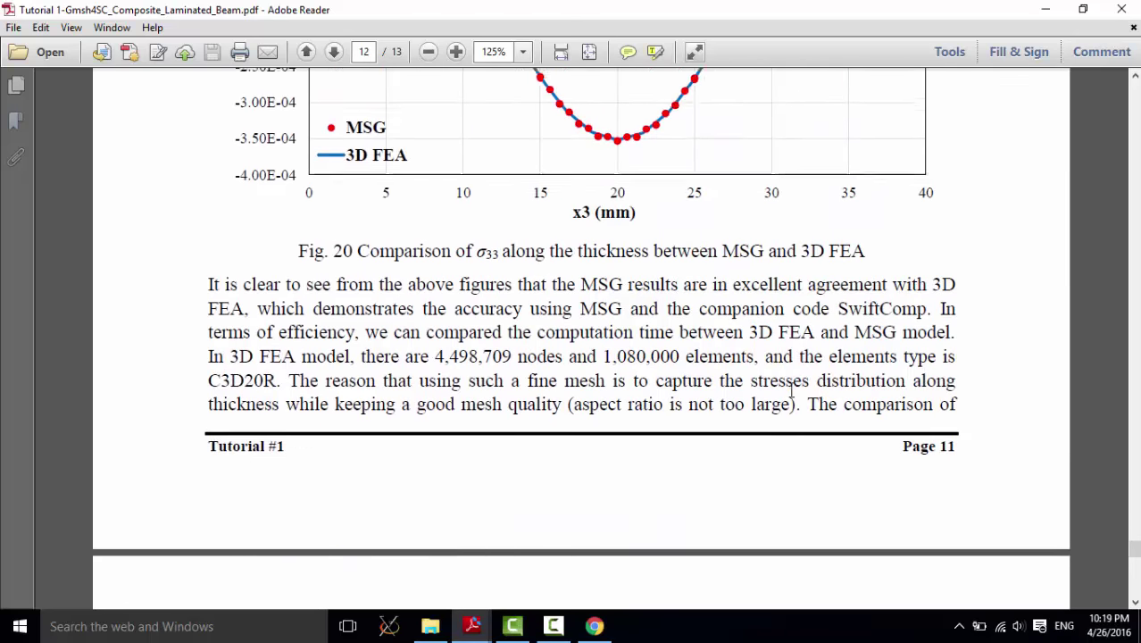
Step: Highlight Table 1's entries: 3D FEA at 5.23 hours on 16 CPUs versus MSG under 1 minute
{"action": "scroll", "coordinate": [791, 390], "scroll_direction": "down", "scroll_amount": 2}
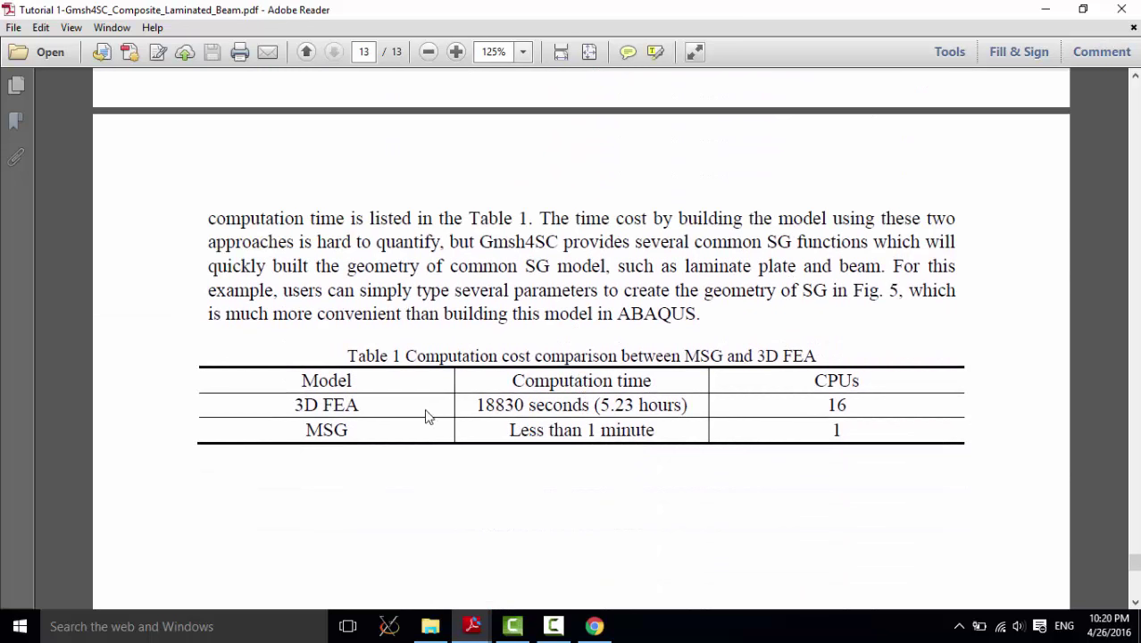
{"action": "left_click_drag", "start_coordinate": [295, 405], "coordinate": [373, 406]}
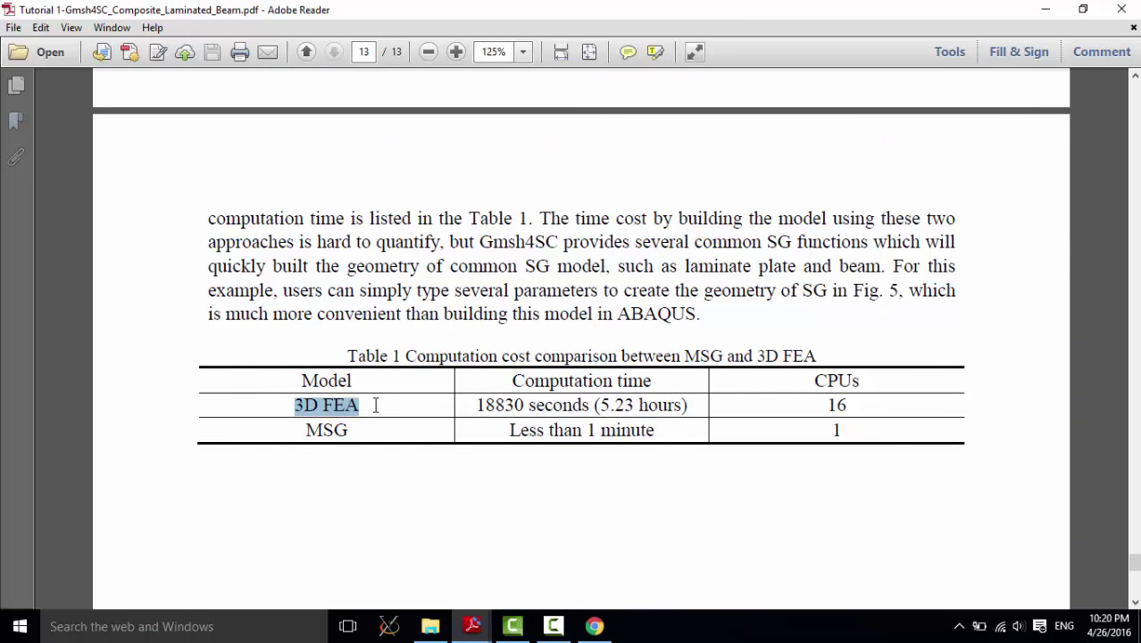
{"action": "left_click_drag", "start_coordinate": [601, 405], "coordinate": [651, 406]}
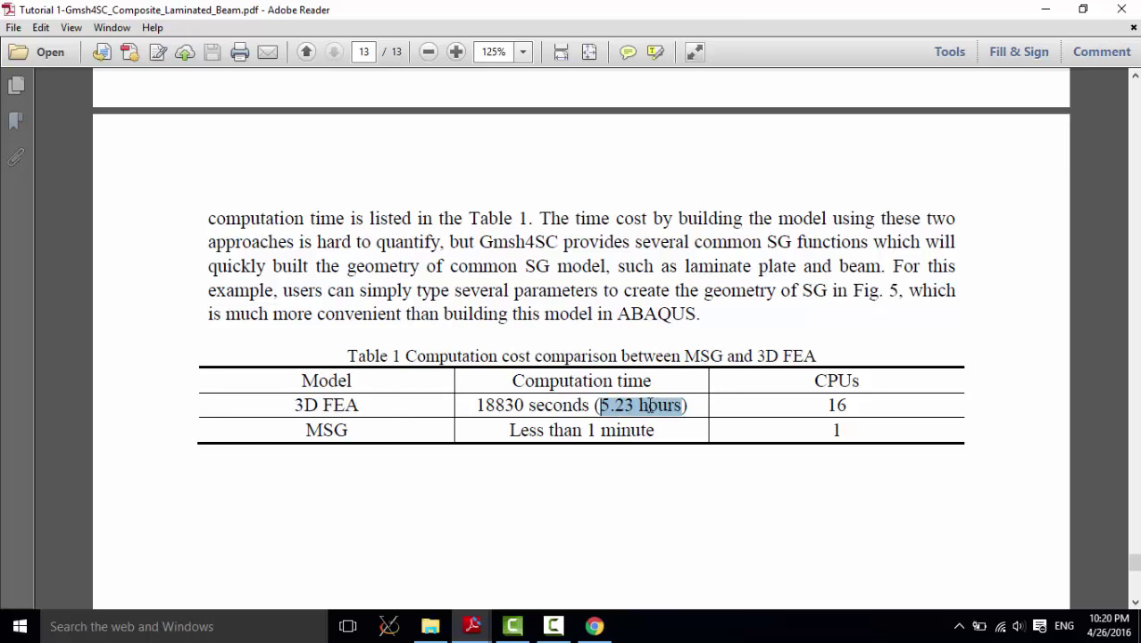
{"action": "left_click_drag", "start_coordinate": [826, 406], "coordinate": [845, 406]}
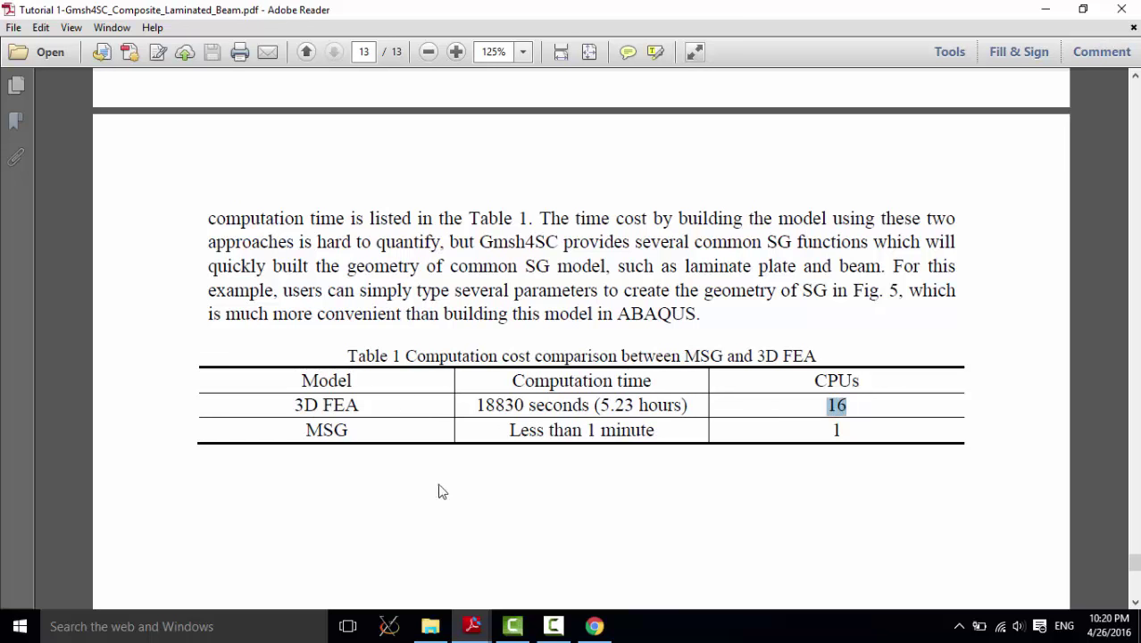
{"action": "left_click", "coordinate": [342, 433]}
{"action": "left_click_drag", "start_coordinate": [342, 433], "coordinate": [304, 430]}
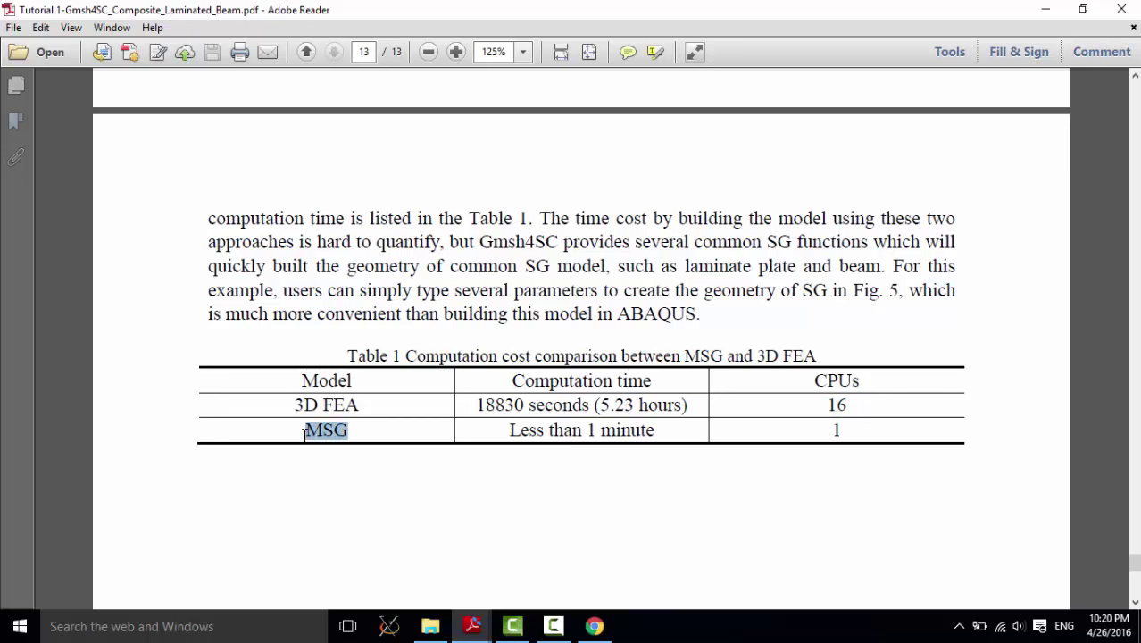
{"action": "triple_click", "coordinate": [533, 430]}
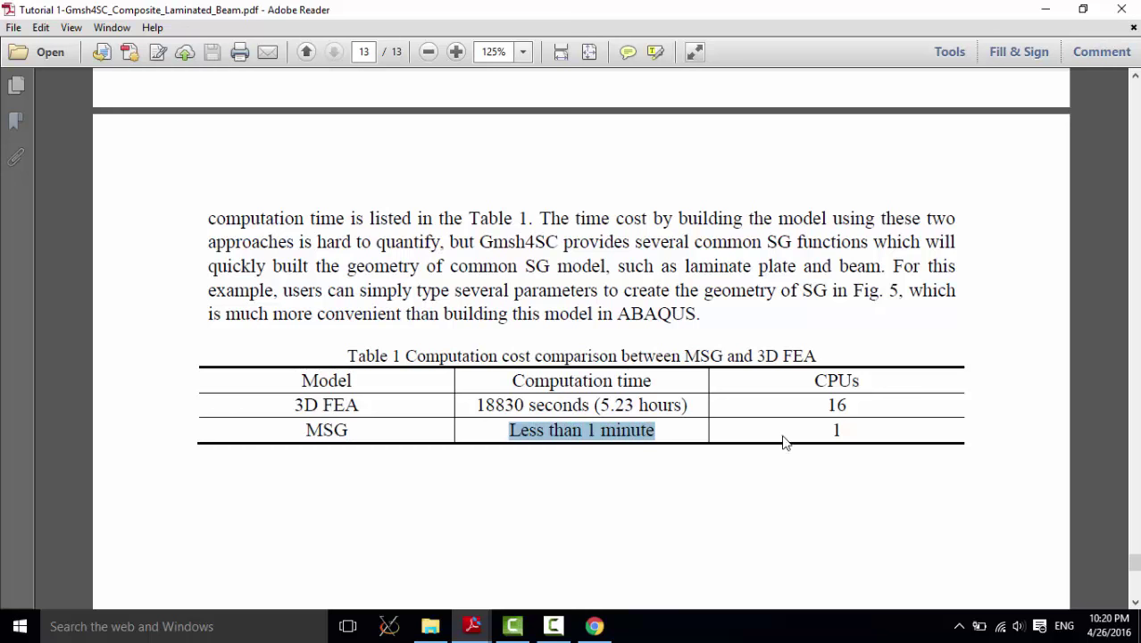
{"action": "left_click_drag", "start_coordinate": [806, 439], "coordinate": [853, 424]}
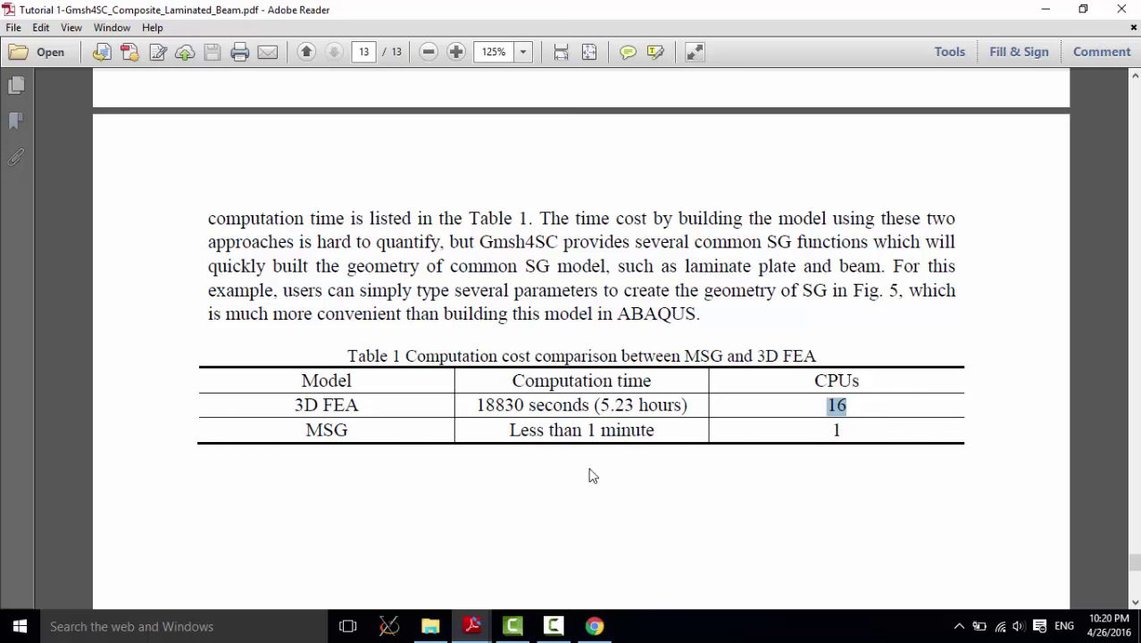
{"action": "scroll", "coordinate": [665, 366], "scroll_direction": "up", "scroll_amount": 4}
{"action": "scroll", "coordinate": [665, 370], "scroll_direction": "down", "scroll_amount": 4}
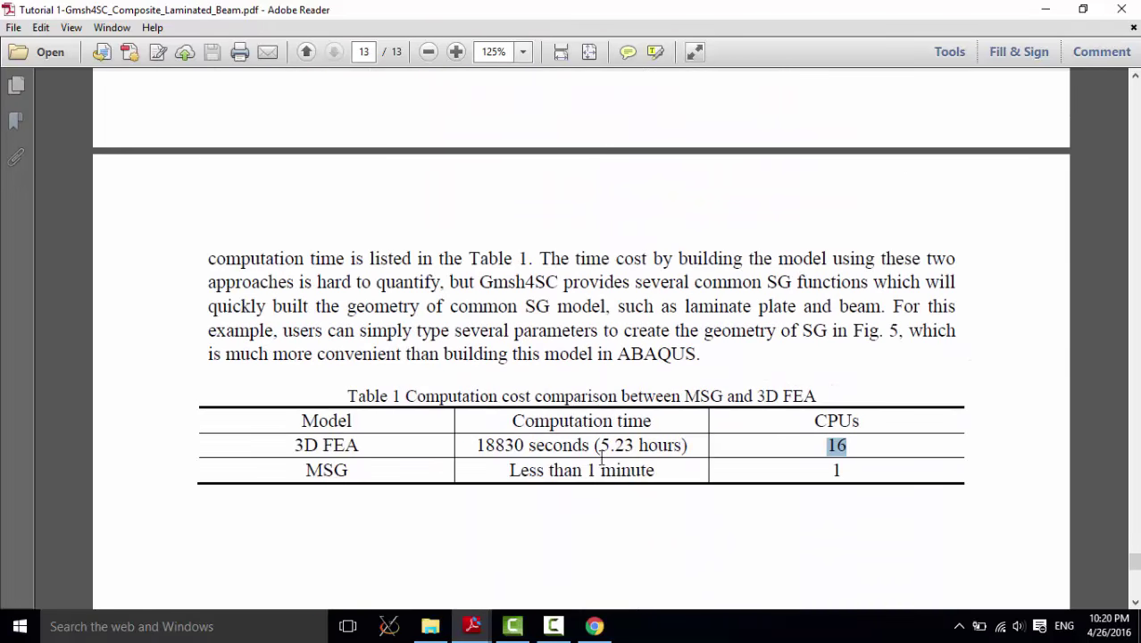
{"action": "left_click", "coordinate": [657, 355]}
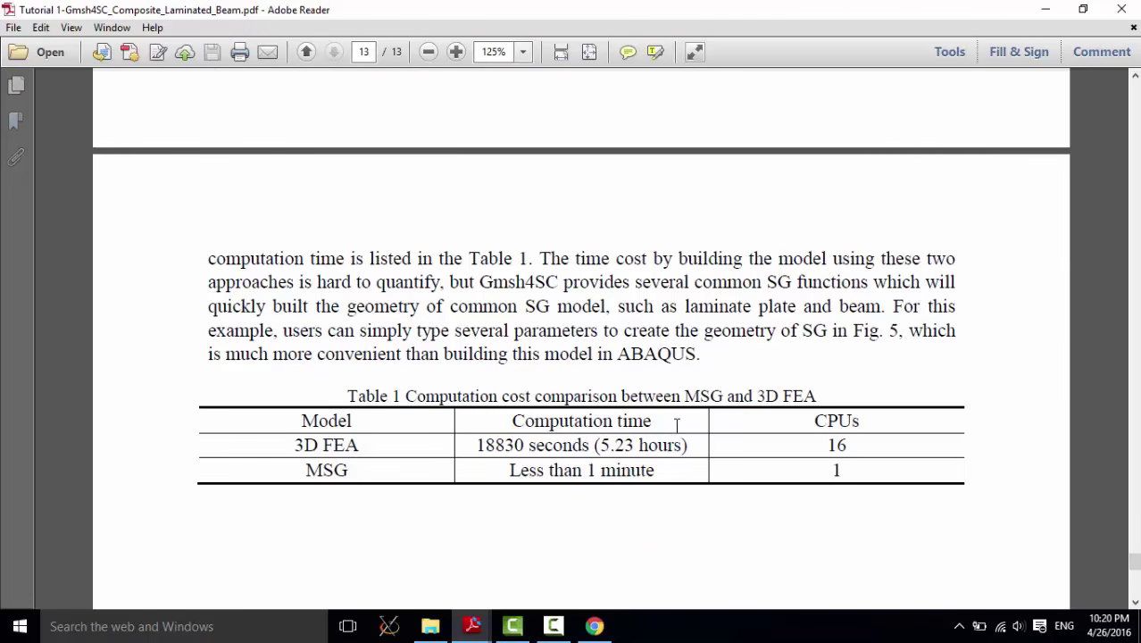